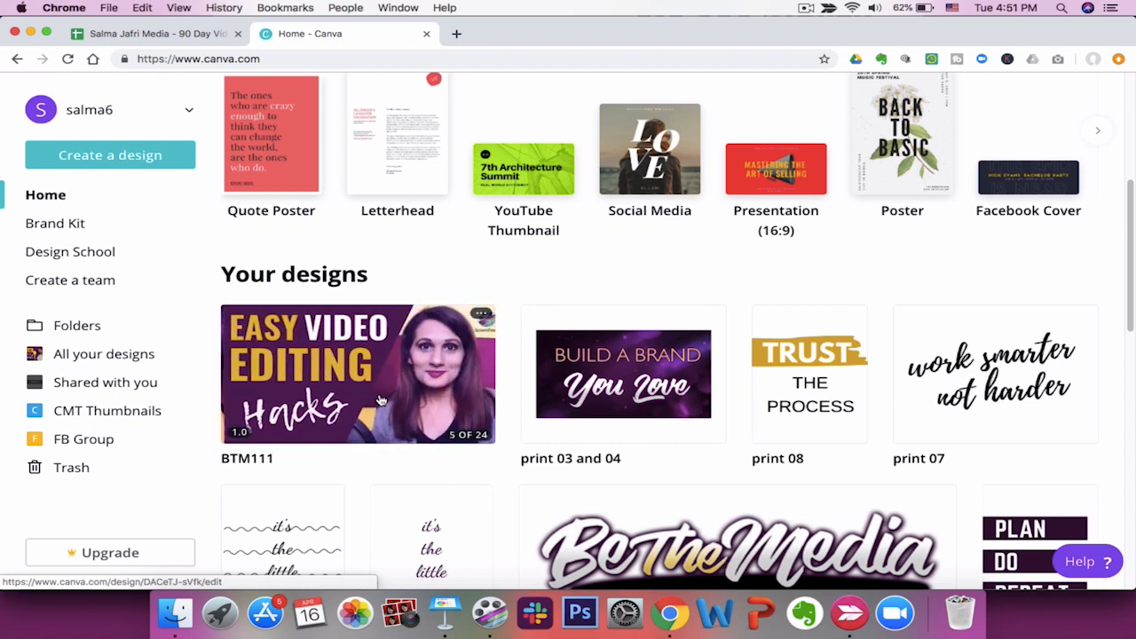
# Open the BTM111 thumbnail design from your designs to review it, and return to the Canva home page.
pyautogui.click(391, 399)
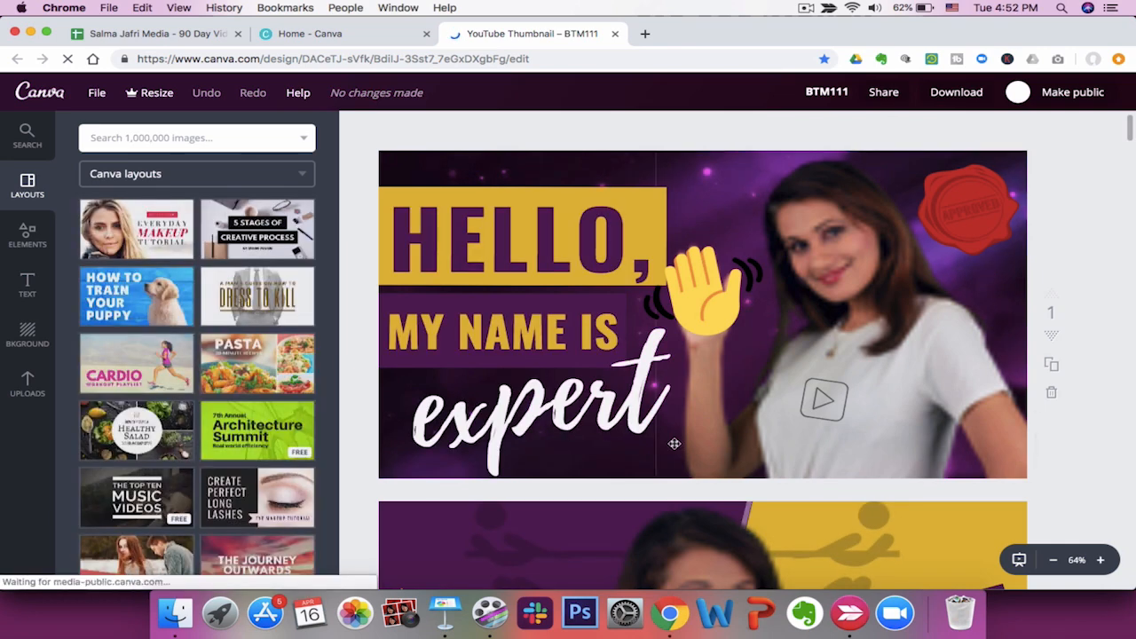
pyautogui.click(353, 33)
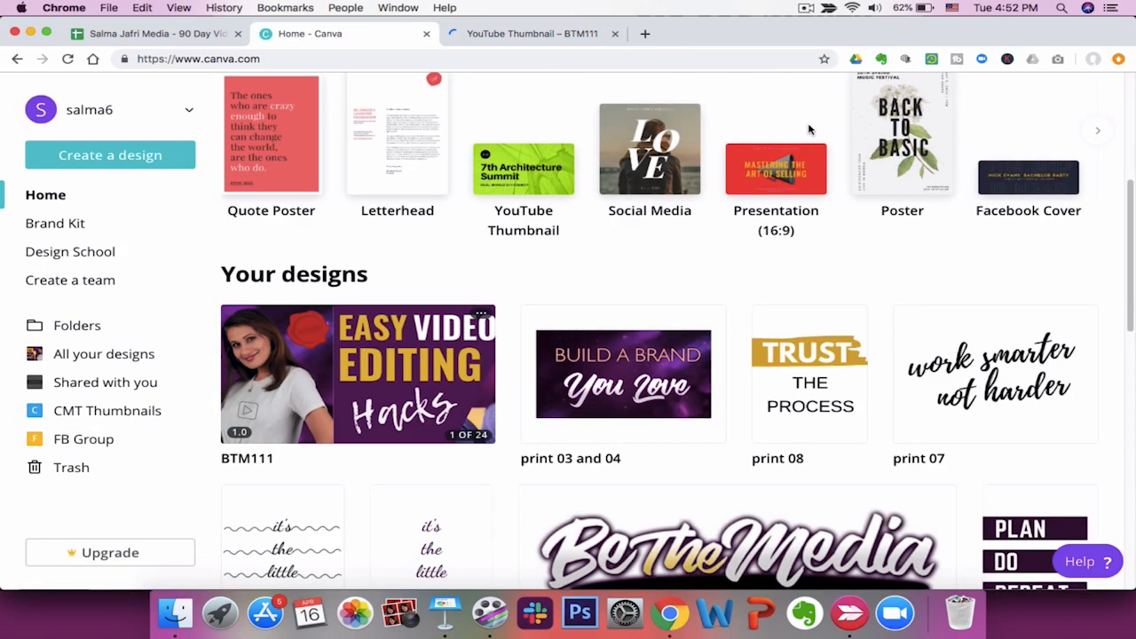
pyautogui.scroll(5, 809, 126)
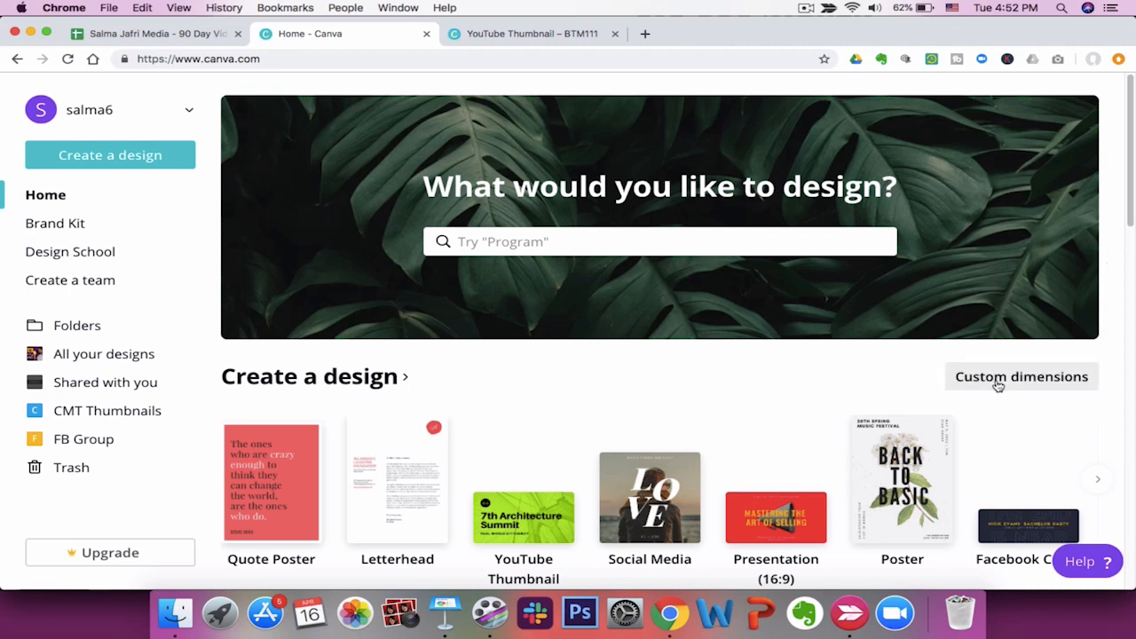
pyautogui.click(999, 386)
pyautogui.write('1920')
pyautogui.click(977, 414)
pyautogui.write('1080')
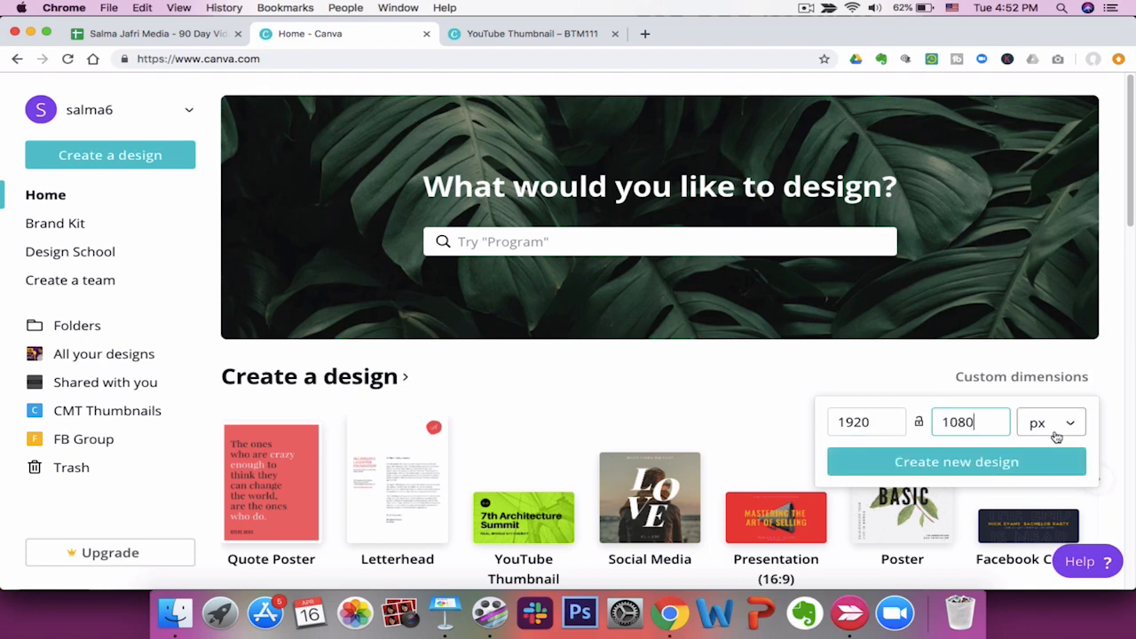
pyautogui.click(759, 409)
pyautogui.scroll(-3, 754, 410)
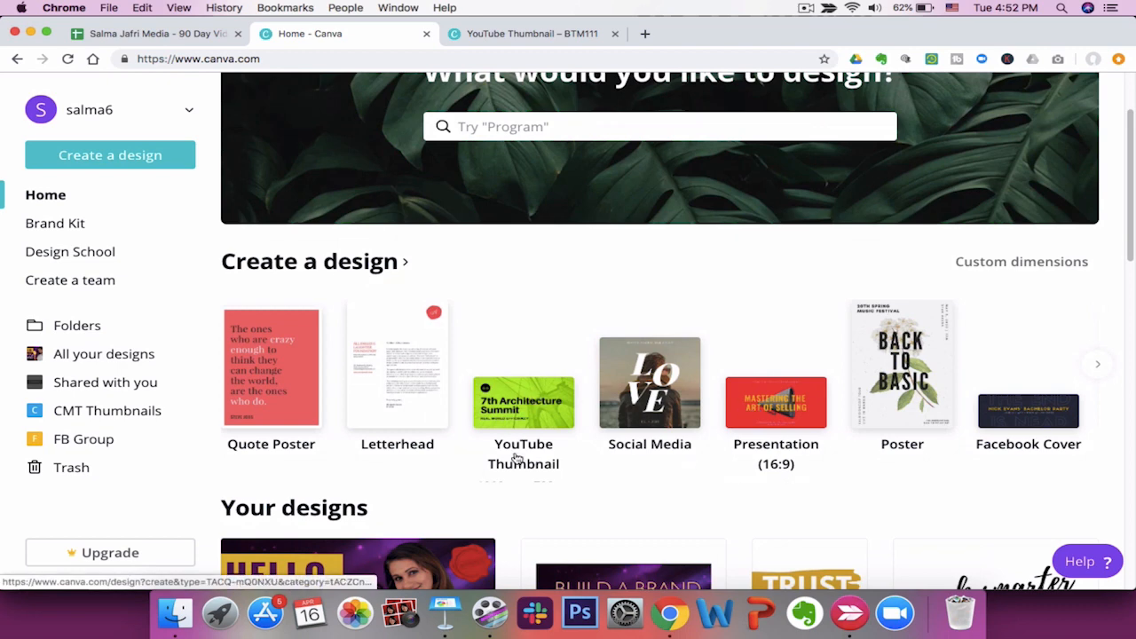
pyautogui.scroll(-2, 515, 459)
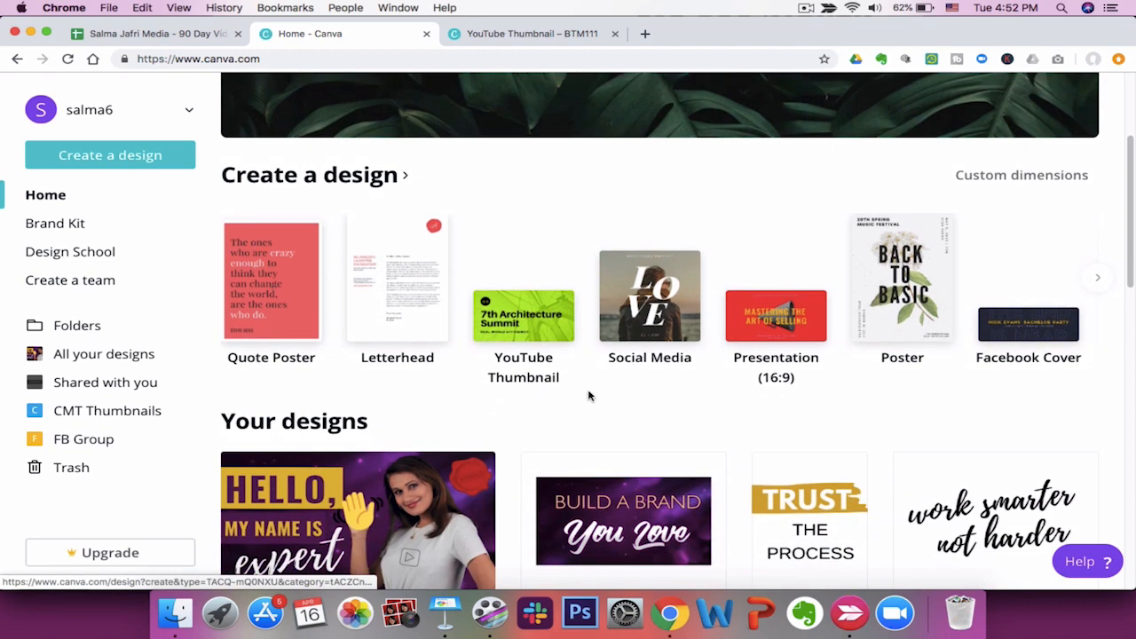
pyautogui.scroll(-1, 525, 372)
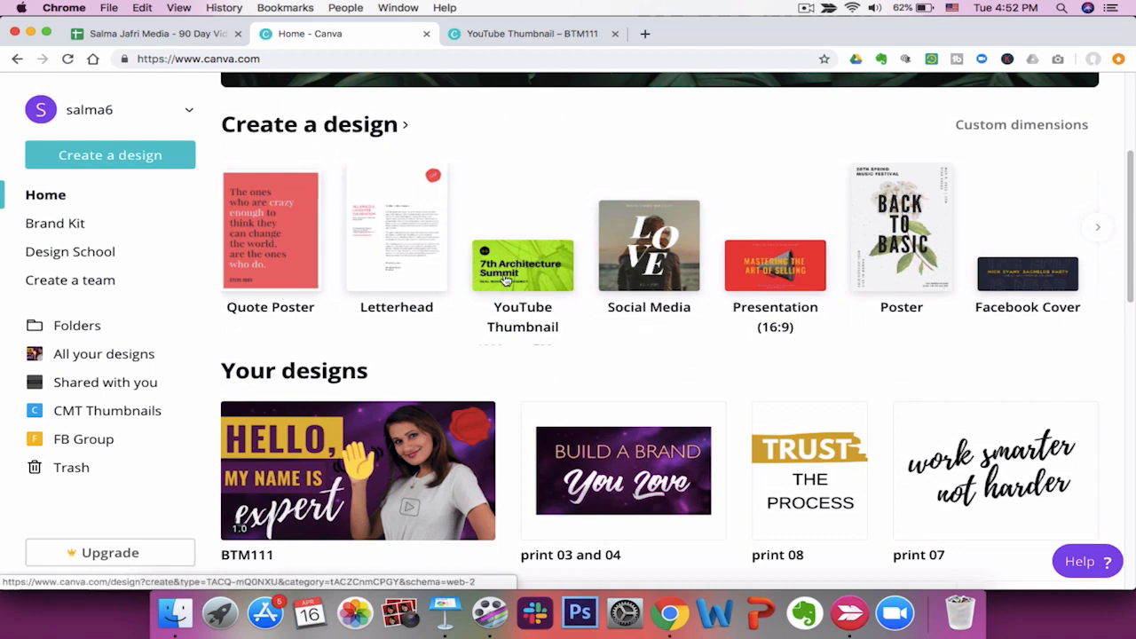
# Return to the BTM111 design, select the person photo and open the Background panel.
pyautogui.click(555, 35)
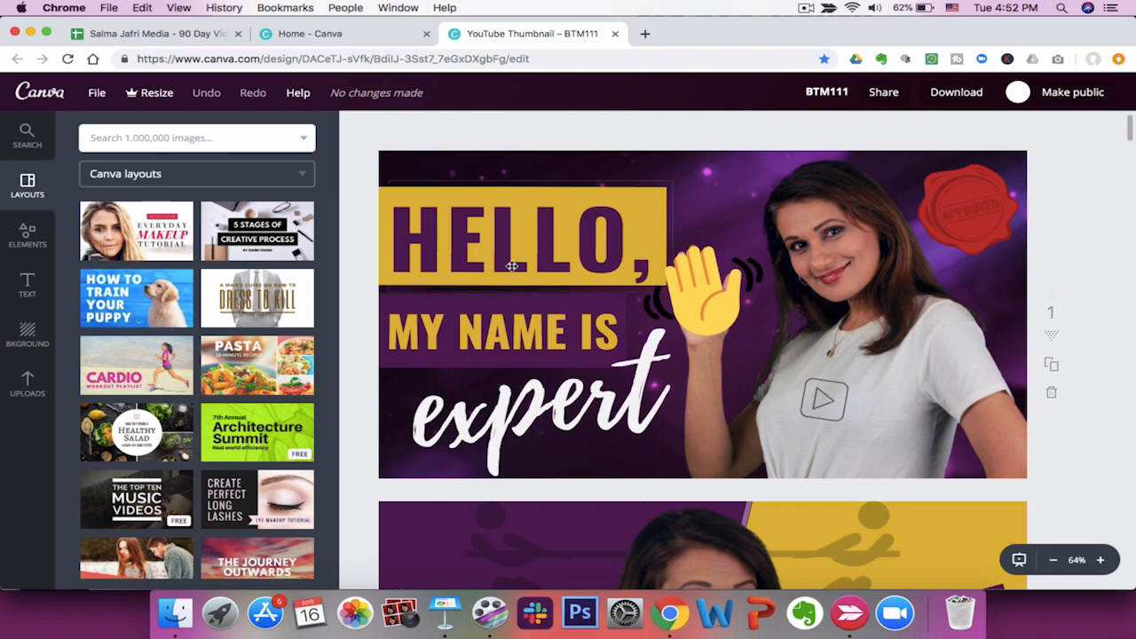
pyautogui.click(682, 199)
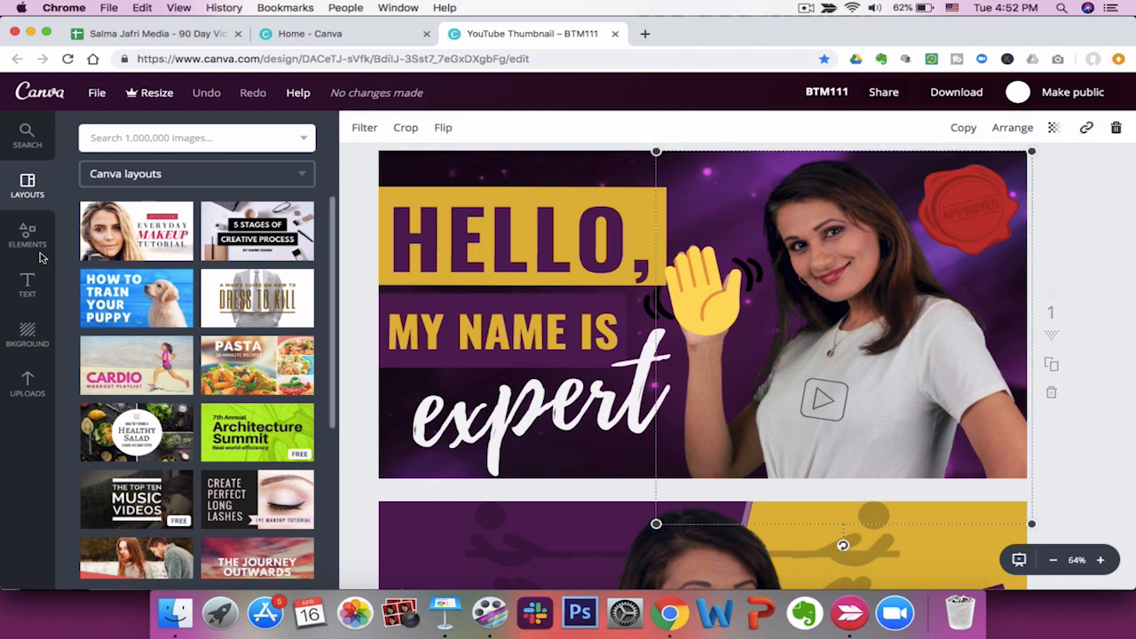
pyautogui.click(28, 333)
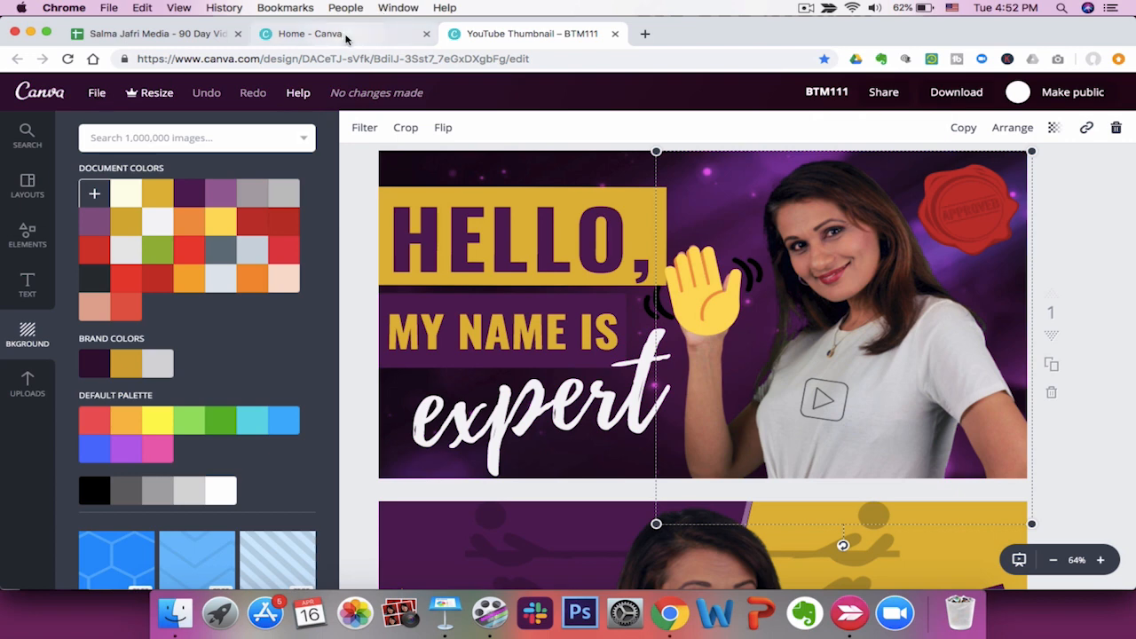
# Open the Brand Kit page and inspect the first brand colour's colour code.
pyautogui.click(310, 34)
pyautogui.scroll(5, 925, 122)
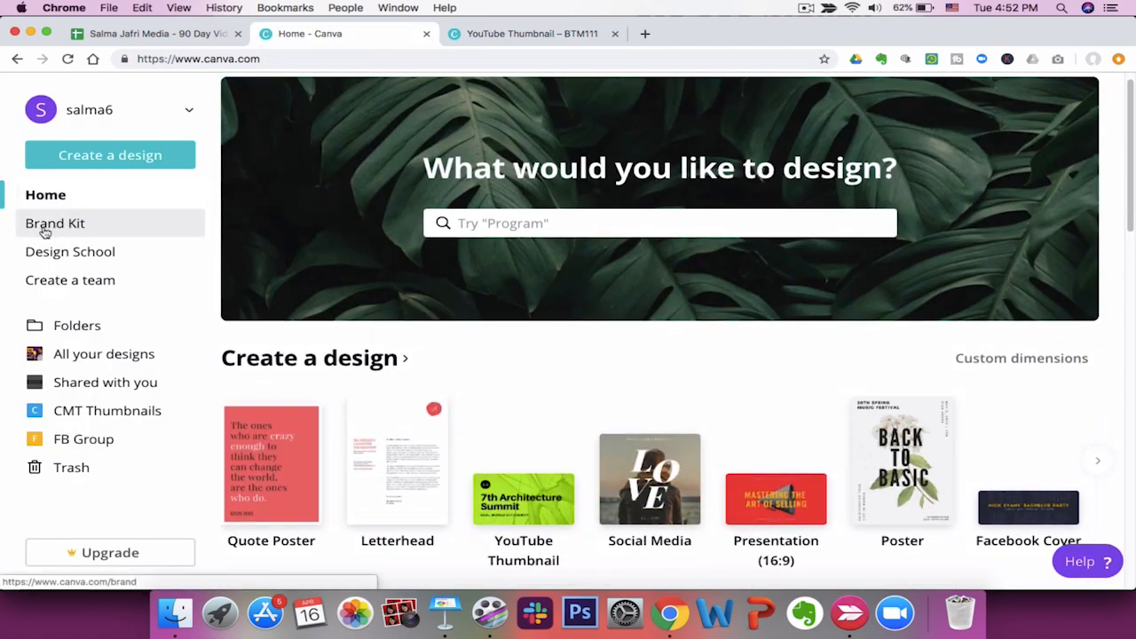
pyautogui.click(79, 232)
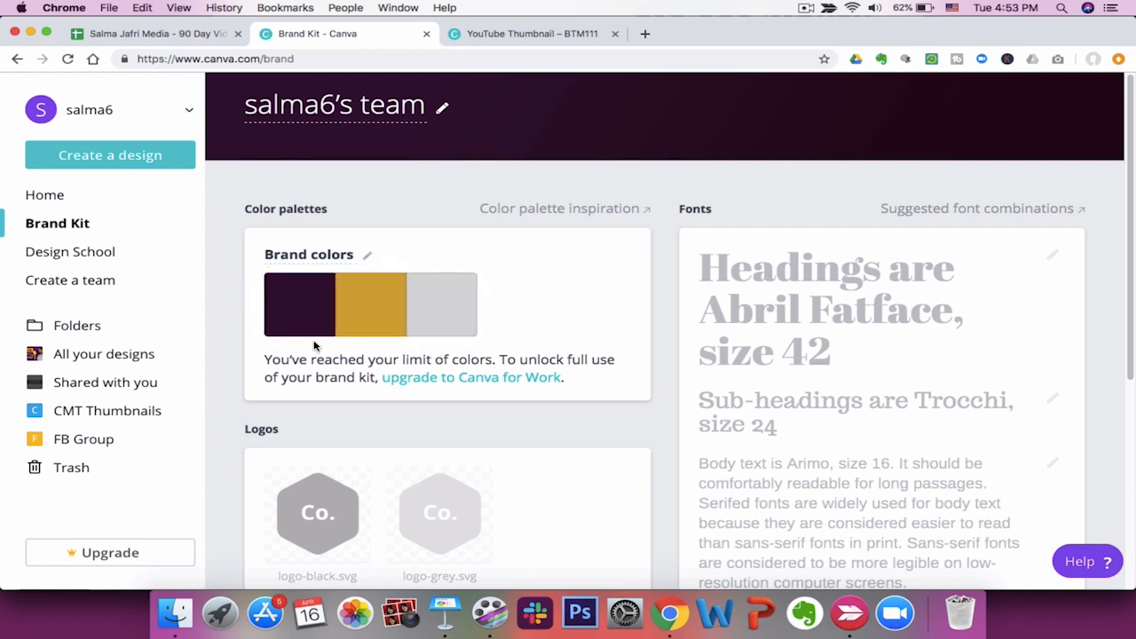
pyautogui.click(316, 295)
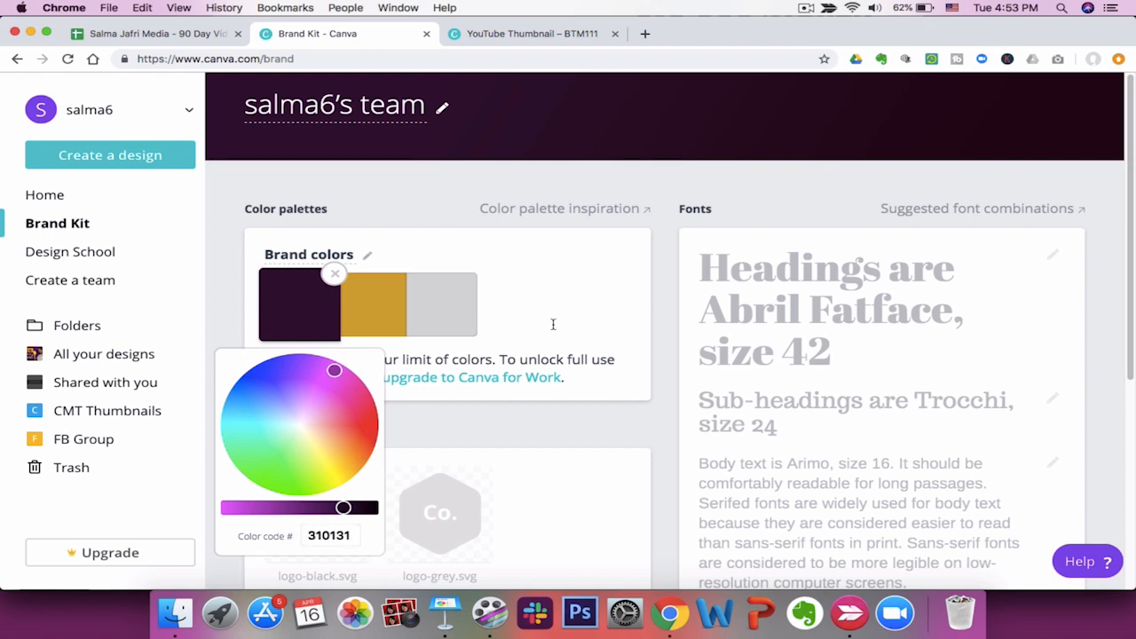
pyautogui.click(576, 292)
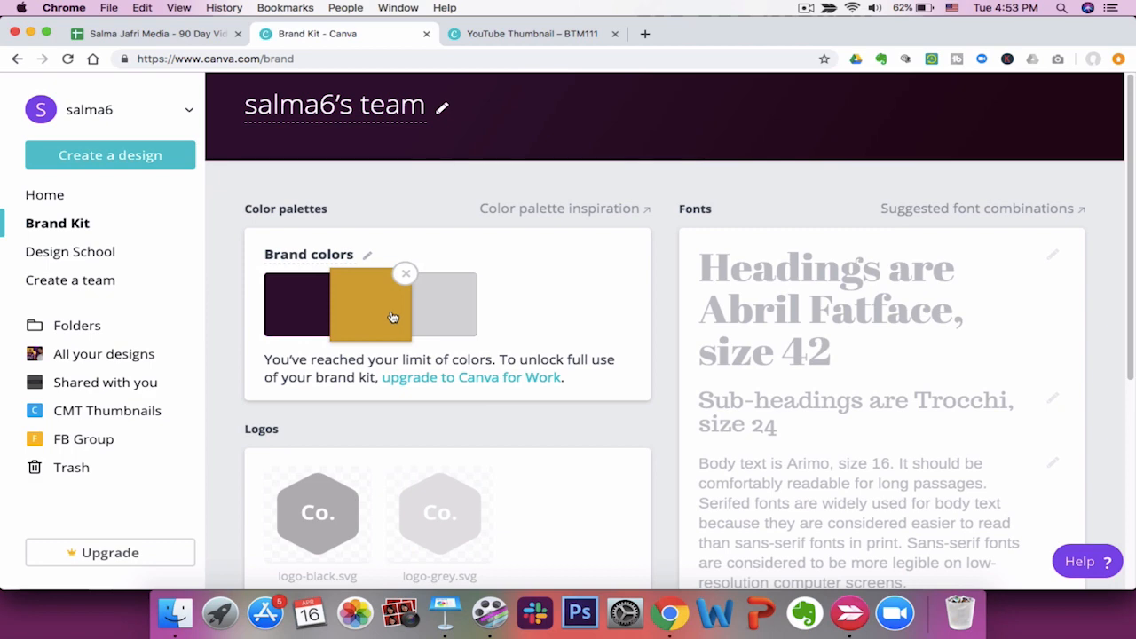
# Review the Thumbnail Text and Suggested Video Title cells for row 12 in the video content plan spreadsheet.
pyautogui.click(526, 34)
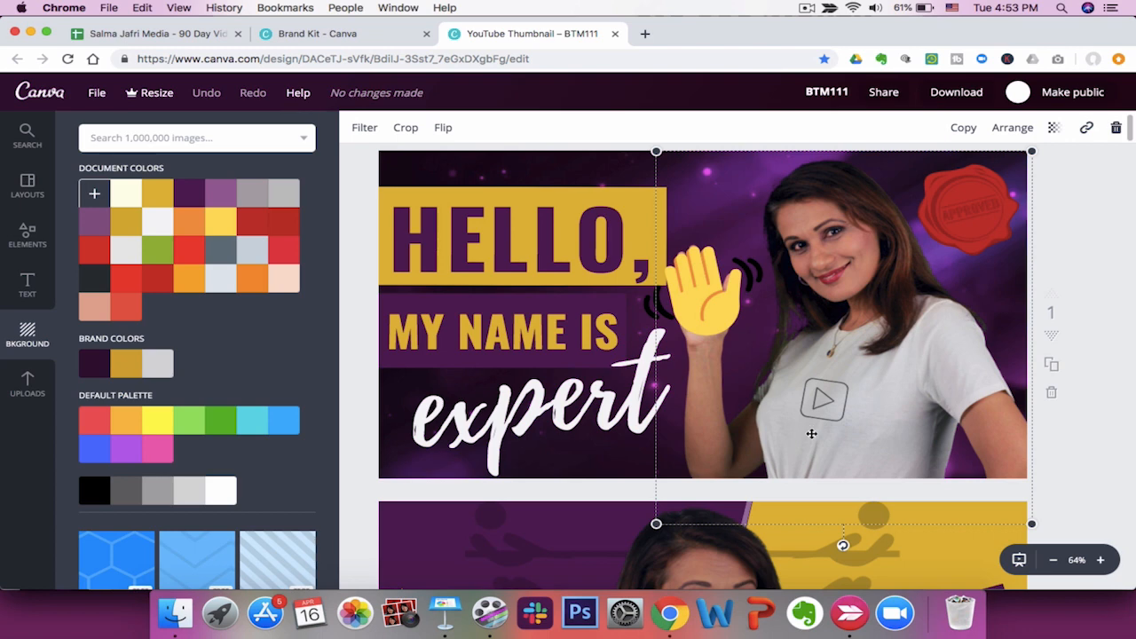
pyautogui.scroll(-5, 812, 433)
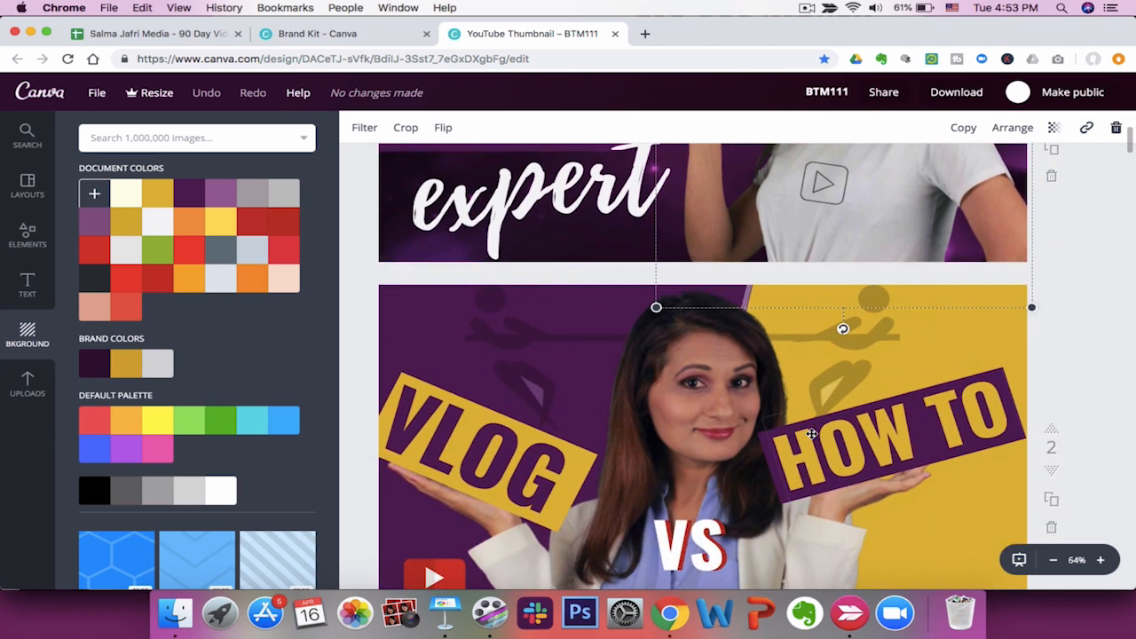
pyautogui.click(111, 33)
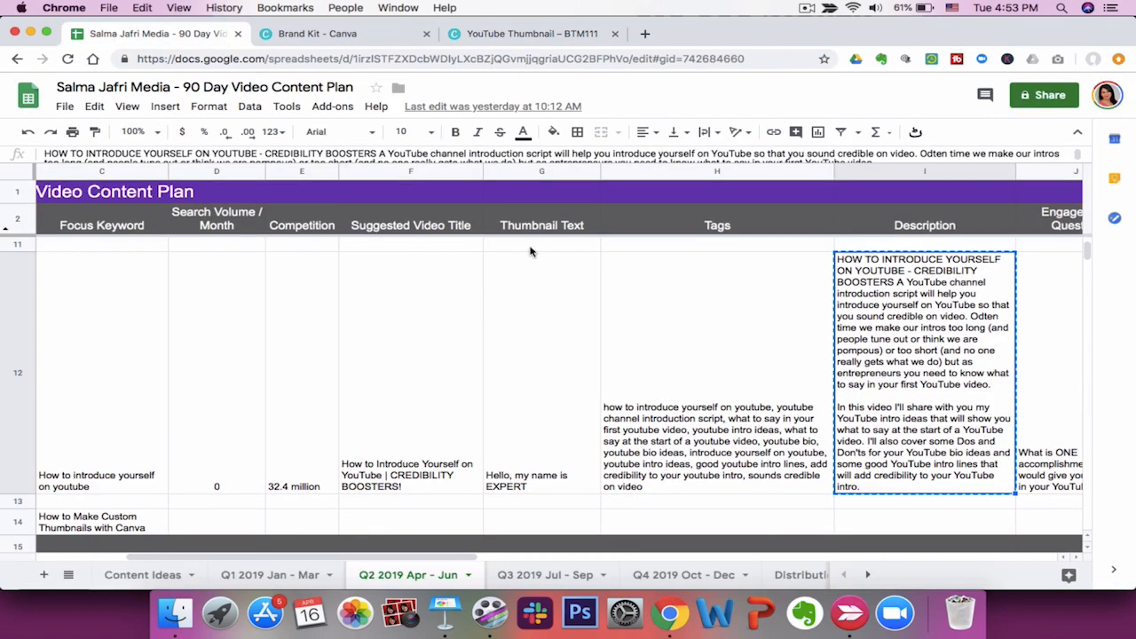
pyautogui.click(529, 325)
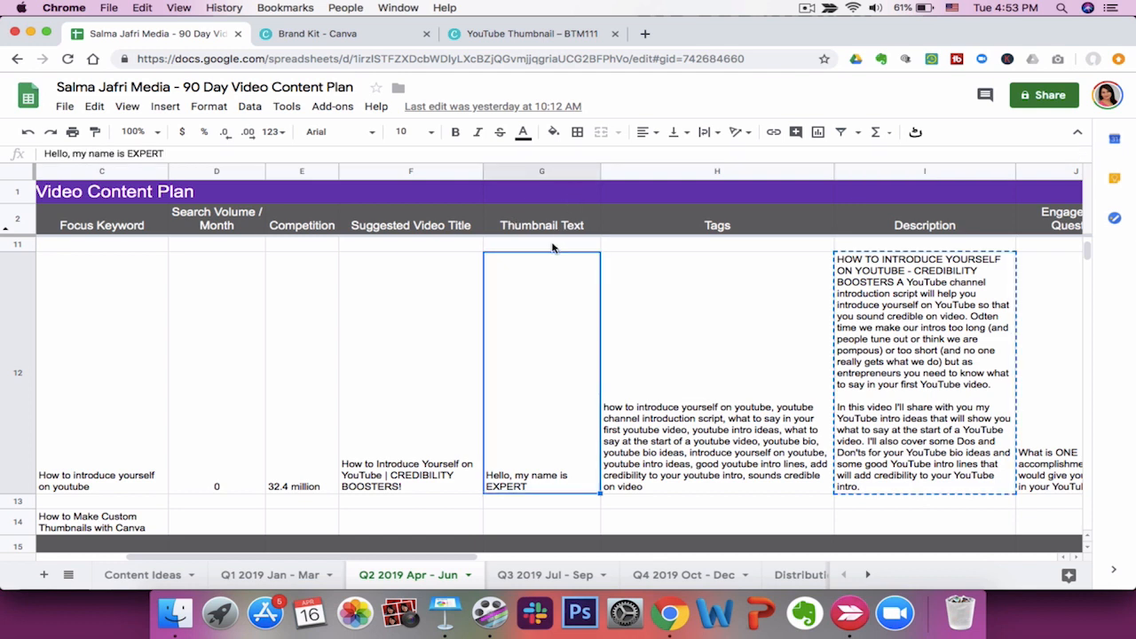
pyautogui.click(411, 383)
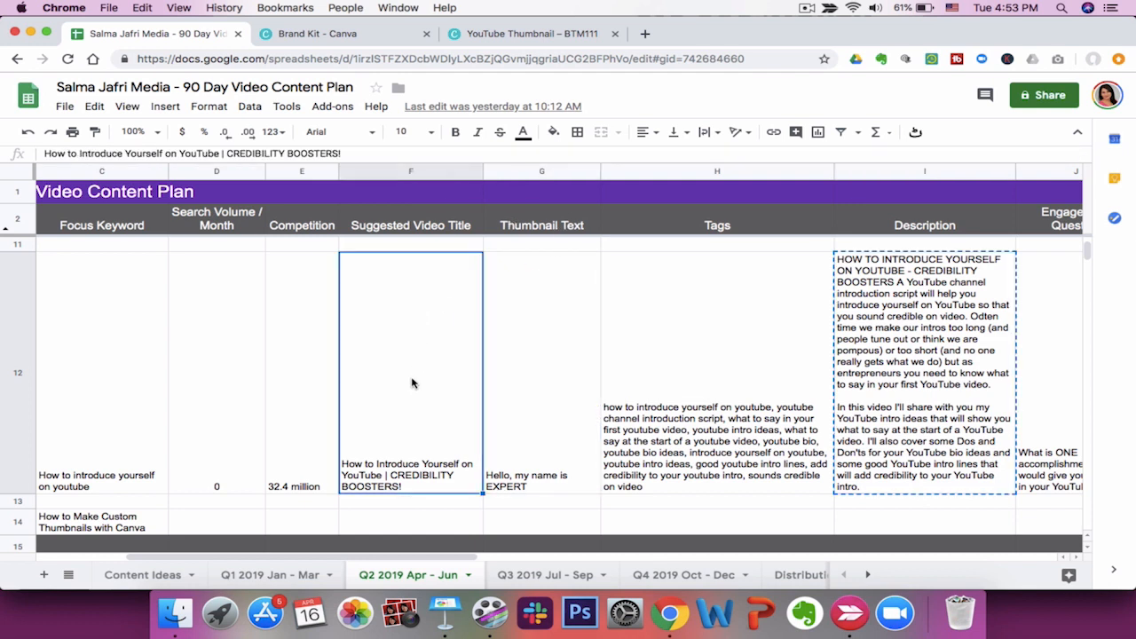
pyautogui.click(561, 382)
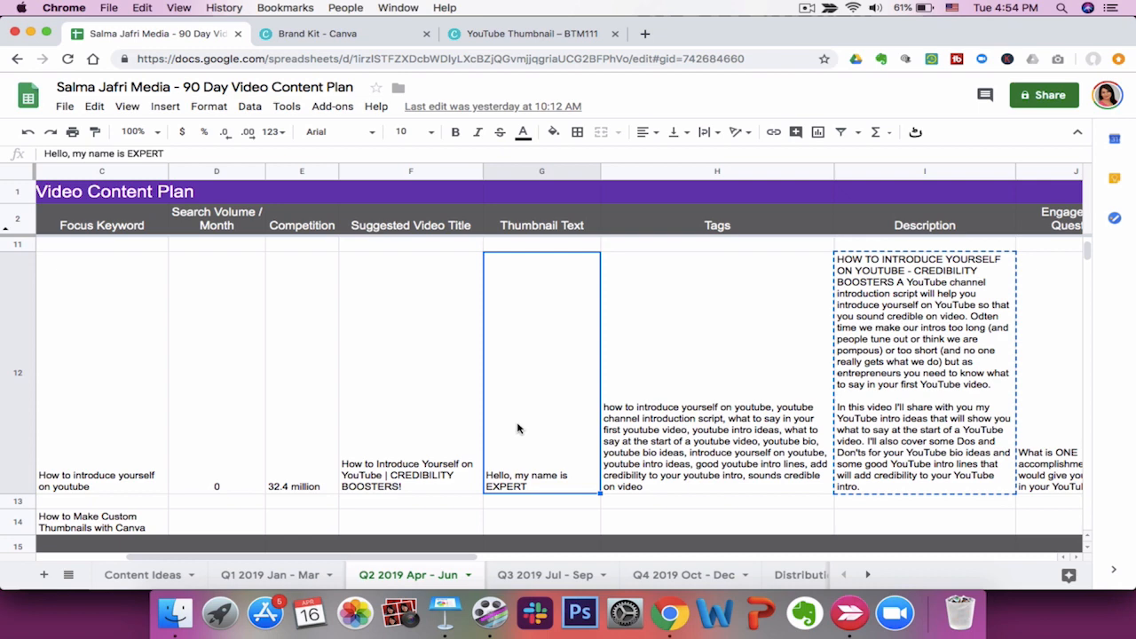
# Return to the BTM111 design and view its first page.
pyautogui.click(541, 33)
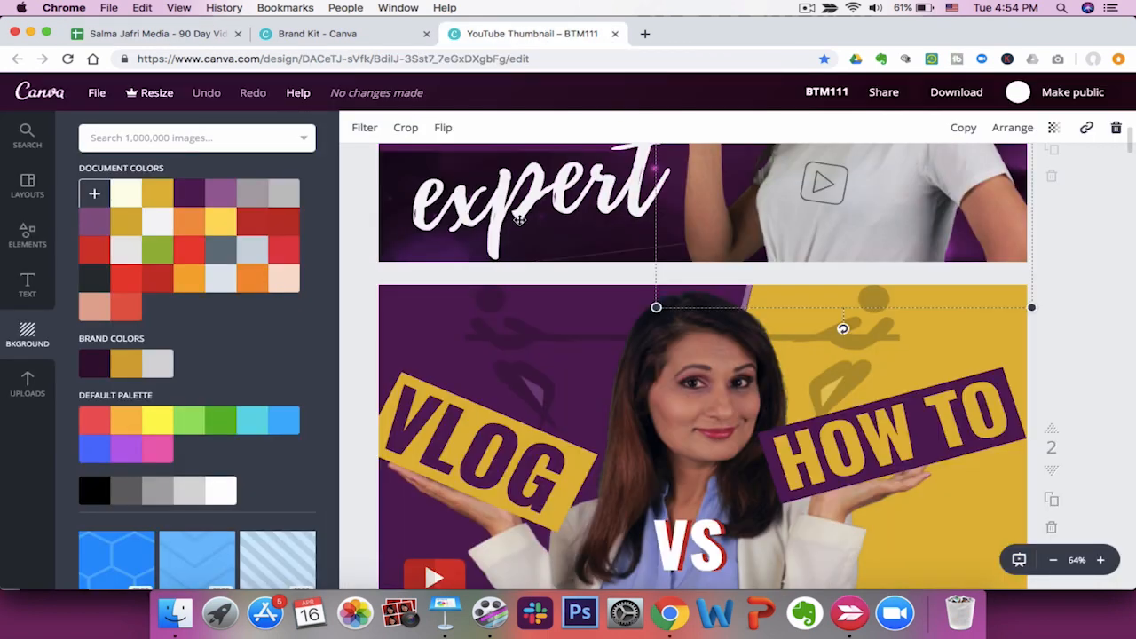
pyautogui.scroll(5, 519, 220)
pyautogui.scroll(1, 520, 220)
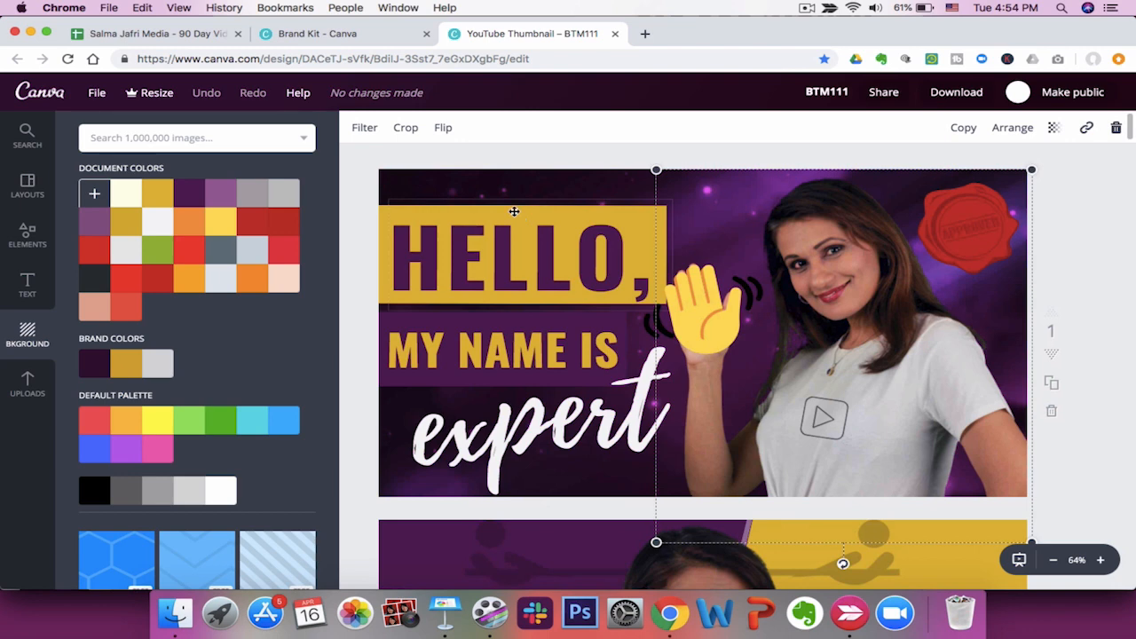
# Browse the BTM111 Drive folder photos, selecting IMG_0034 and IMG_0030 as candidate thumbnail images.
pyautogui.click(646, 34)
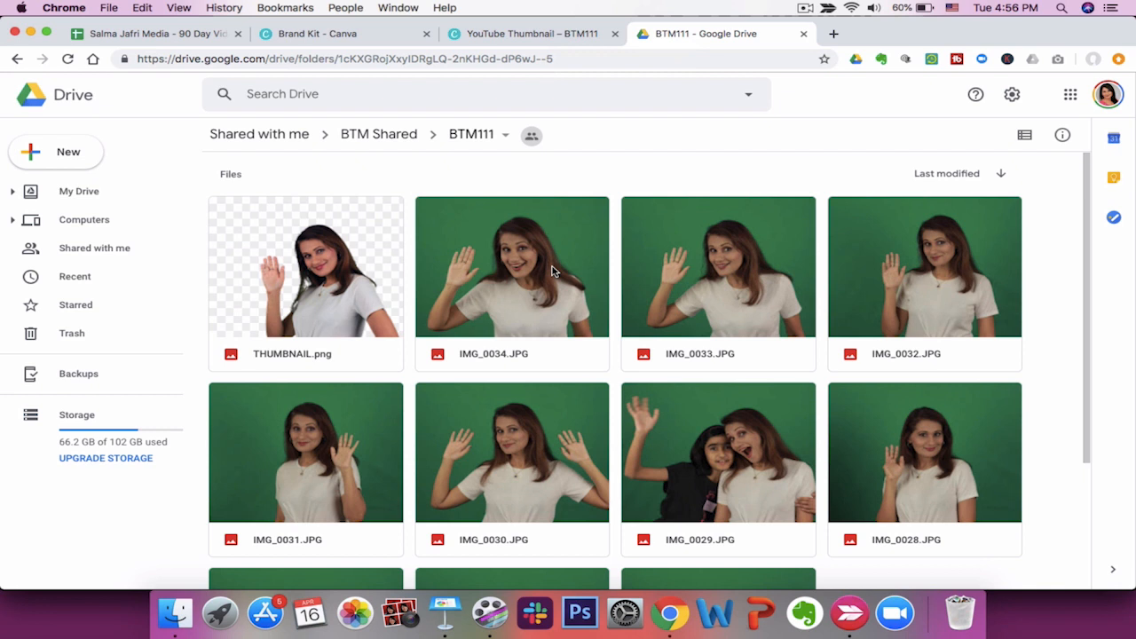
pyautogui.scroll(-2, 817, 408)
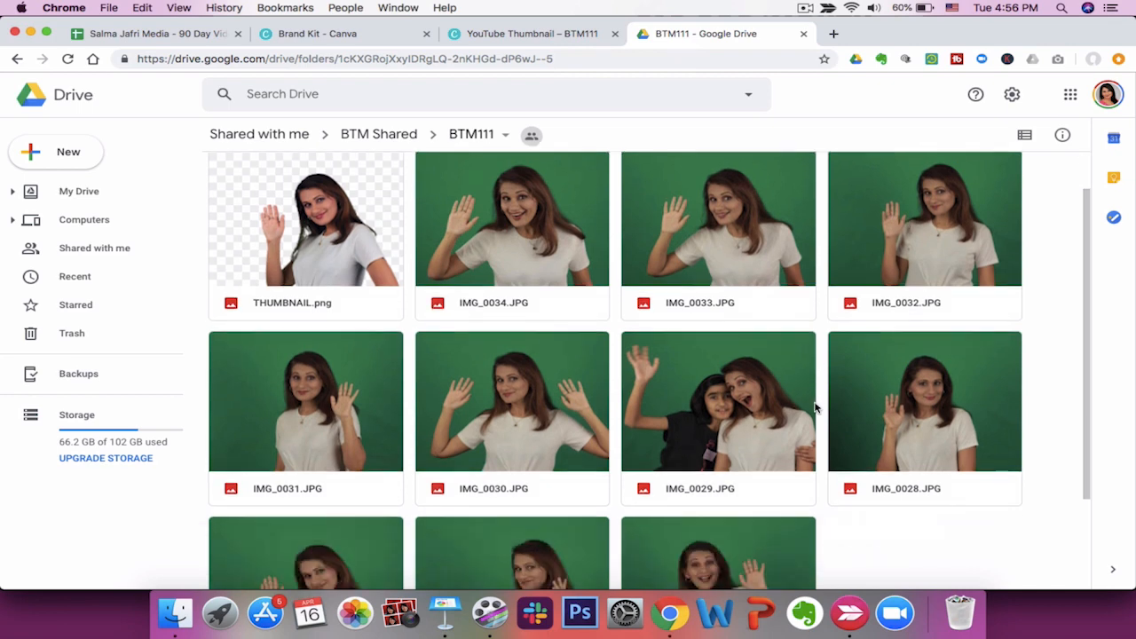
pyautogui.scroll(-2, 816, 405)
pyautogui.scroll(4, 817, 406)
pyautogui.click(522, 274)
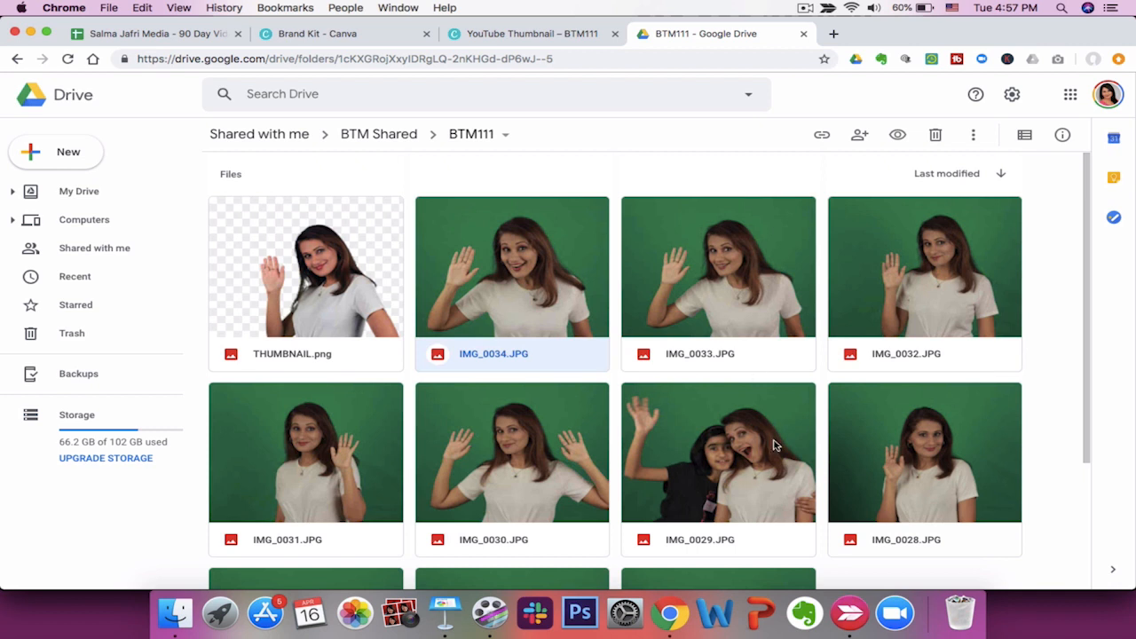
pyautogui.scroll(-3, 746, 455)
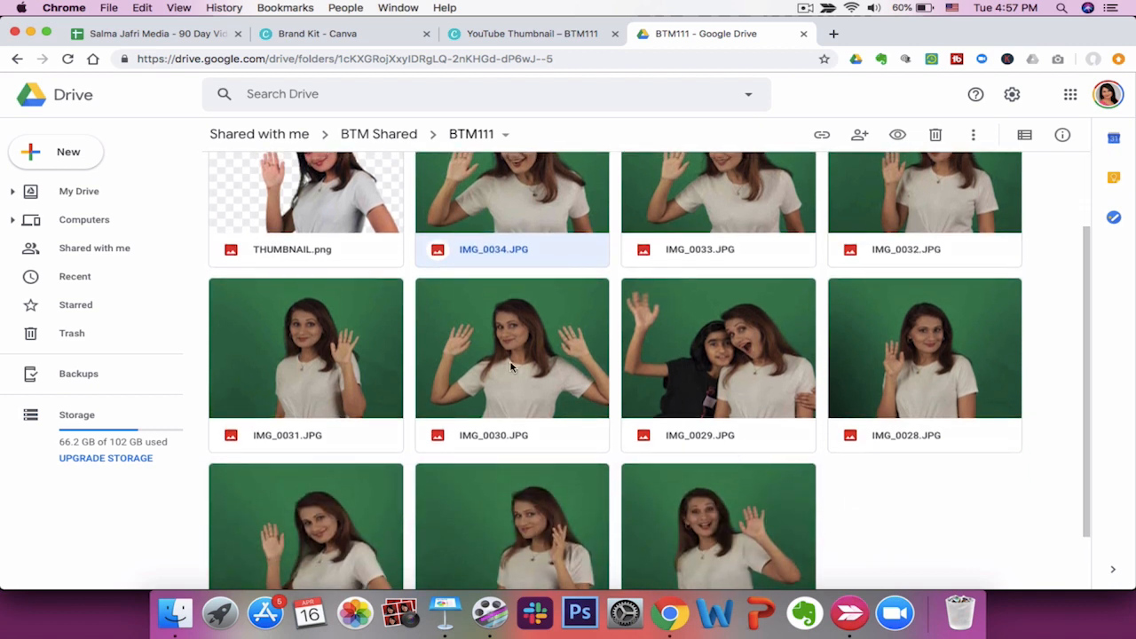
pyautogui.click(512, 367)
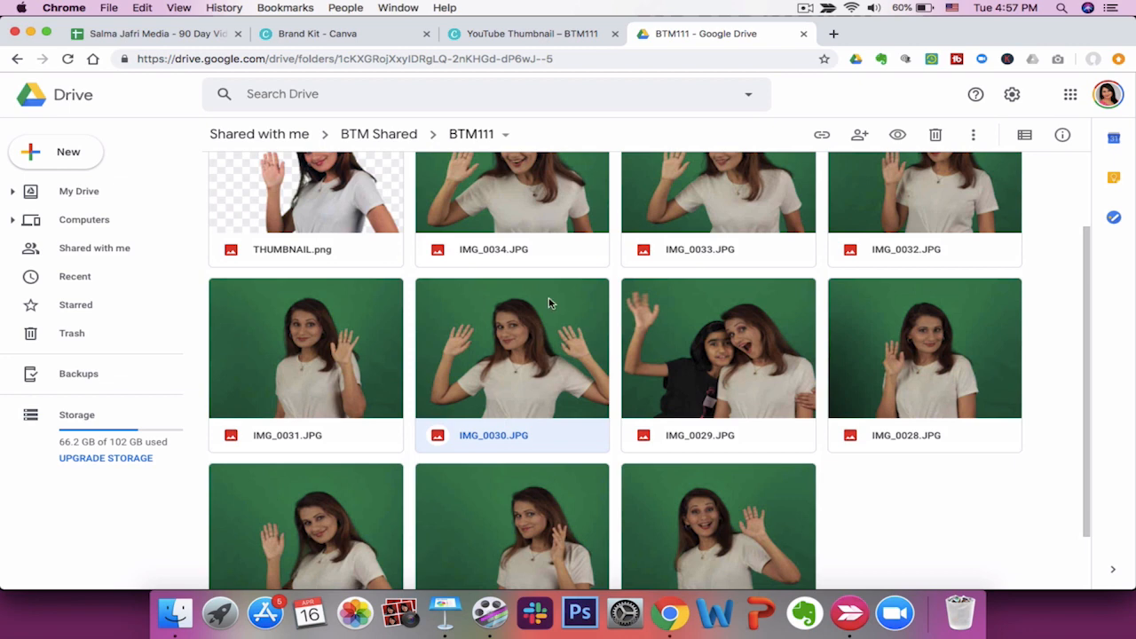
pyautogui.scroll(-2, 420, 412)
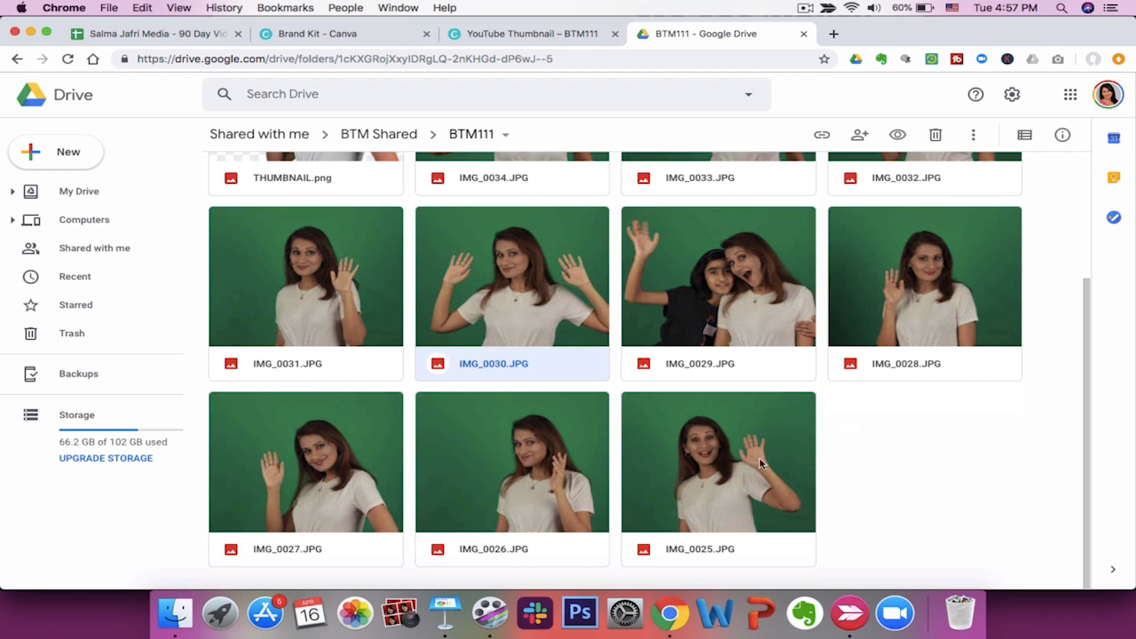
pyautogui.scroll(3, 760, 458)
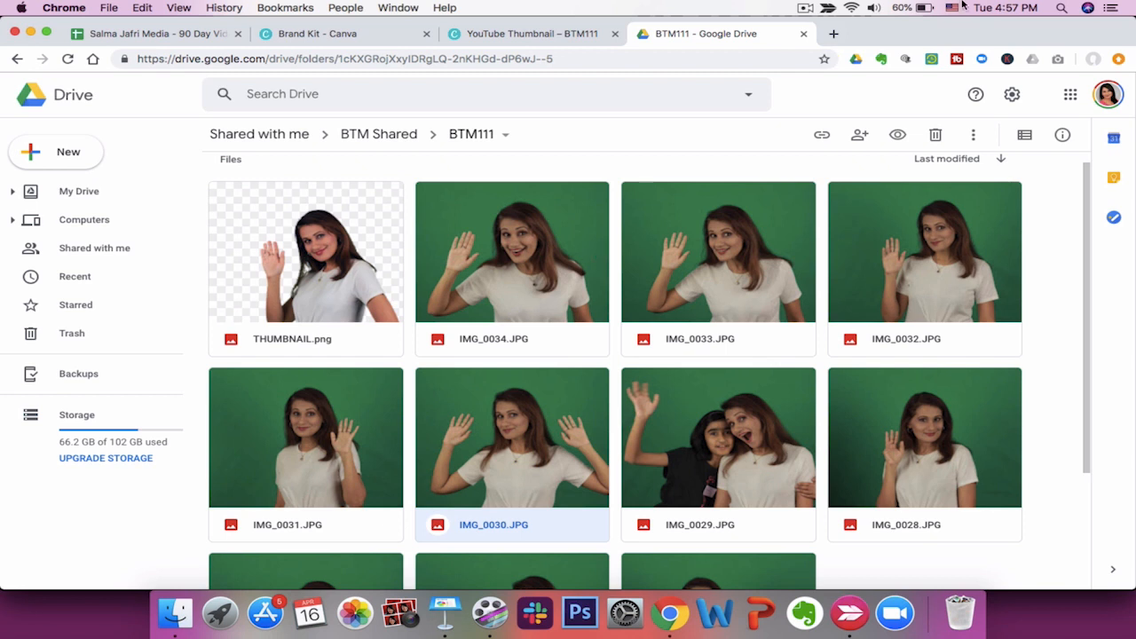
# Open the remove.bg website in a new tab.
pyautogui.click(833, 34)
pyautogui.write('remove.bg')
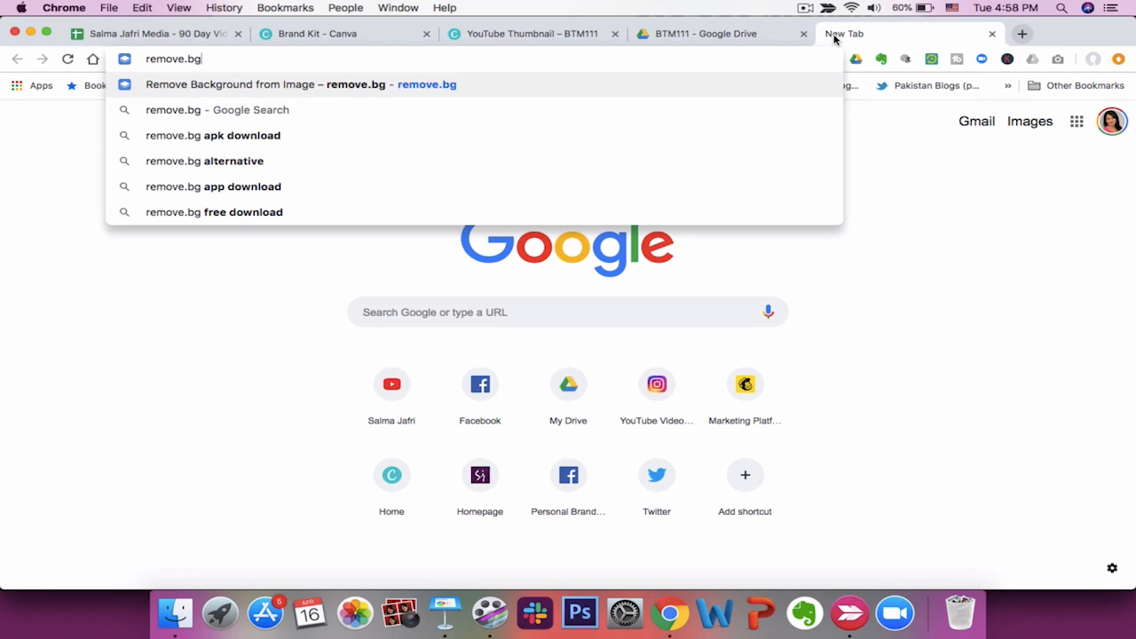
pyautogui.press('Return')
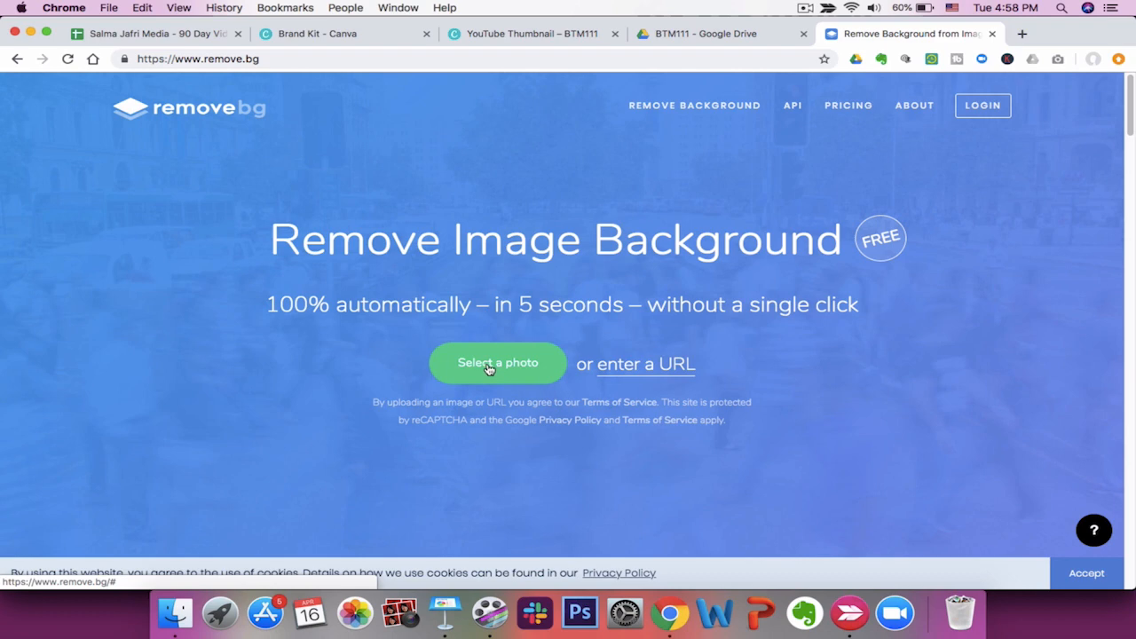
# Compare the Drive folder photos with the Canva thumbnail design.
pyautogui.click(692, 34)
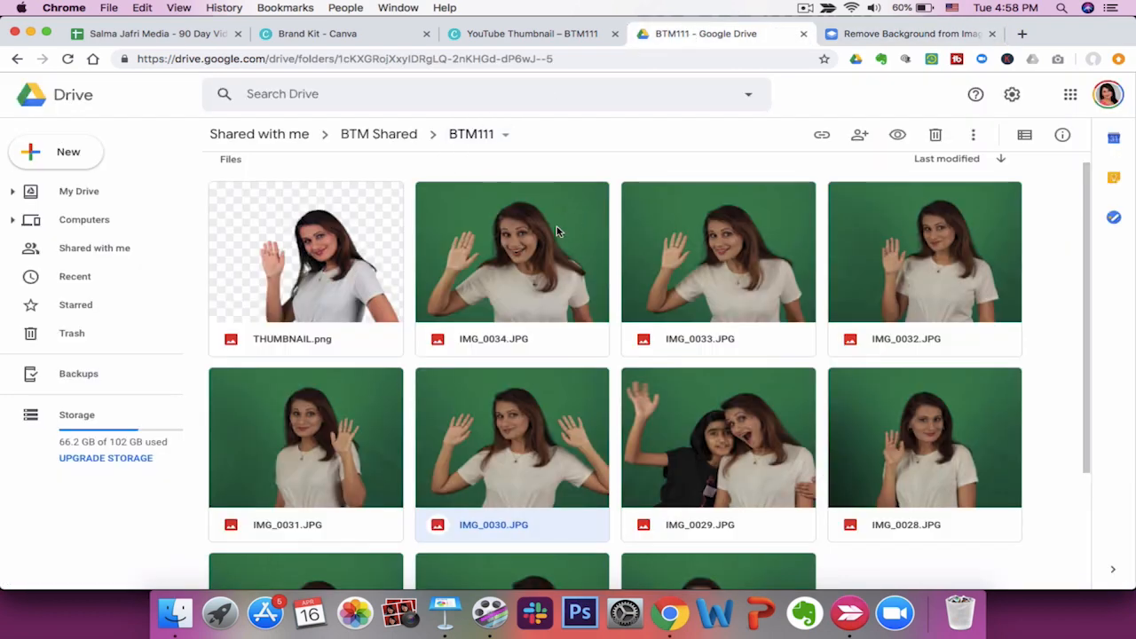
pyautogui.click(530, 34)
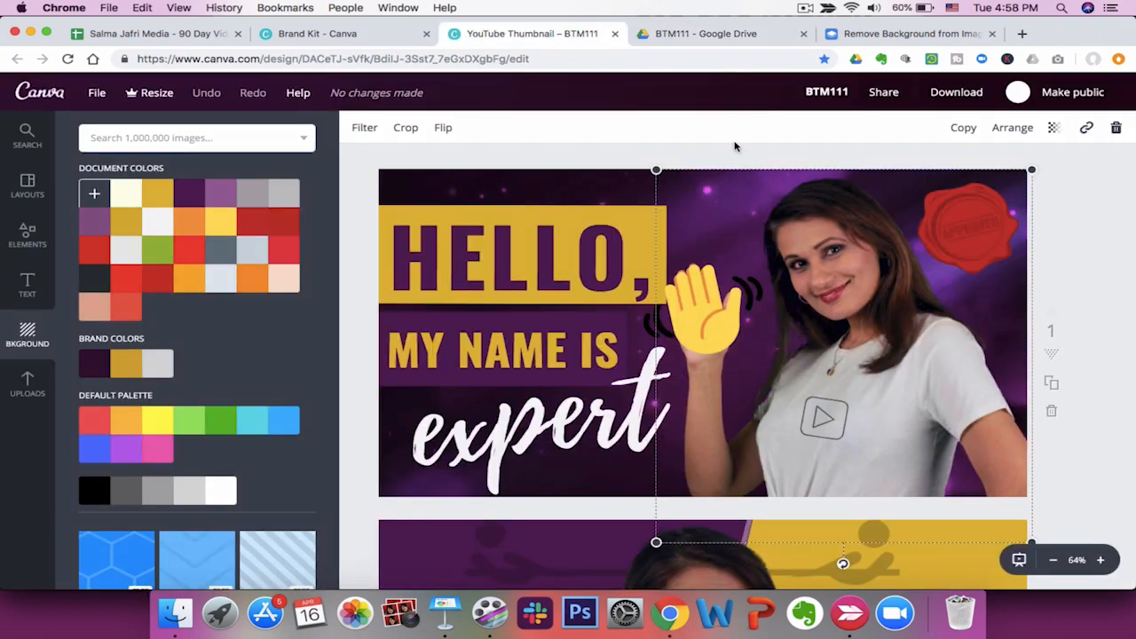
pyautogui.click(710, 36)
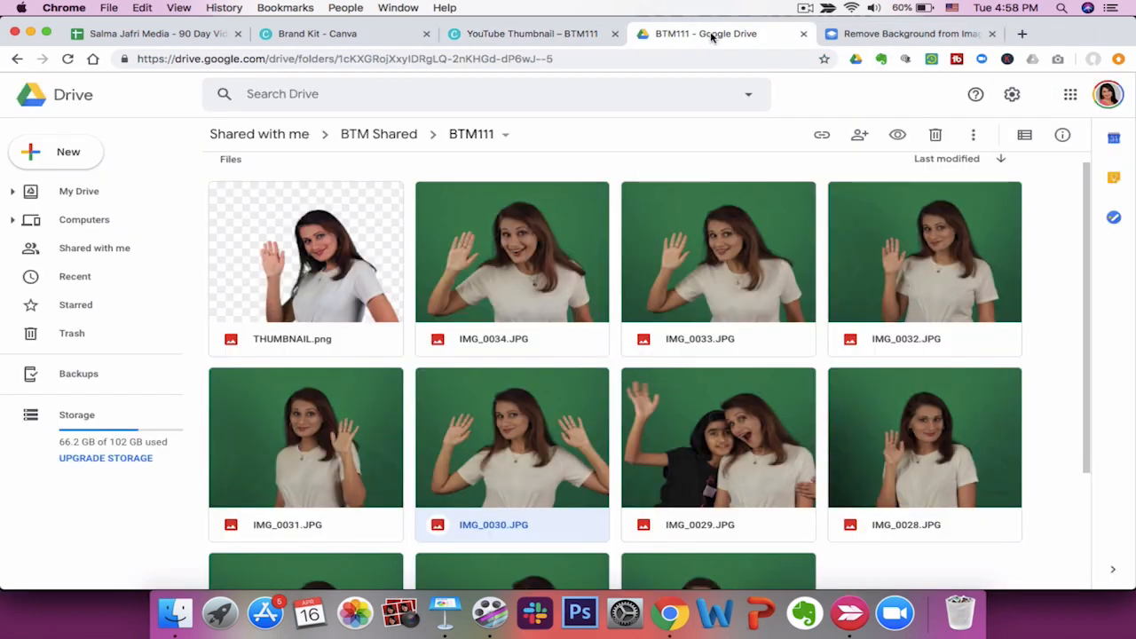
pyautogui.scroll(-1, 701, 302)
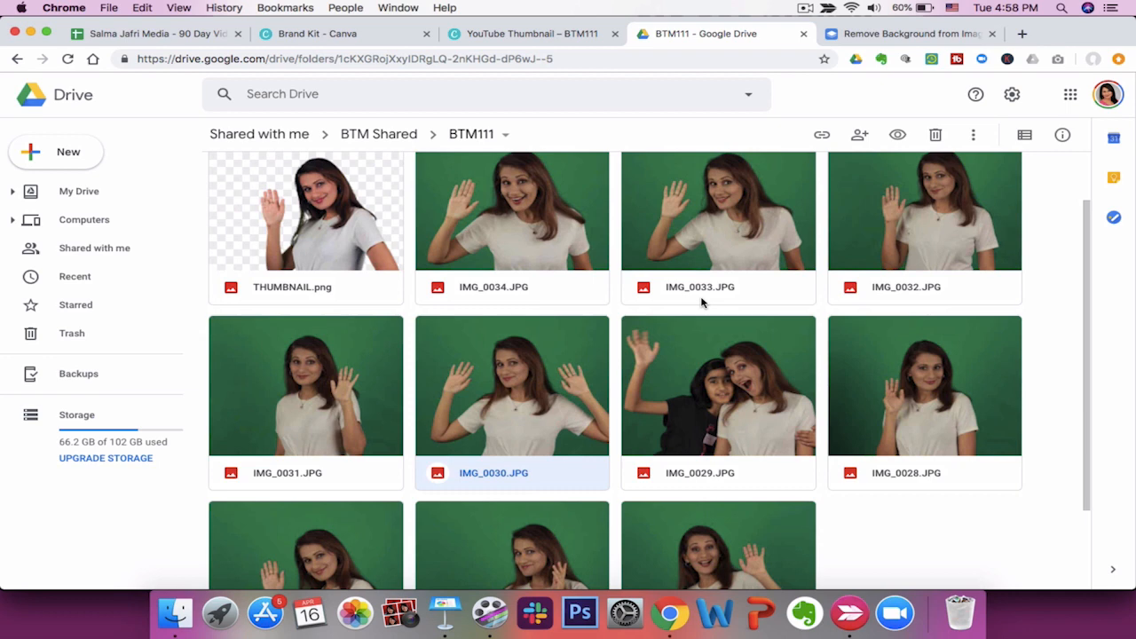
# Open IMG_0027.JPG from the BTM111 Drive folder and download it.
pyautogui.scroll(-2, 701, 303)
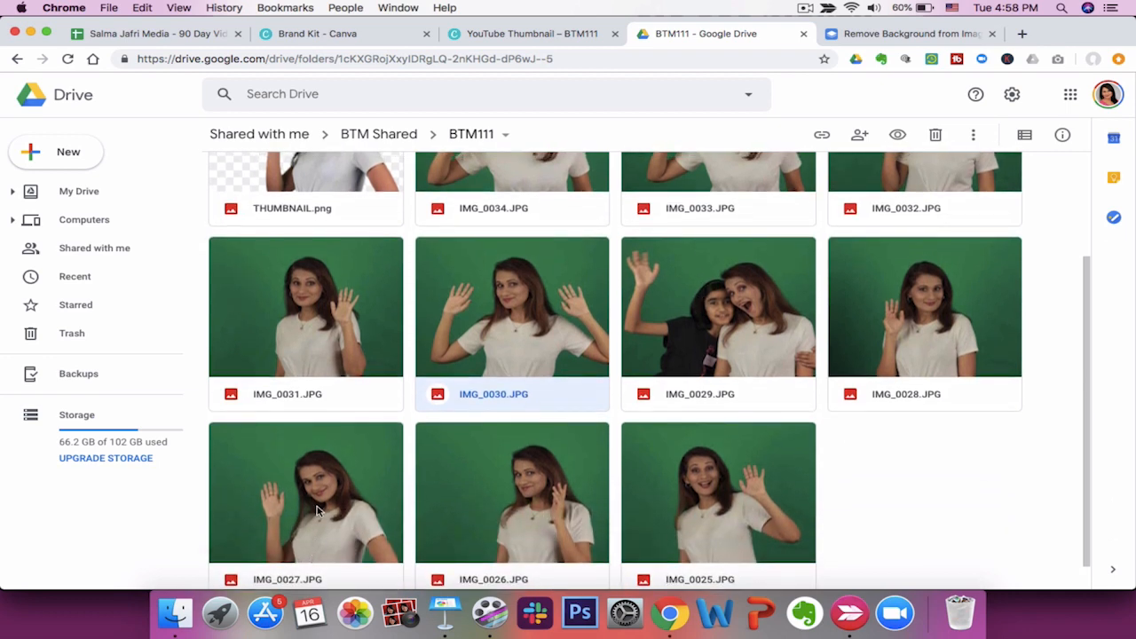
pyautogui.click(317, 509)
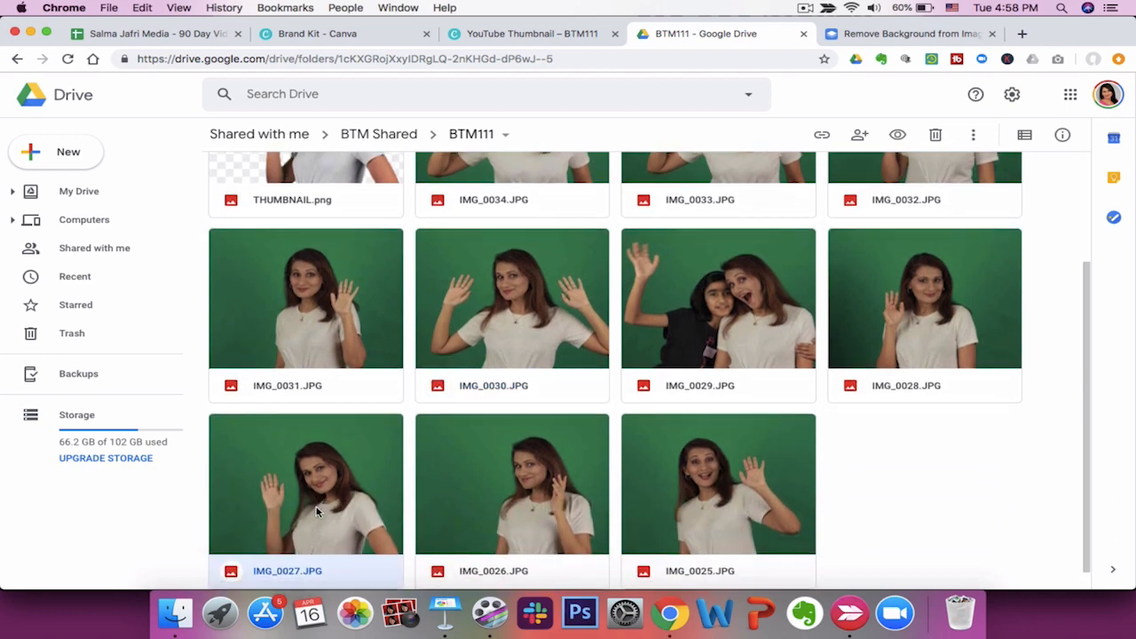
pyautogui.scroll(-1, 317, 511)
pyautogui.doubleClick(317, 510)
pyautogui.click(1111, 93)
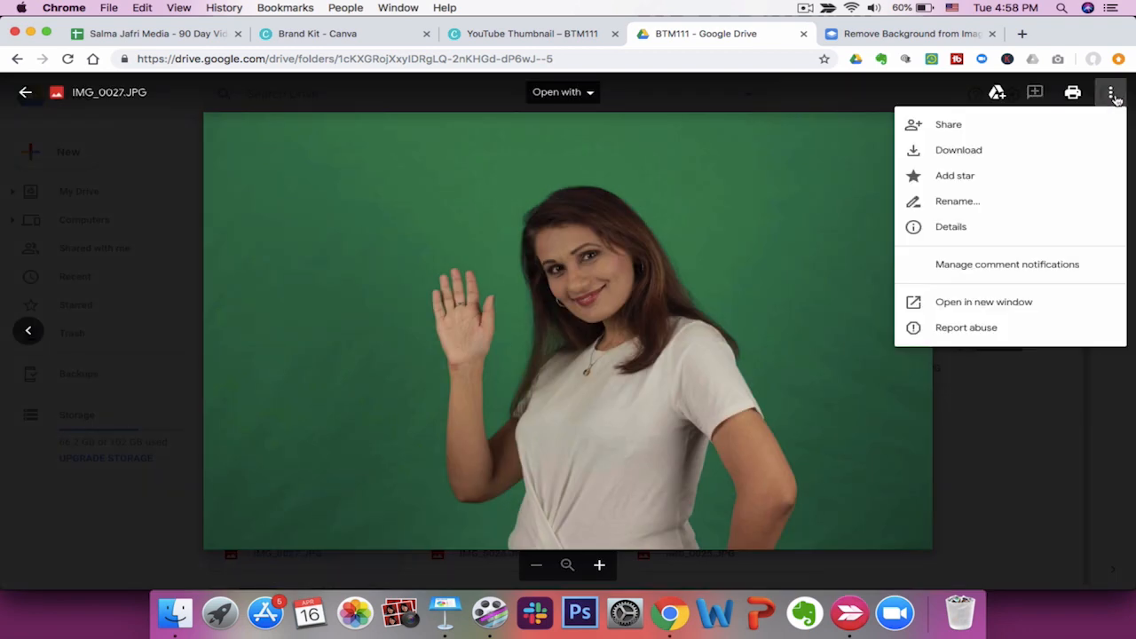
pyautogui.click(928, 149)
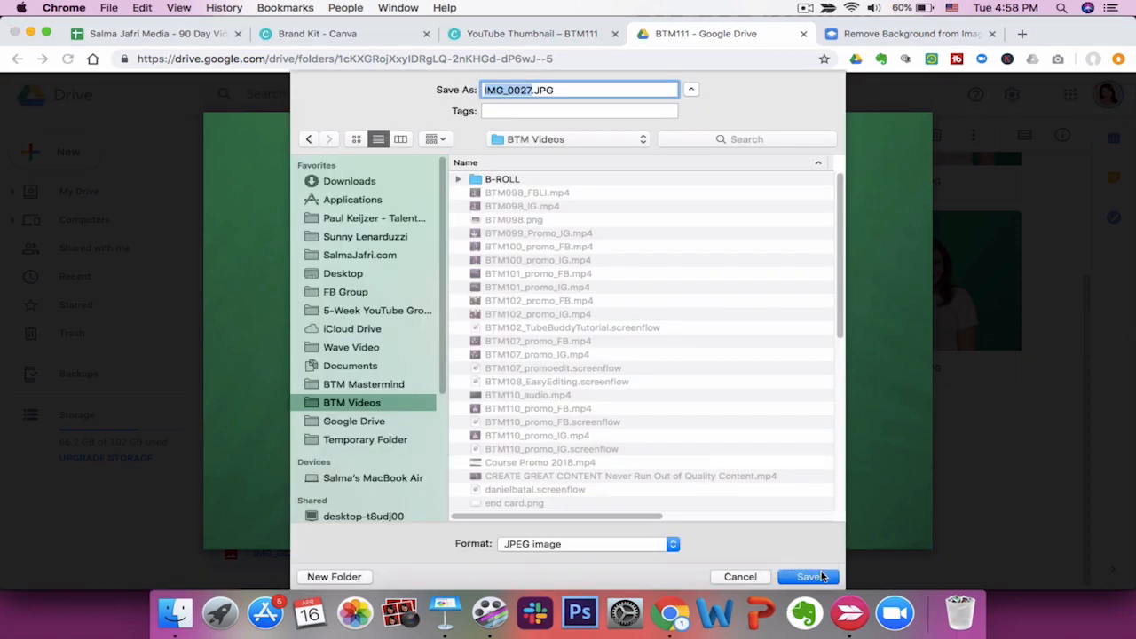
pyautogui.click(821, 577)
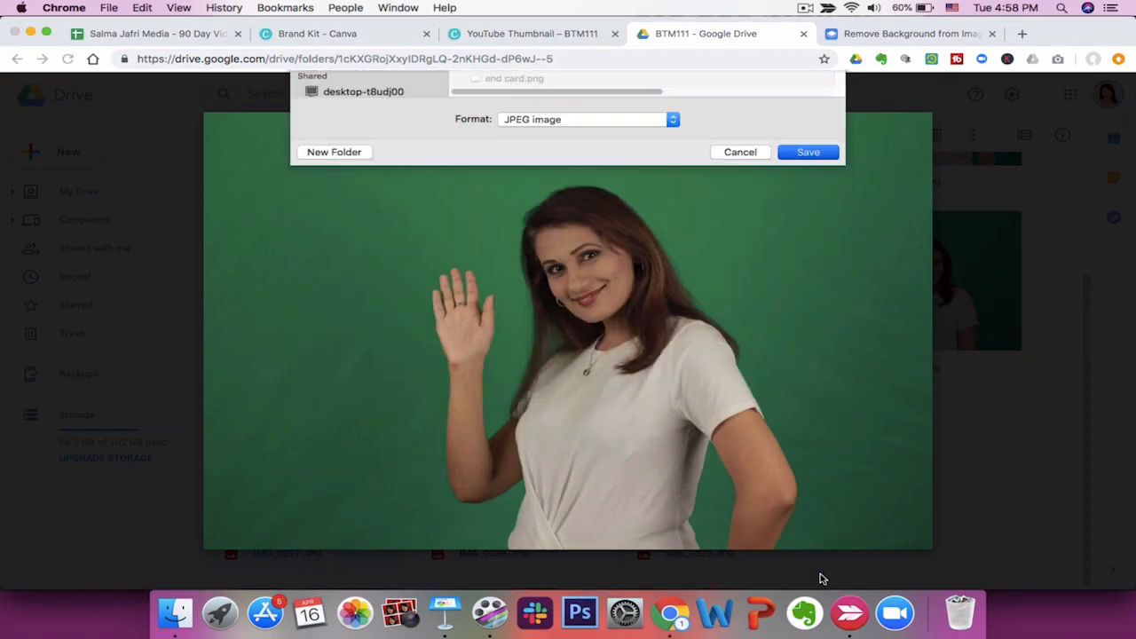
# Upload IMG_0027.JPG from the BTM Videos folder to remove.bg to remove its background.
pyautogui.click(959, 40)
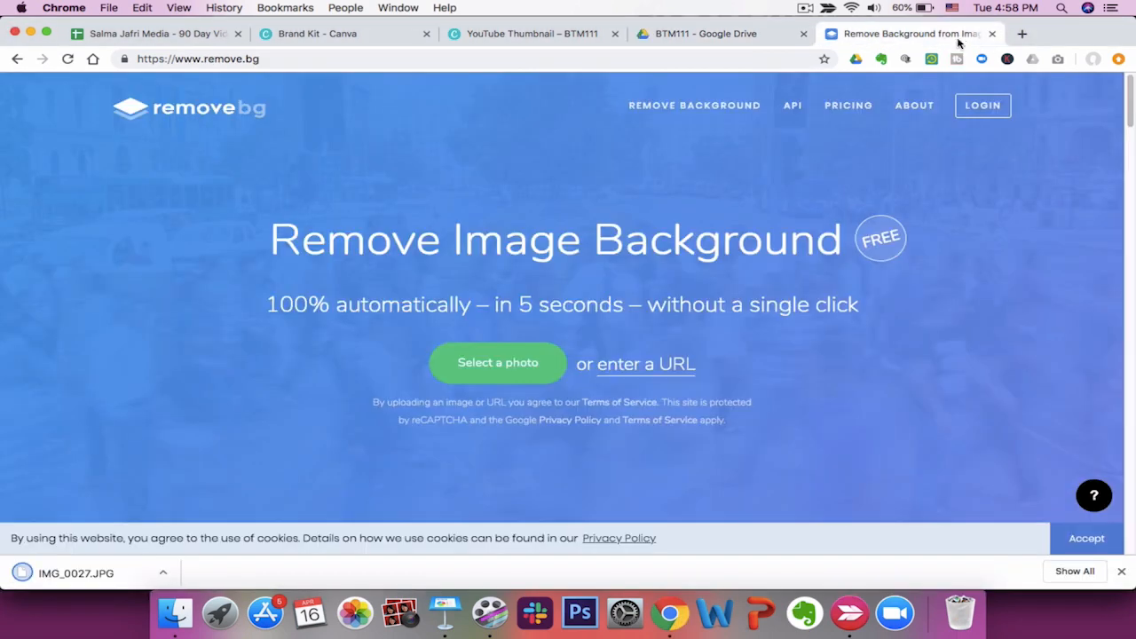
pyautogui.click(490, 370)
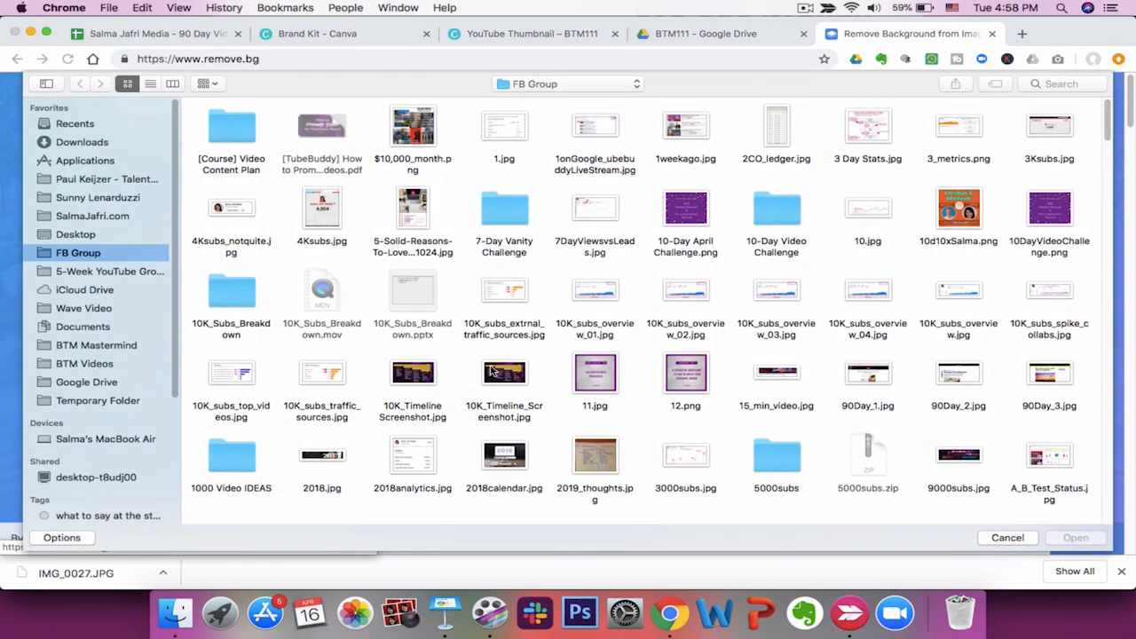
pyautogui.click(88, 364)
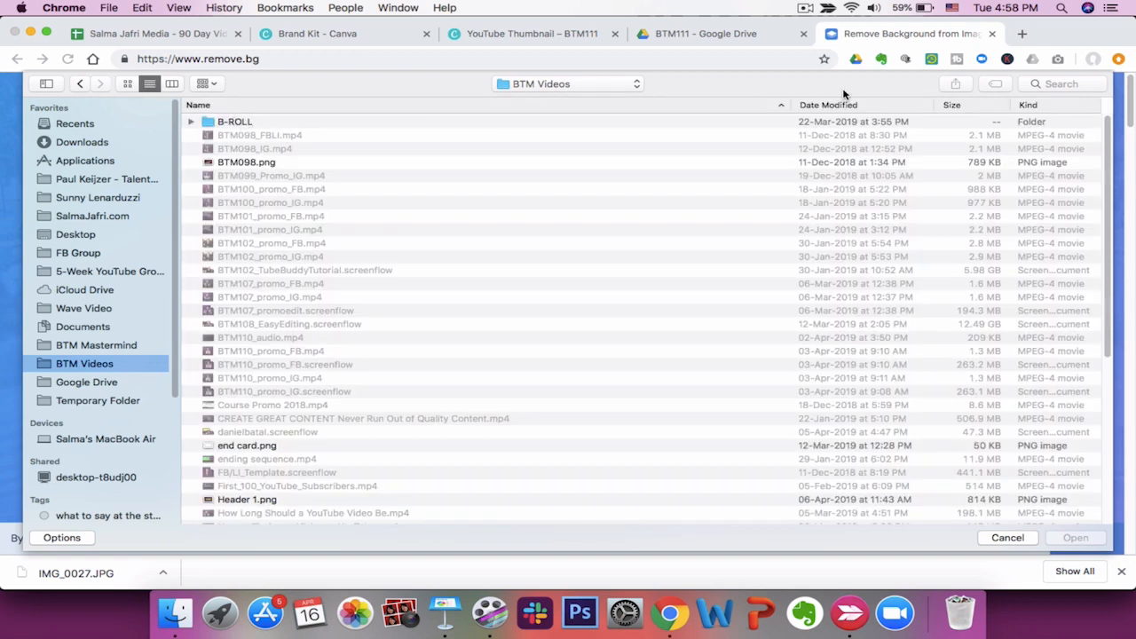
pyautogui.click(847, 106)
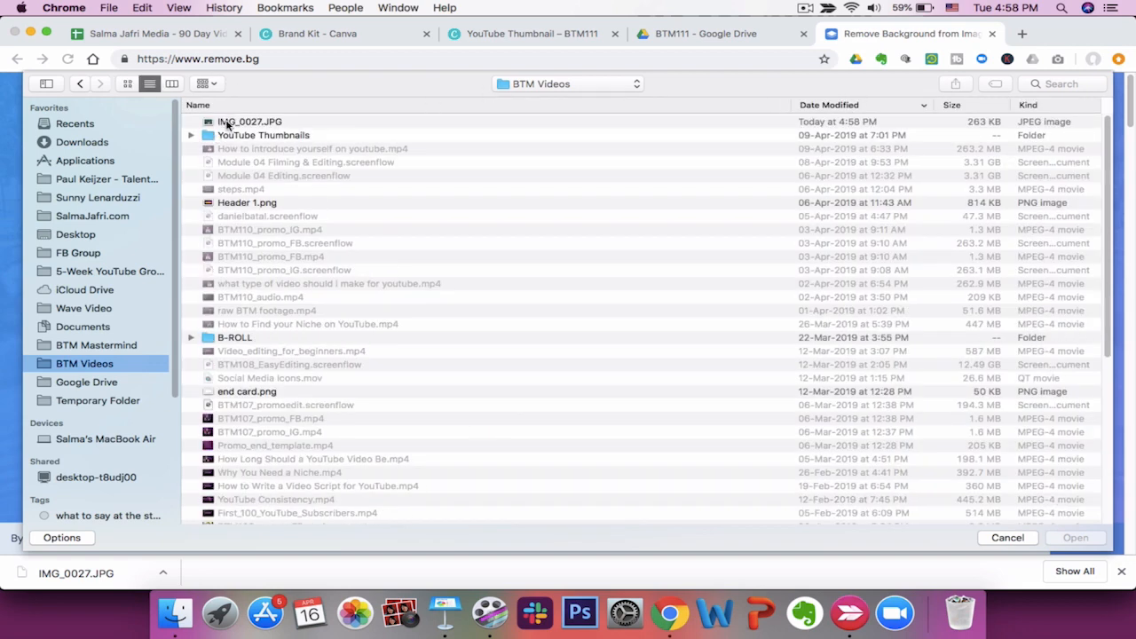
pyautogui.doubleClick(229, 126)
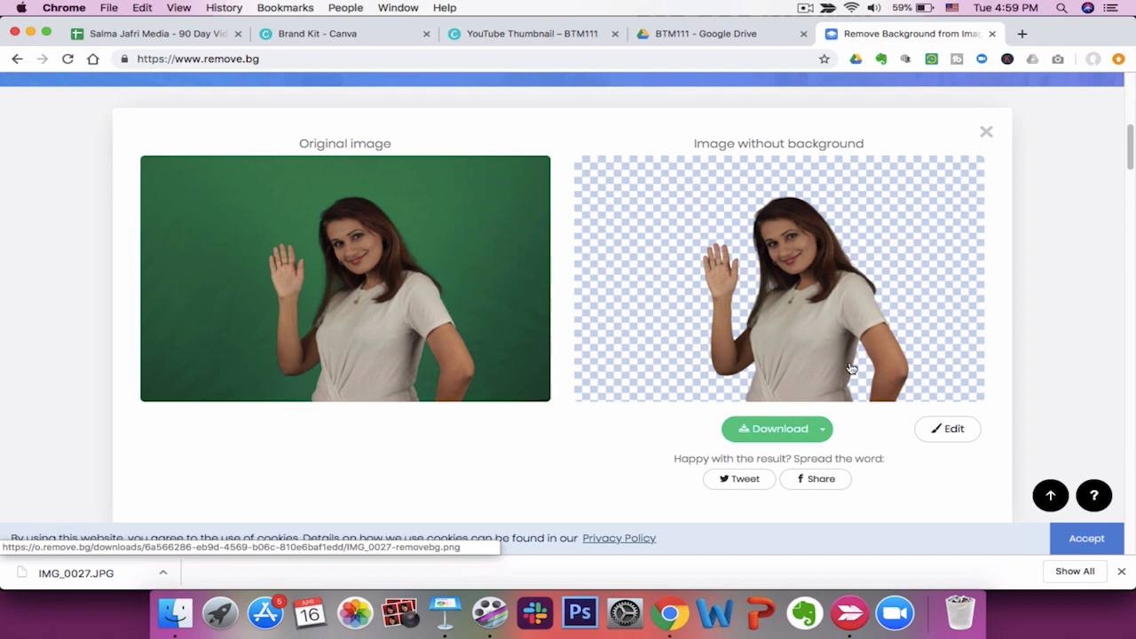
# Open the cutout editor, shrink the brush size and erase a stray spot beside the hair.
pyautogui.click(964, 432)
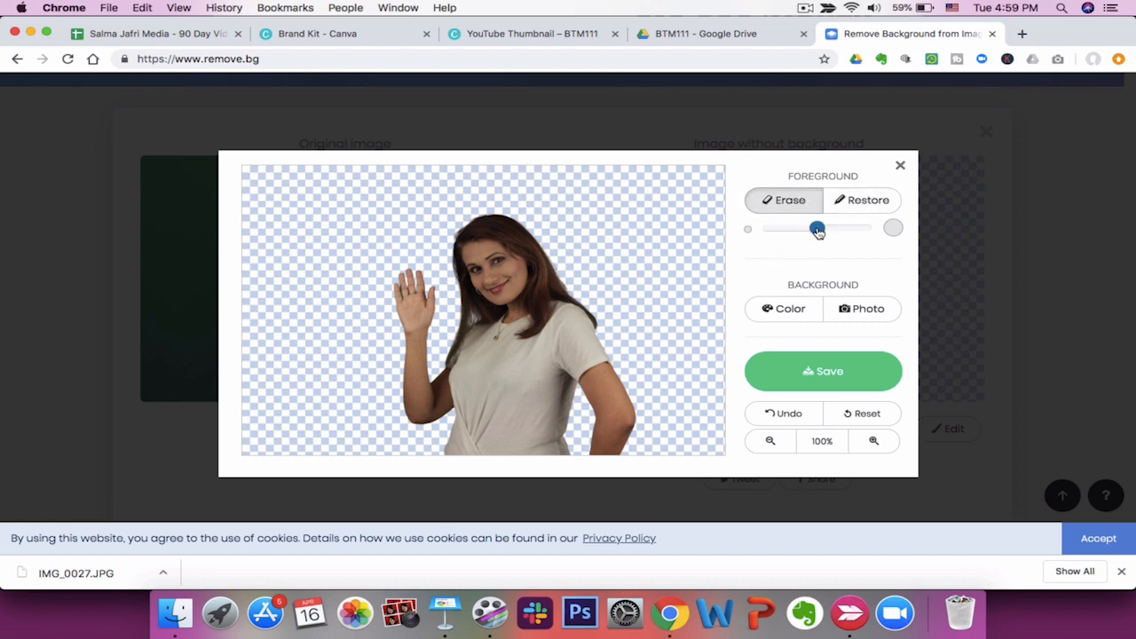
pyautogui.moveTo(819, 231); pyautogui.dragTo(841, 235)
pyautogui.click(780, 231)
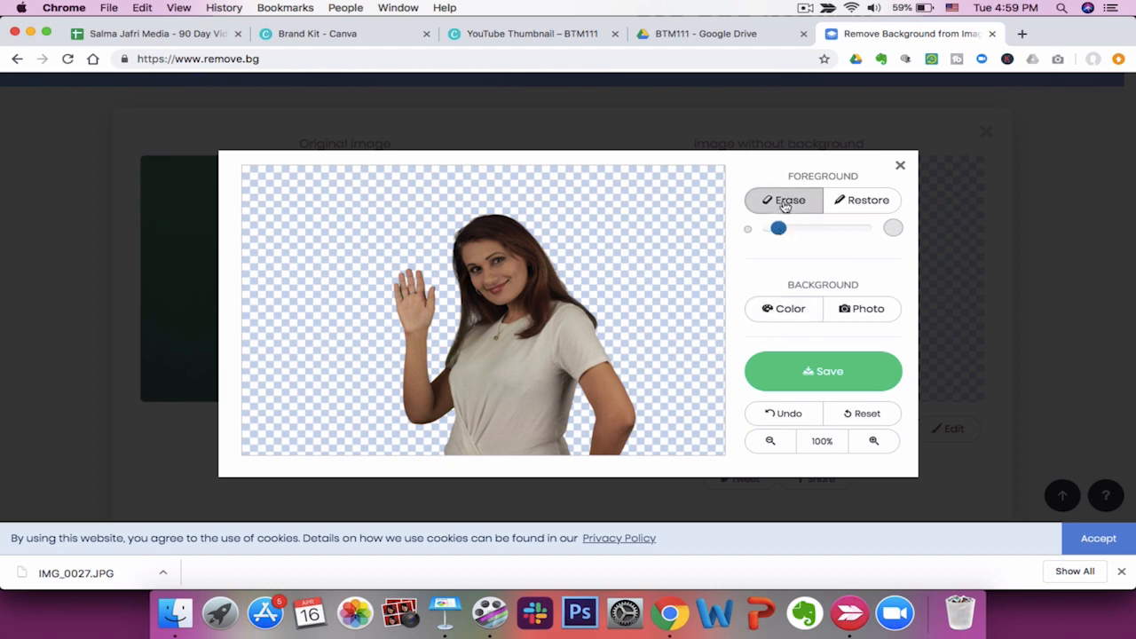
pyautogui.moveTo(778, 229); pyautogui.dragTo(766, 229)
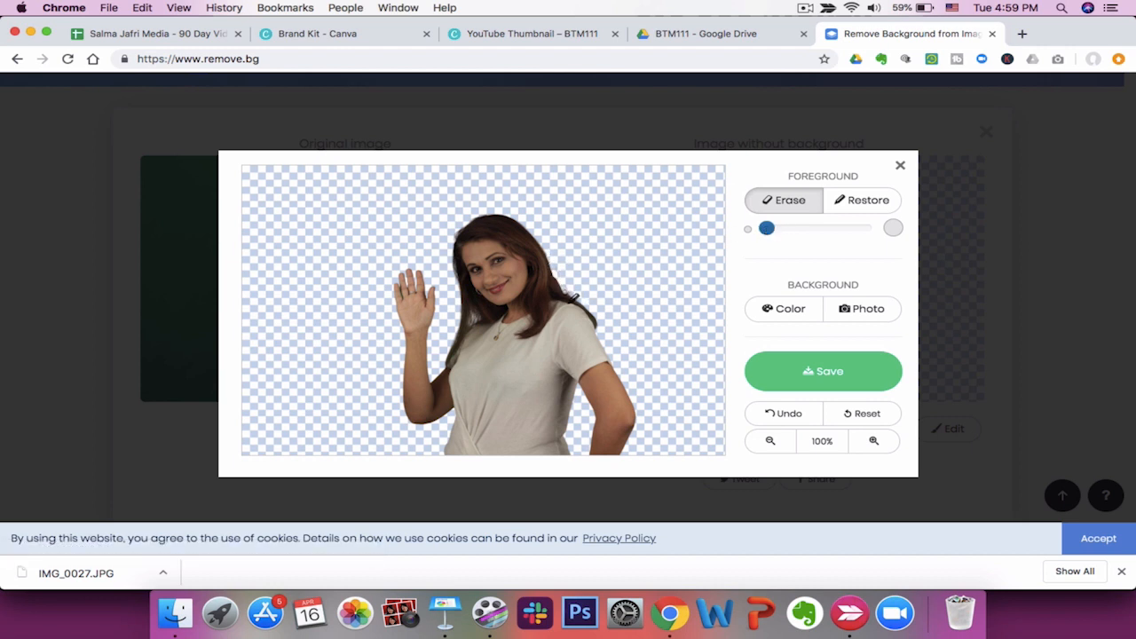
pyautogui.moveTo(552, 264)
pyautogui.mouseDown()
pyautogui.moveTo(568, 296)
pyautogui.moveTo(560, 275)
pyautogui.mouseUp()
# Try restoring part of the hair edge with the Restore brush, then undo it.
pyautogui.click(869, 200)
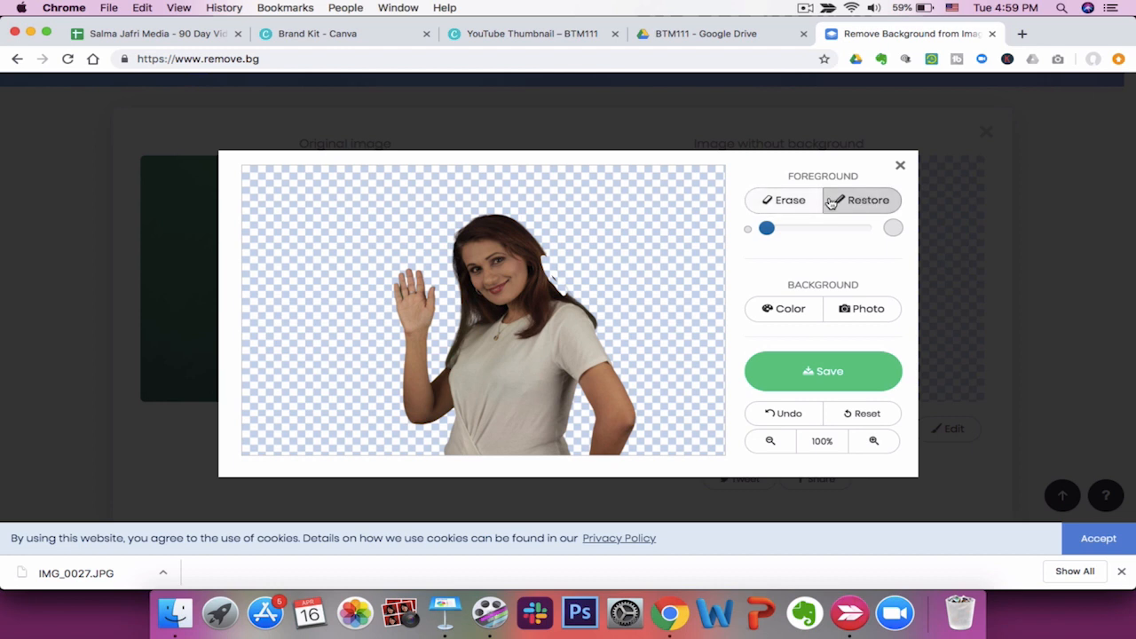
pyautogui.moveTo(548, 249)
pyautogui.mouseDown()
pyautogui.moveTo(561, 285)
pyautogui.moveTo(544, 243)
pyautogui.moveTo(570, 283)
pyautogui.mouseUp()
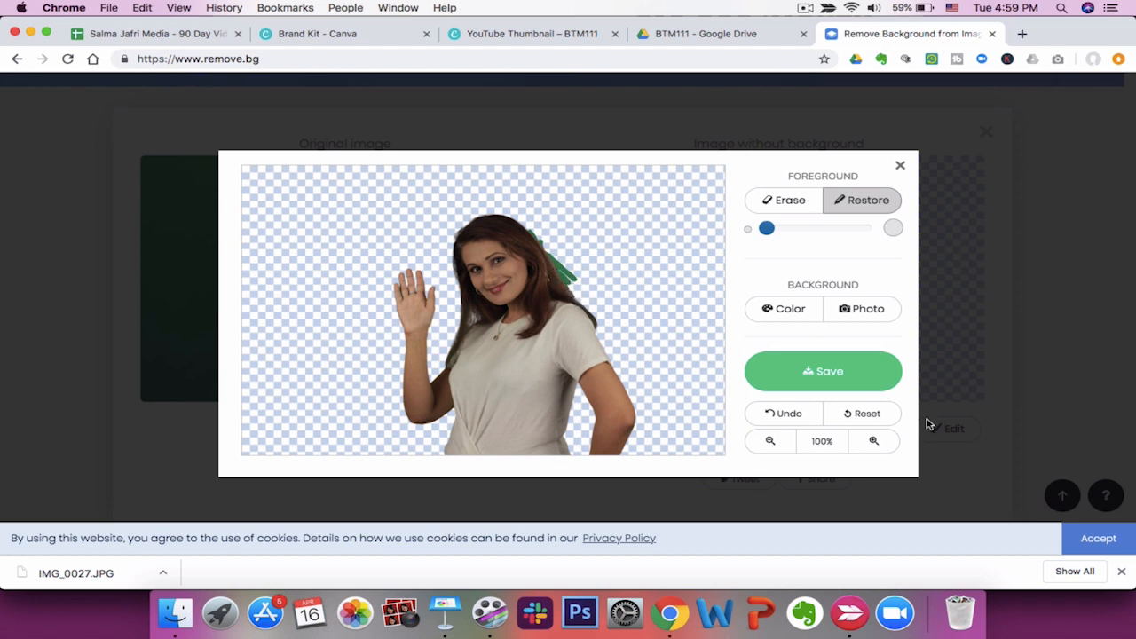
pyautogui.click(848, 414)
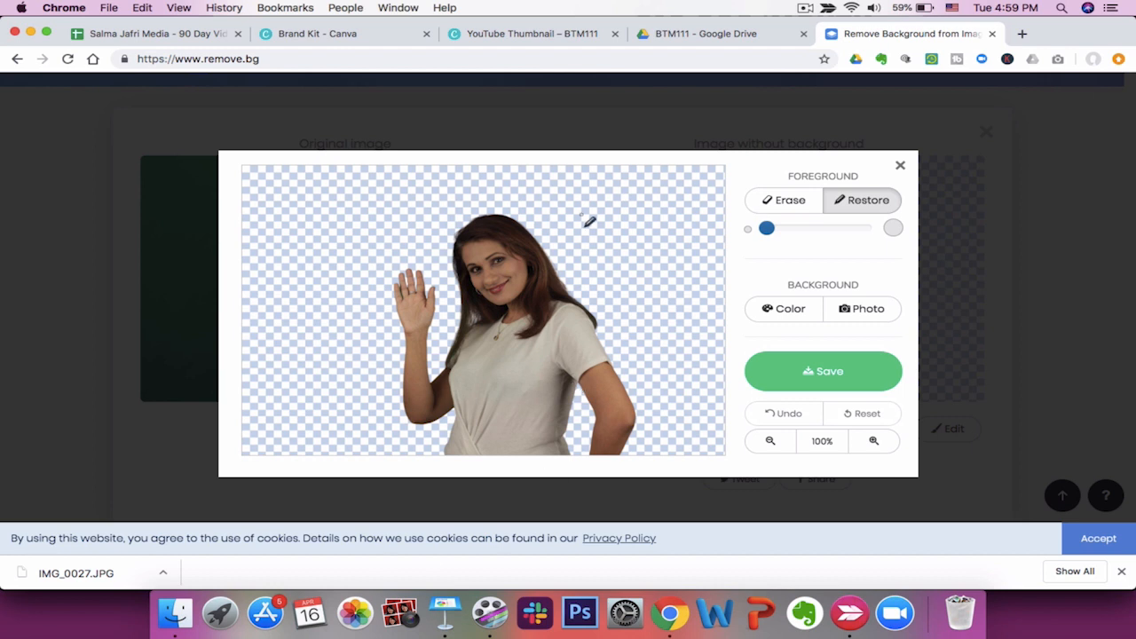
# Zoom the cutout to 180% and save it as IMG_0027-removebg.png in BTM Videos.
pyautogui.click(874, 442)
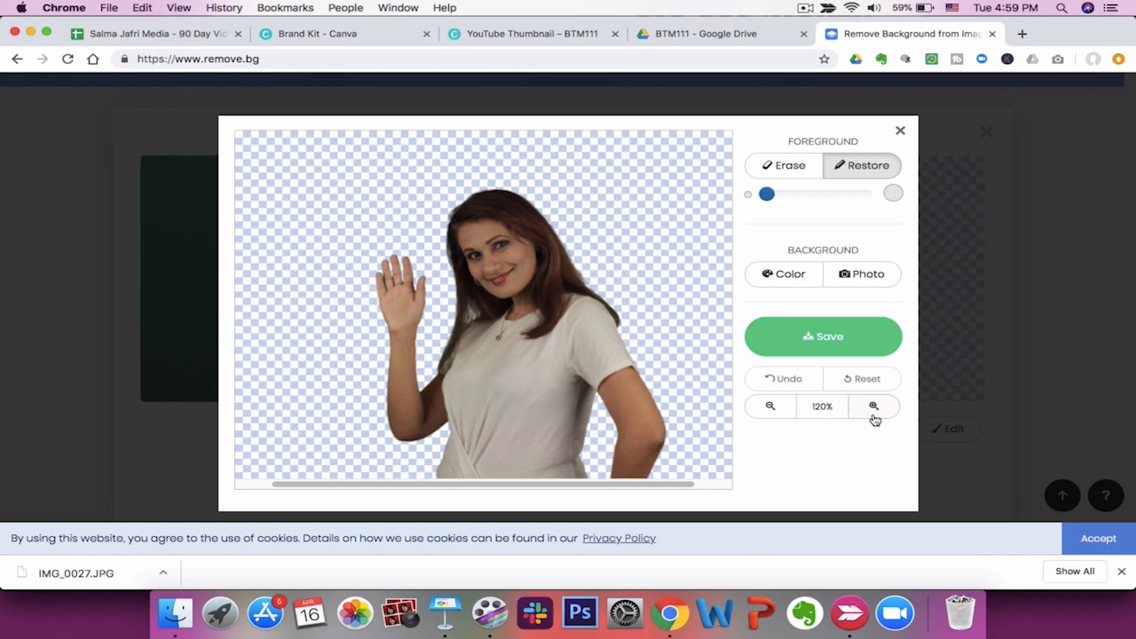
pyautogui.click(875, 413)
pyautogui.click(874, 378)
pyautogui.click(873, 378)
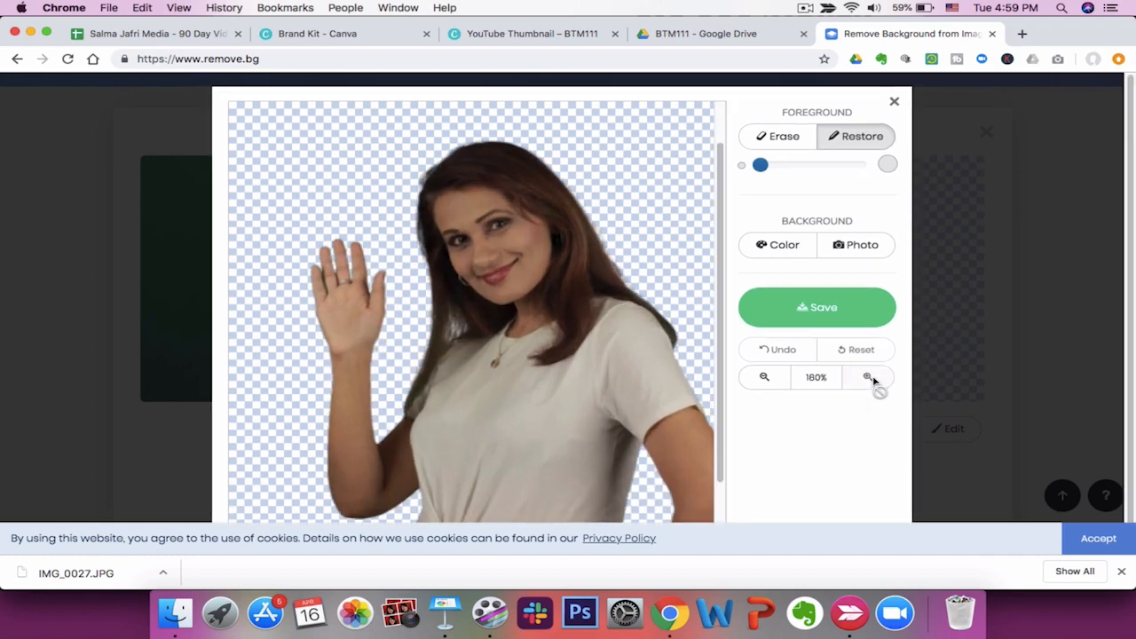
pyautogui.click(813, 308)
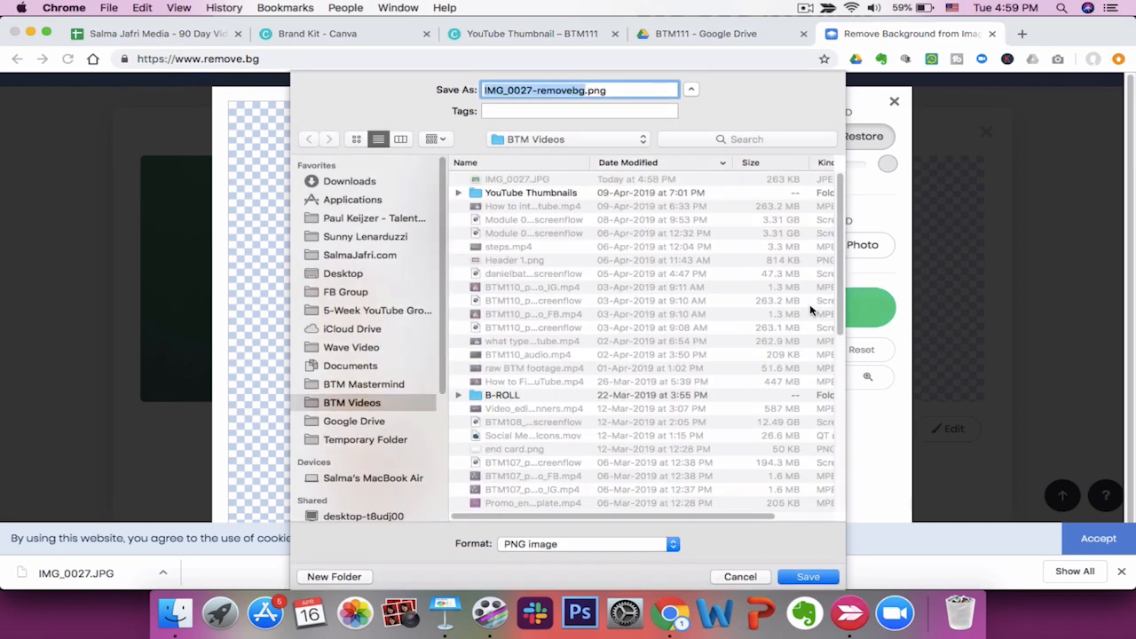
pyautogui.click(815, 578)
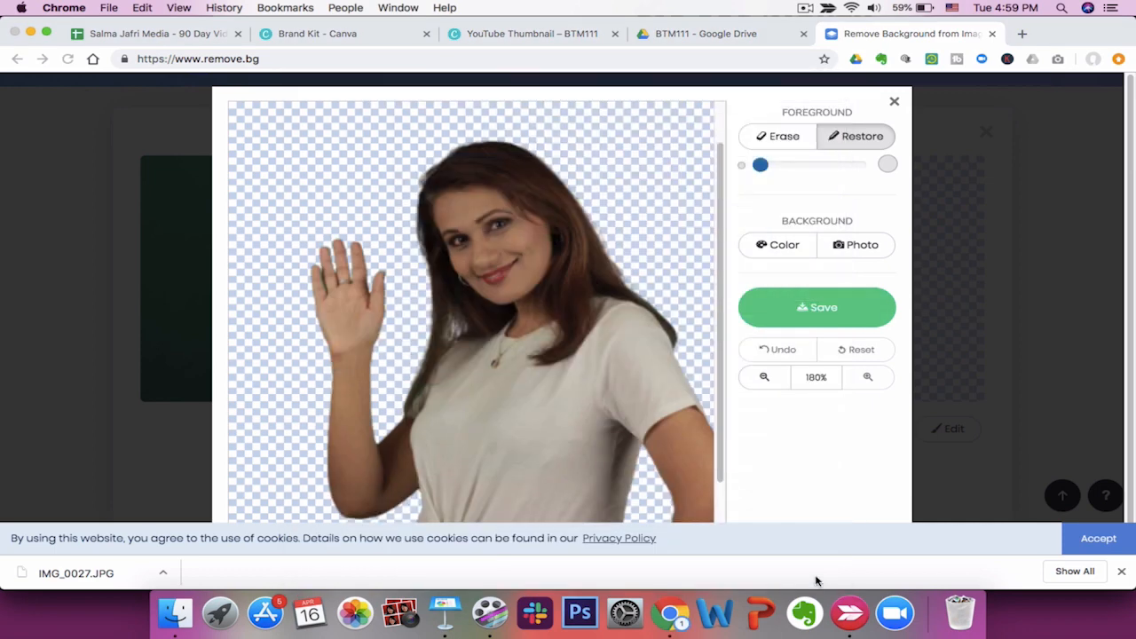
# Close the Drive tab, the cutout editor and the remove.bg tab.
pyautogui.click(710, 34)
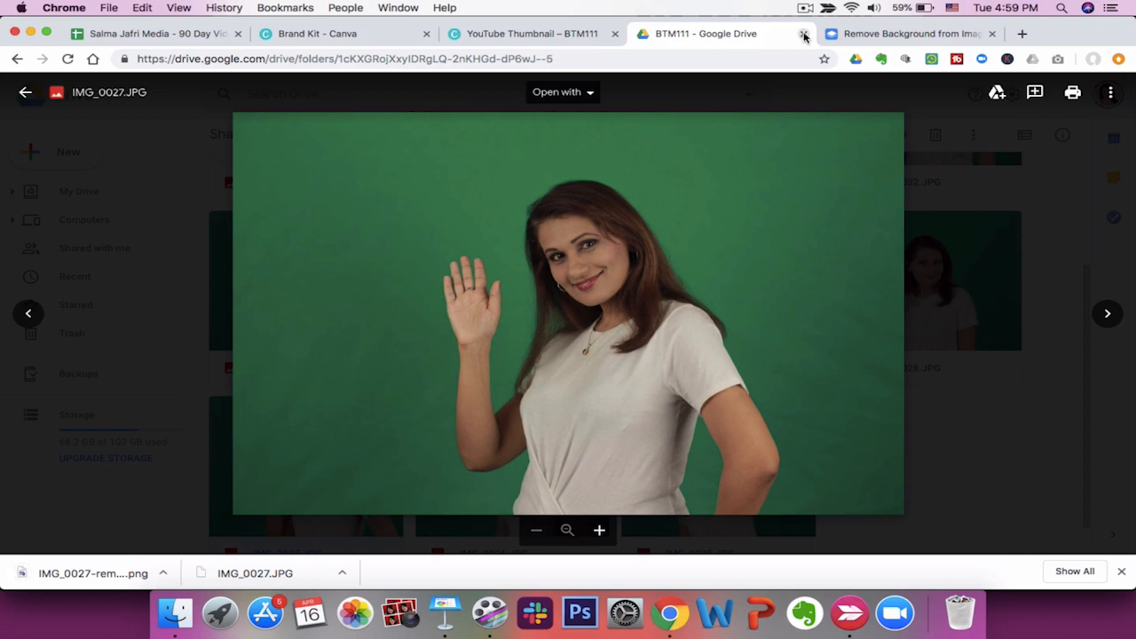
pyautogui.click(803, 33)
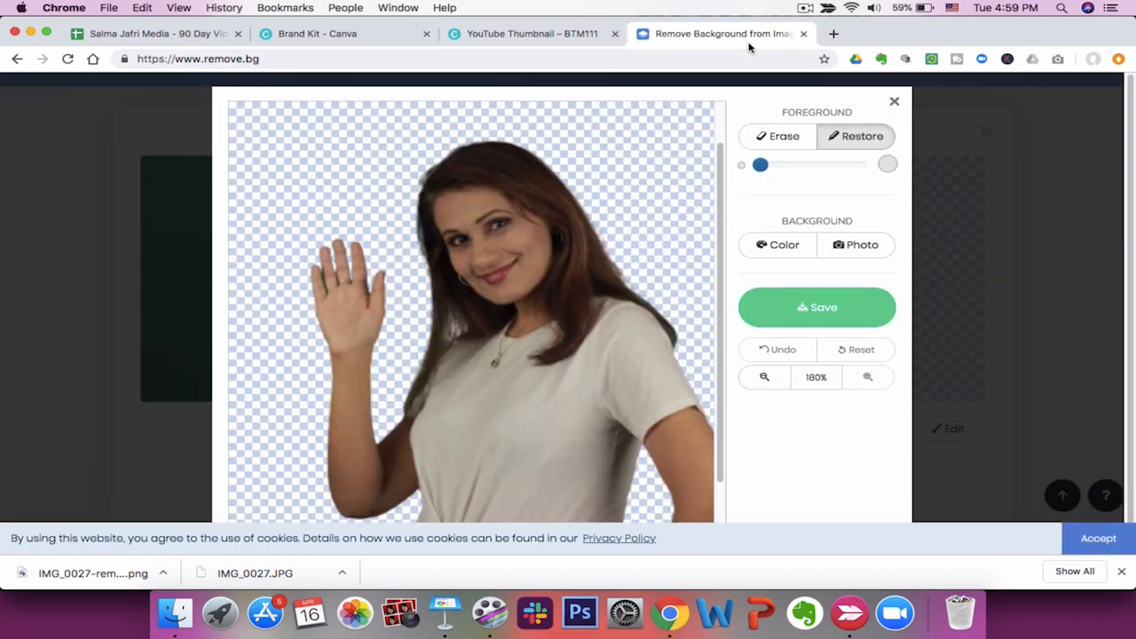
pyautogui.click(894, 102)
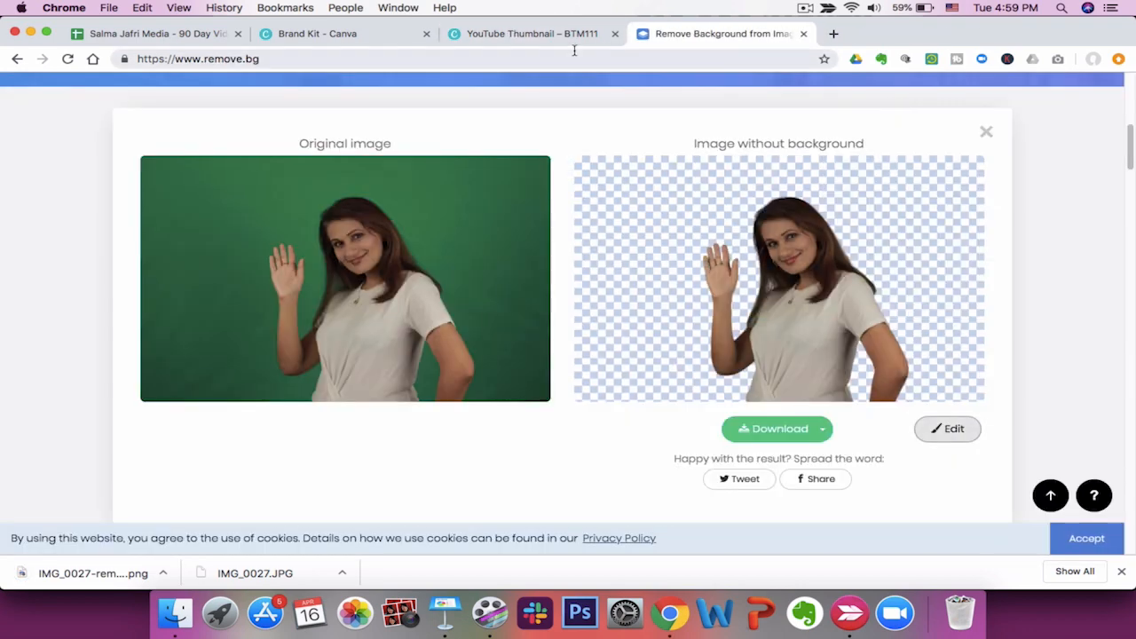
pyautogui.click(805, 33)
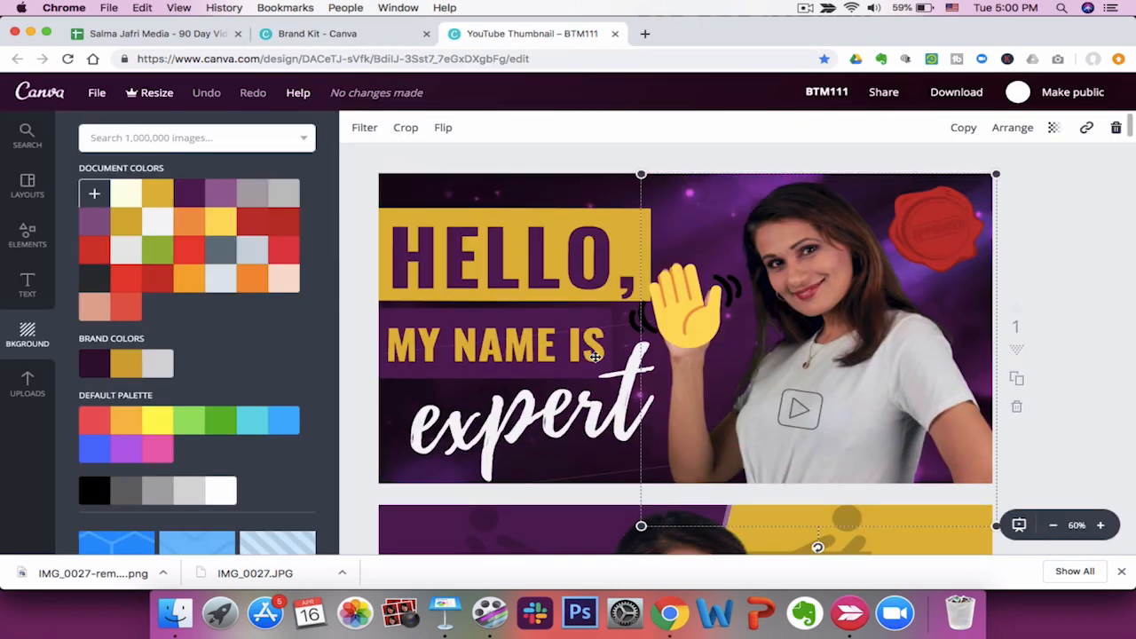
# Duplicate the thumbnail page and delete every element from the first page.
pyautogui.click(1018, 380)
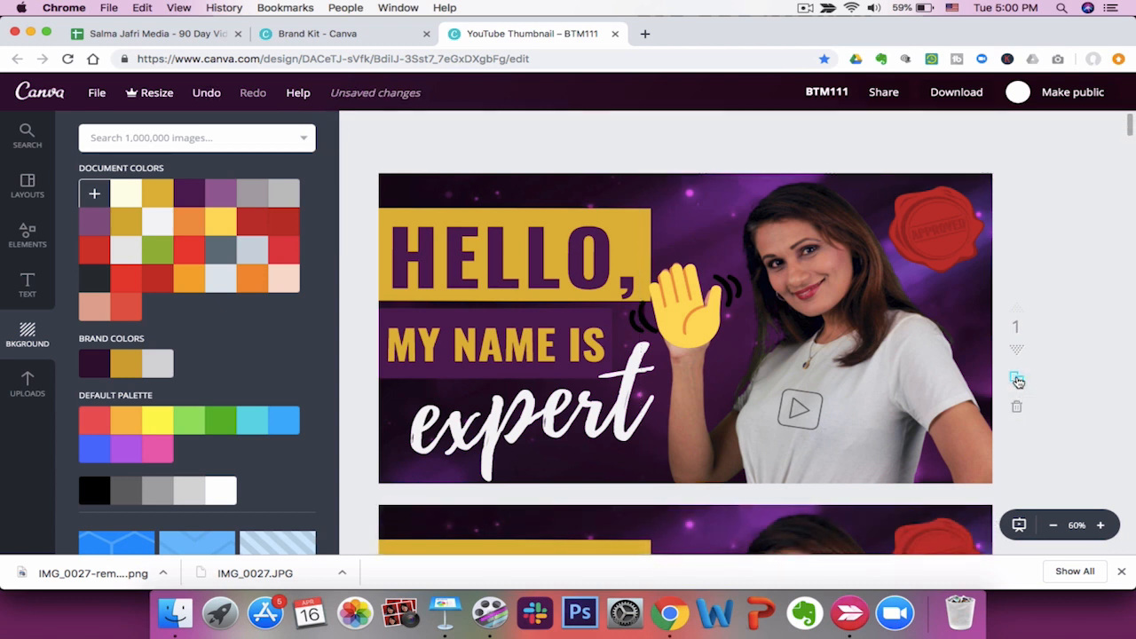
pyautogui.click(901, 363)
pyautogui.press('Delete')
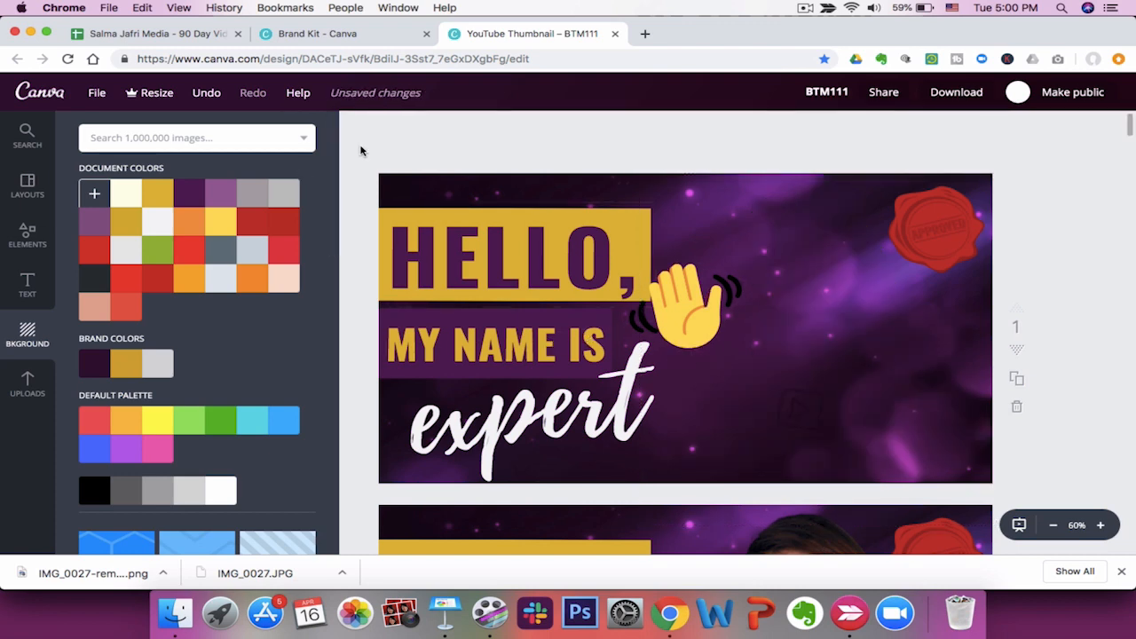
pyautogui.moveTo(358, 146); pyautogui.dragTo(1055, 499)
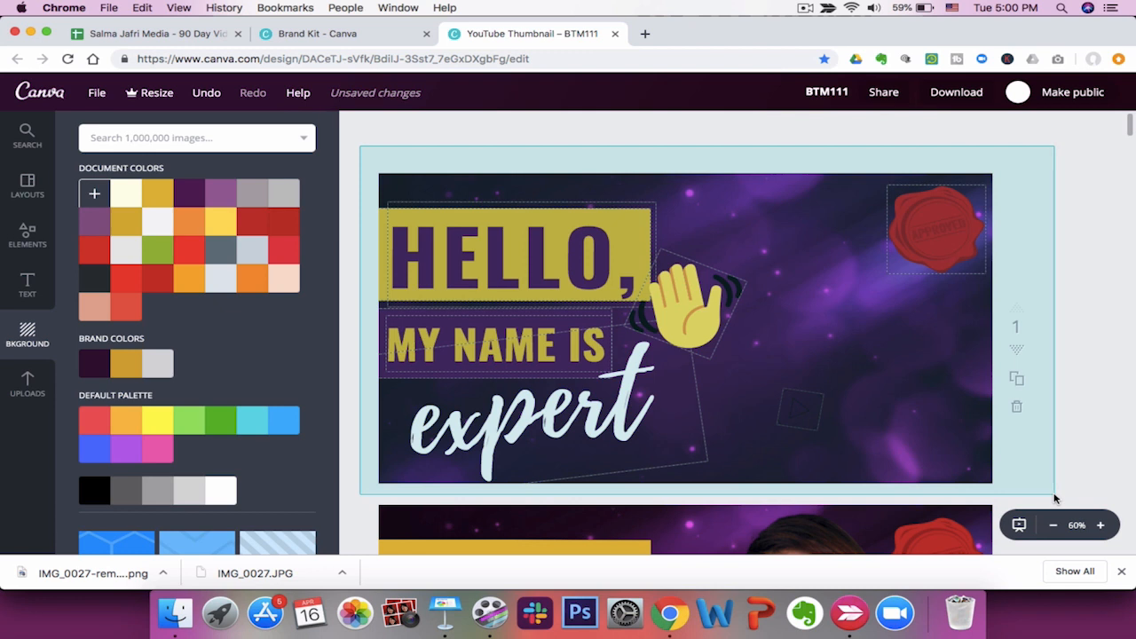
pyautogui.press('Delete')
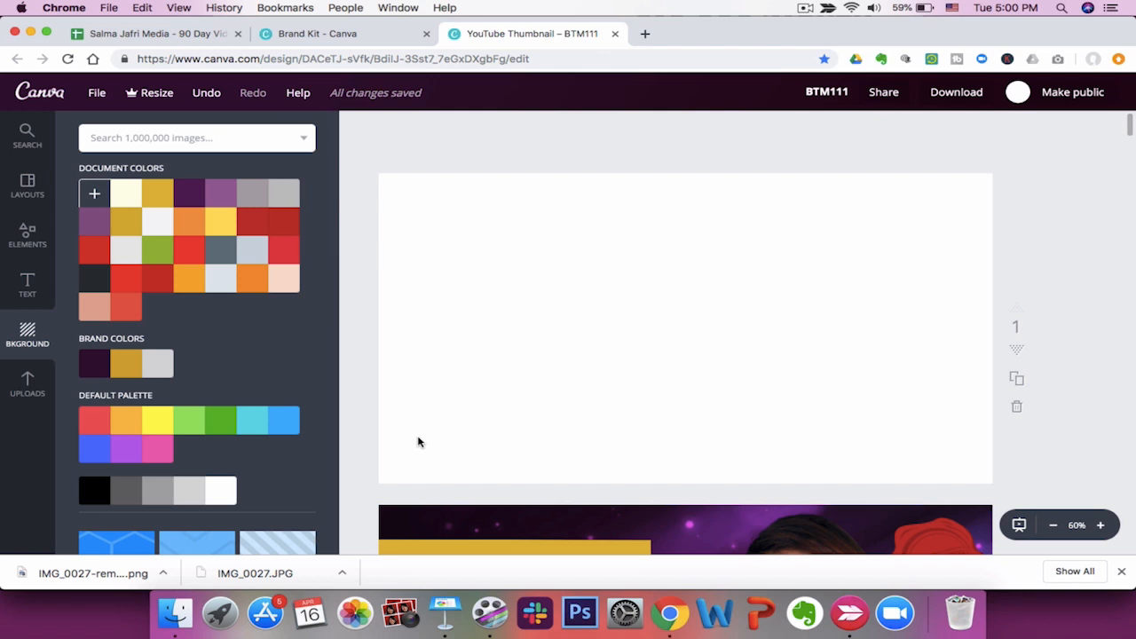
# Set the empty first page's background to the gray document colour.
pyautogui.click(185, 195)
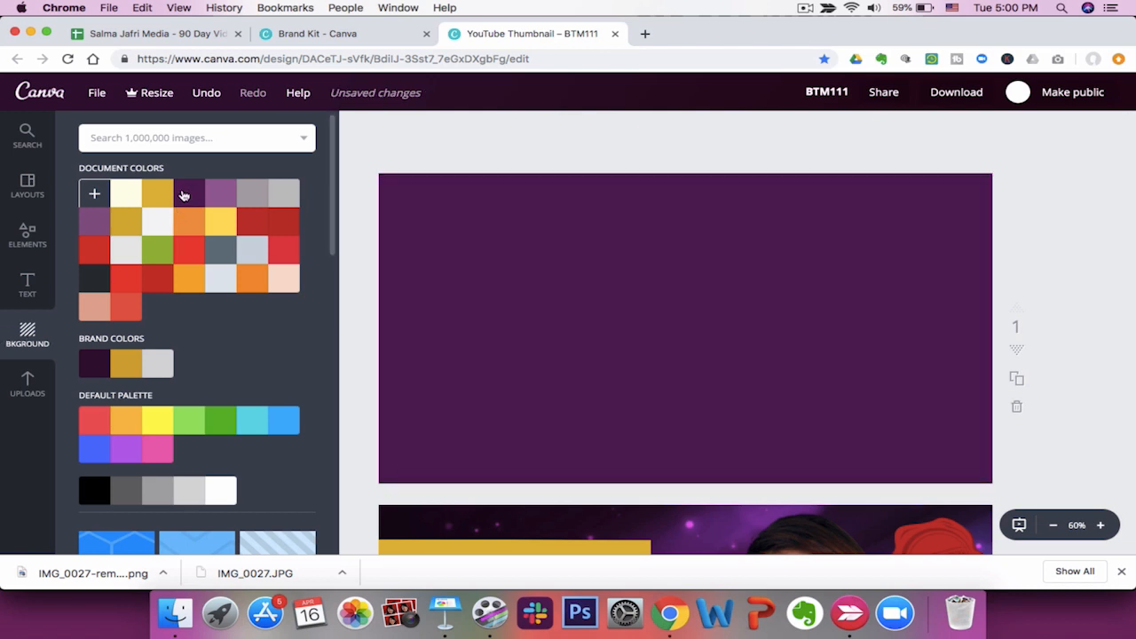
pyautogui.click(289, 218)
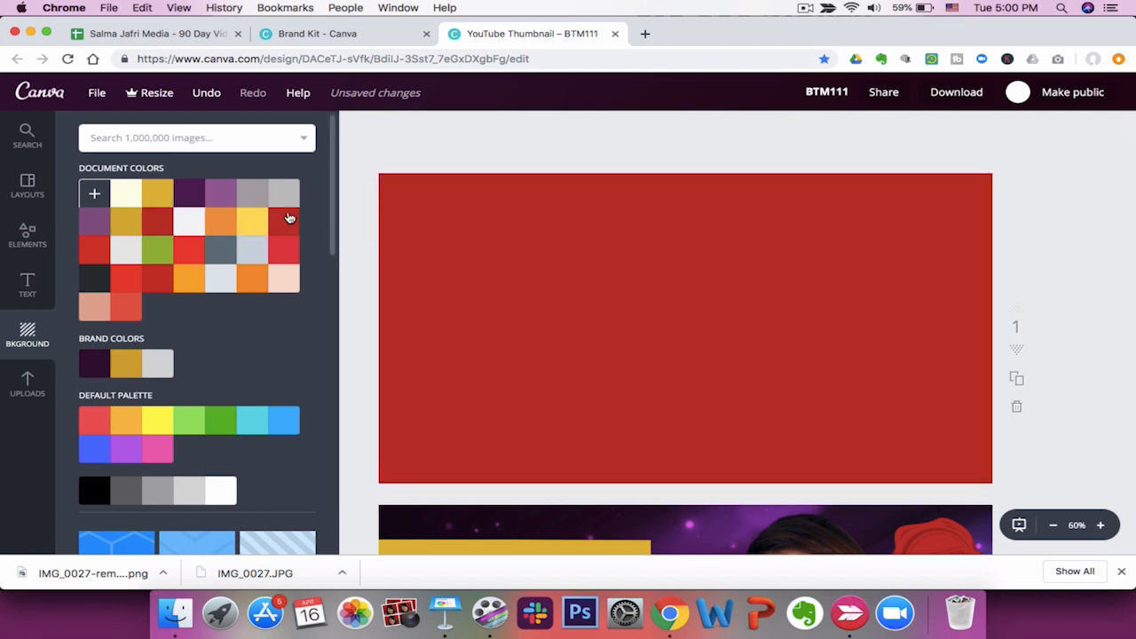
pyautogui.click(255, 222)
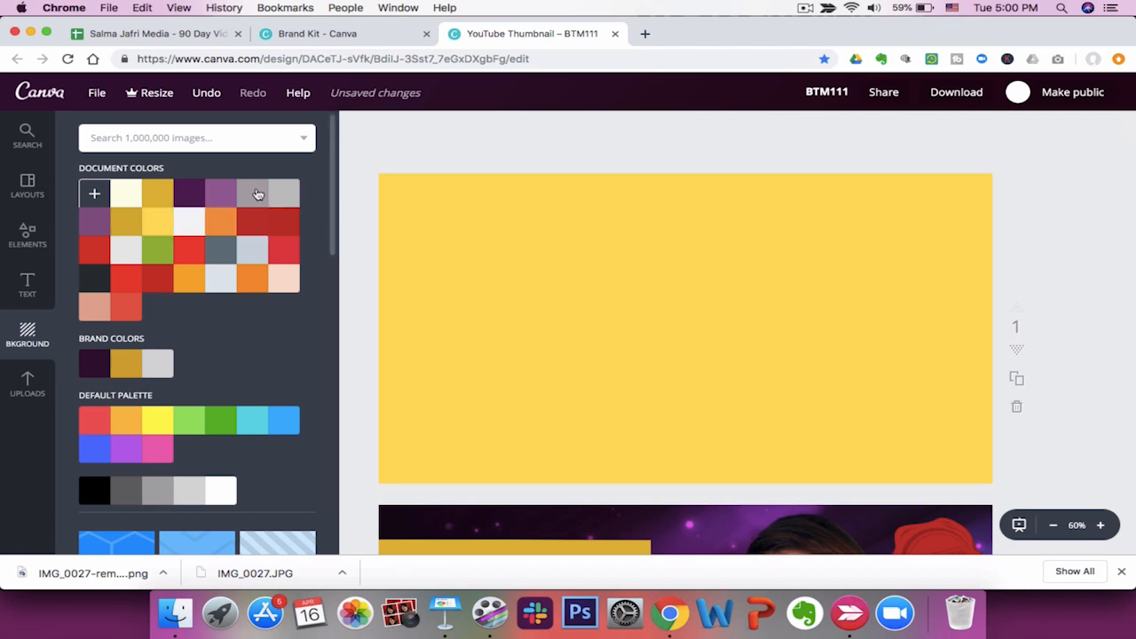
pyautogui.click(254, 192)
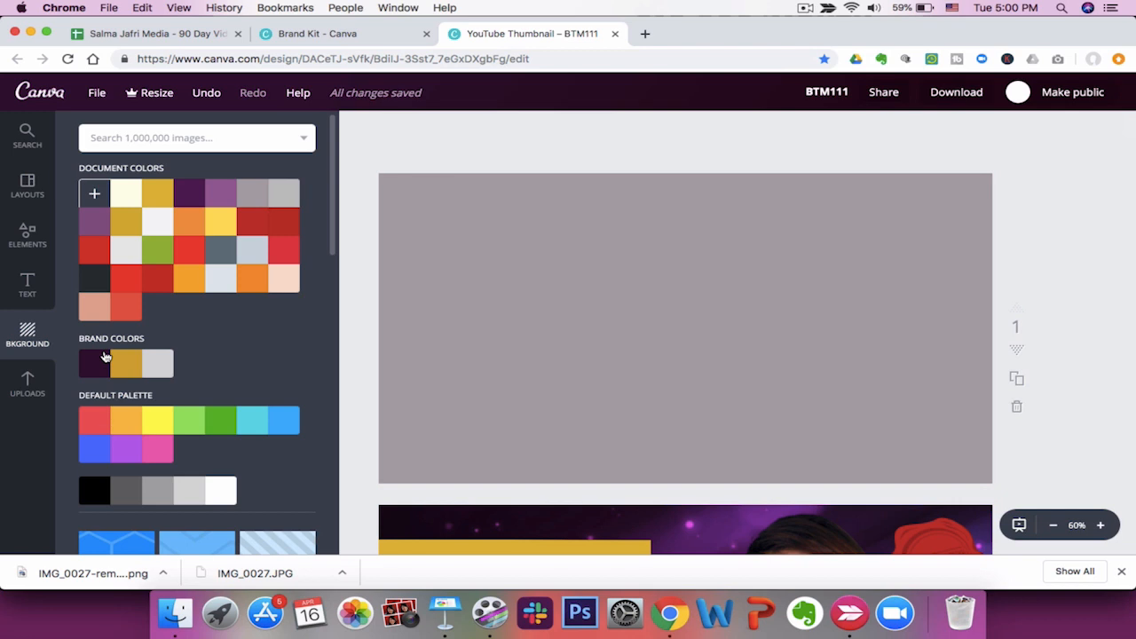
# Add the purple starry background image from uploads and stretch it to fill the first page.
pyautogui.click(27, 383)
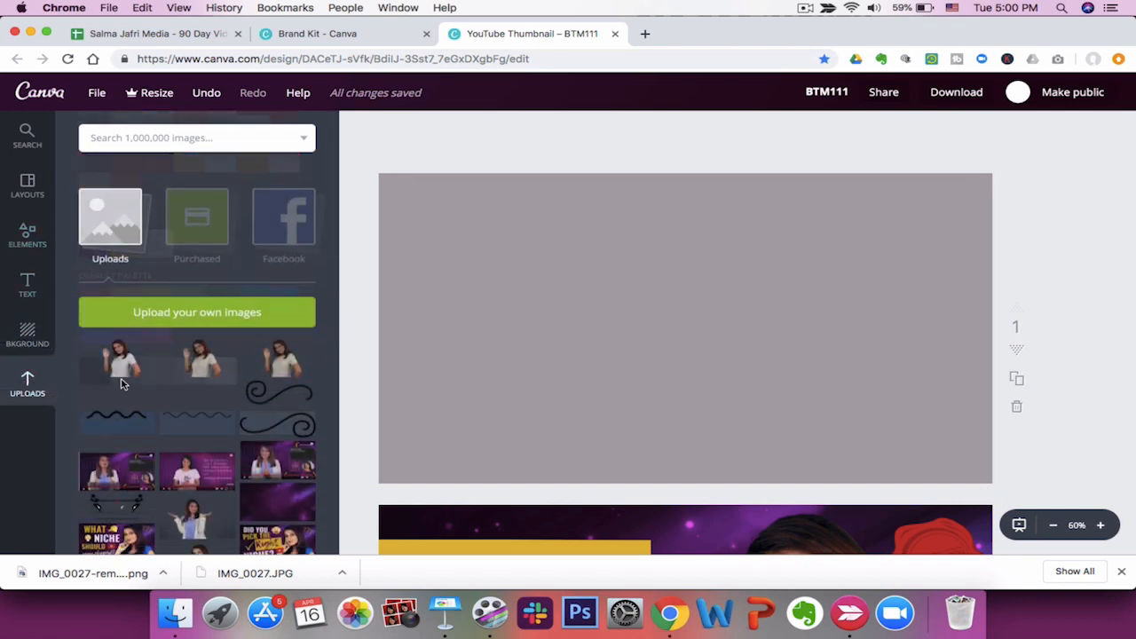
pyautogui.scroll(-5, 194, 391)
pyautogui.click(277, 257)
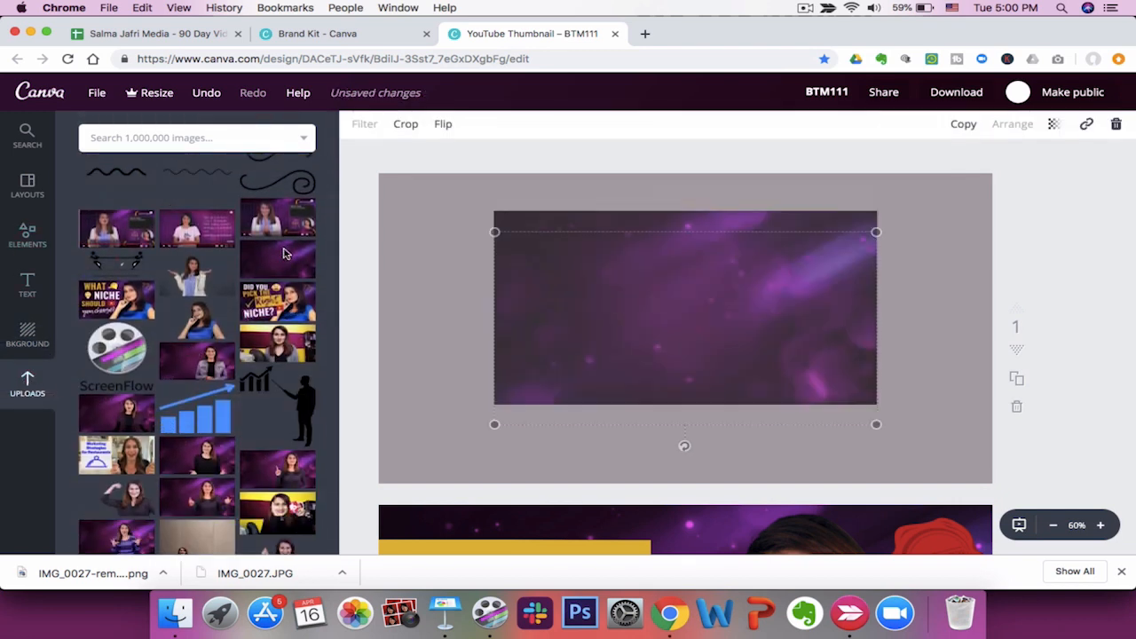
pyautogui.moveTo(495, 233); pyautogui.dragTo(376, 172)
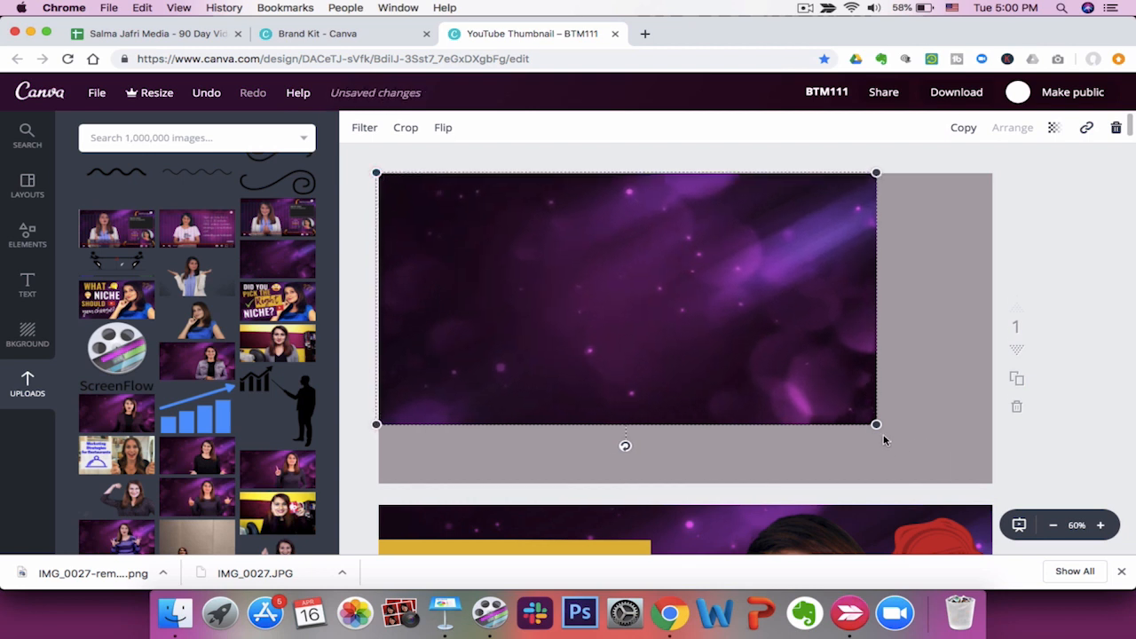
pyautogui.moveTo(876, 424); pyautogui.dragTo(996, 484)
# Add the waving background-removed photo from uploads, enlarge it and move it toward the page's right side.
pyautogui.click(25, 381)
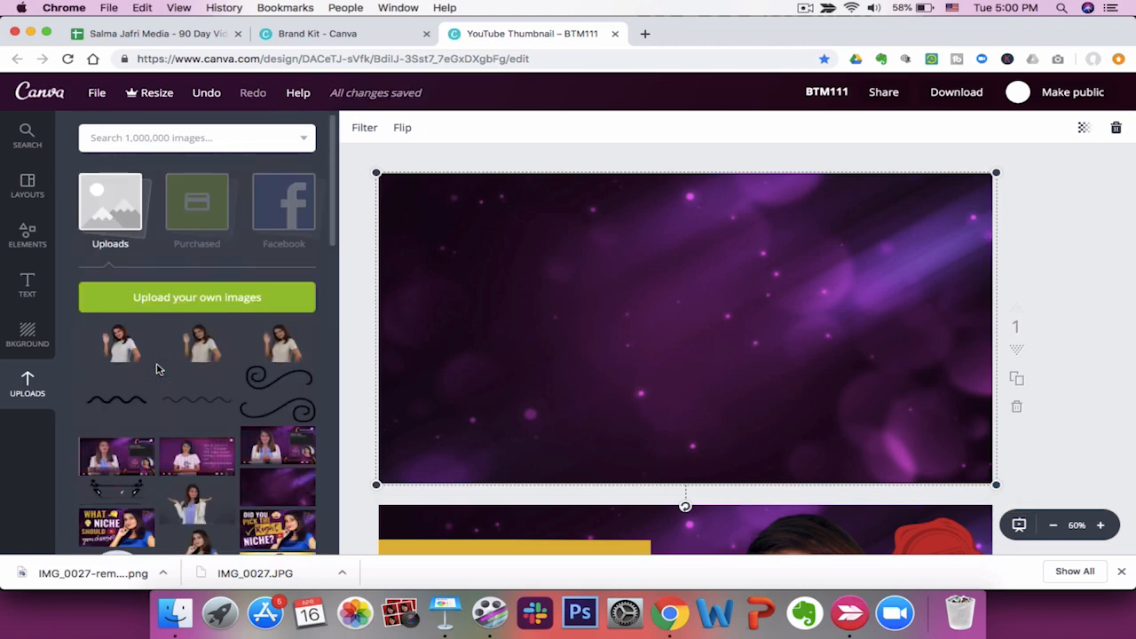
pyautogui.click(120, 345)
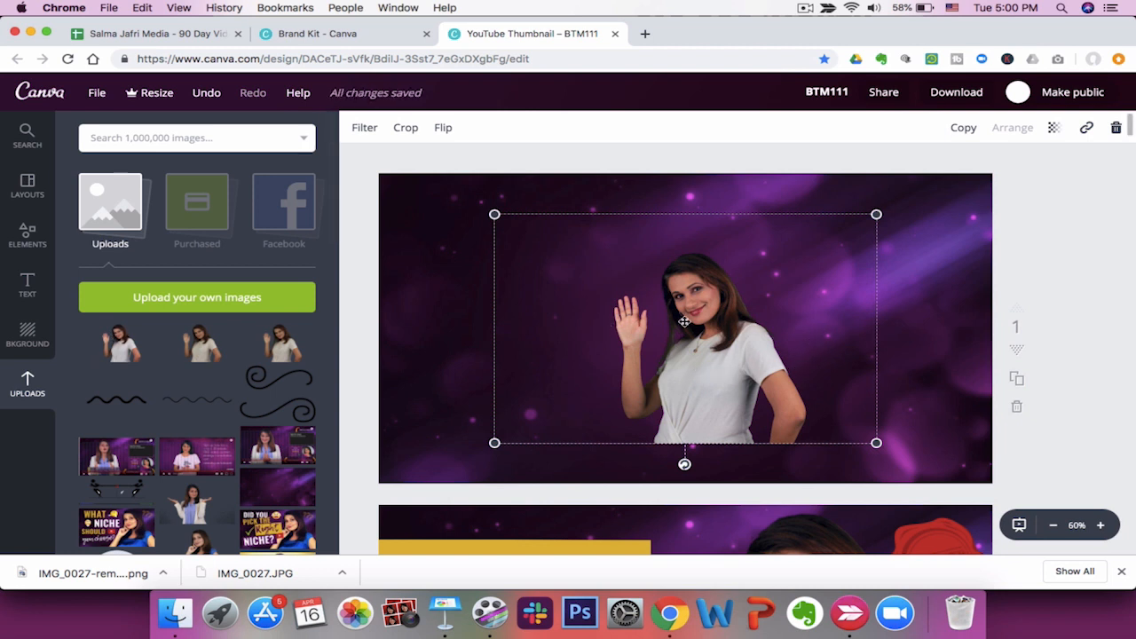
pyautogui.moveTo(877, 214); pyautogui.dragTo(1028, 160)
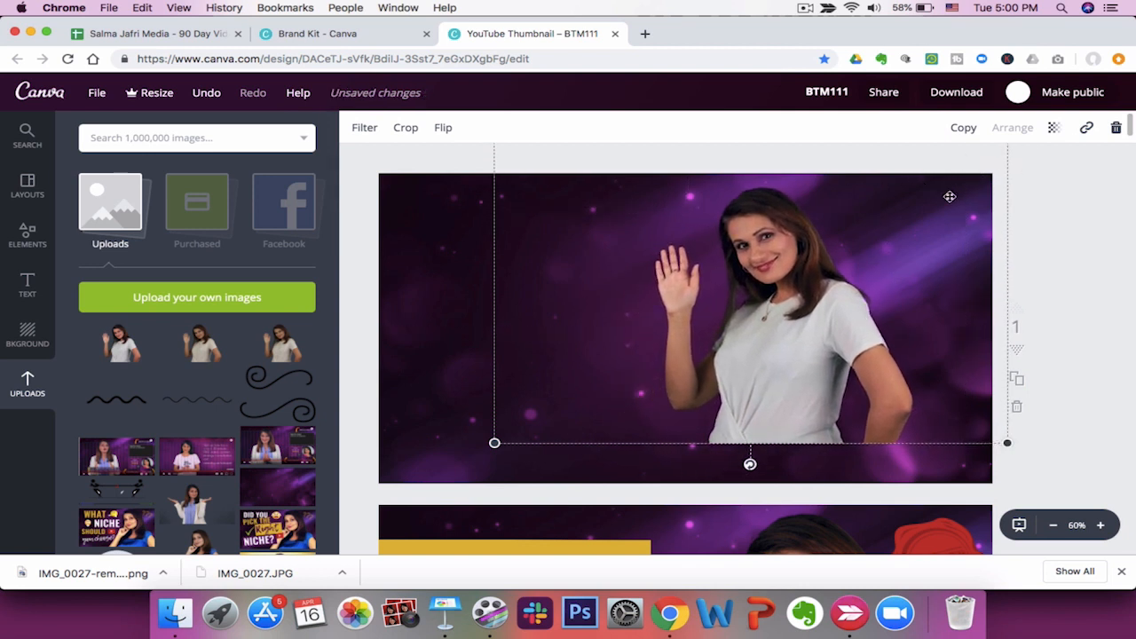
pyautogui.moveTo(496, 443); pyautogui.dragTo(414, 491)
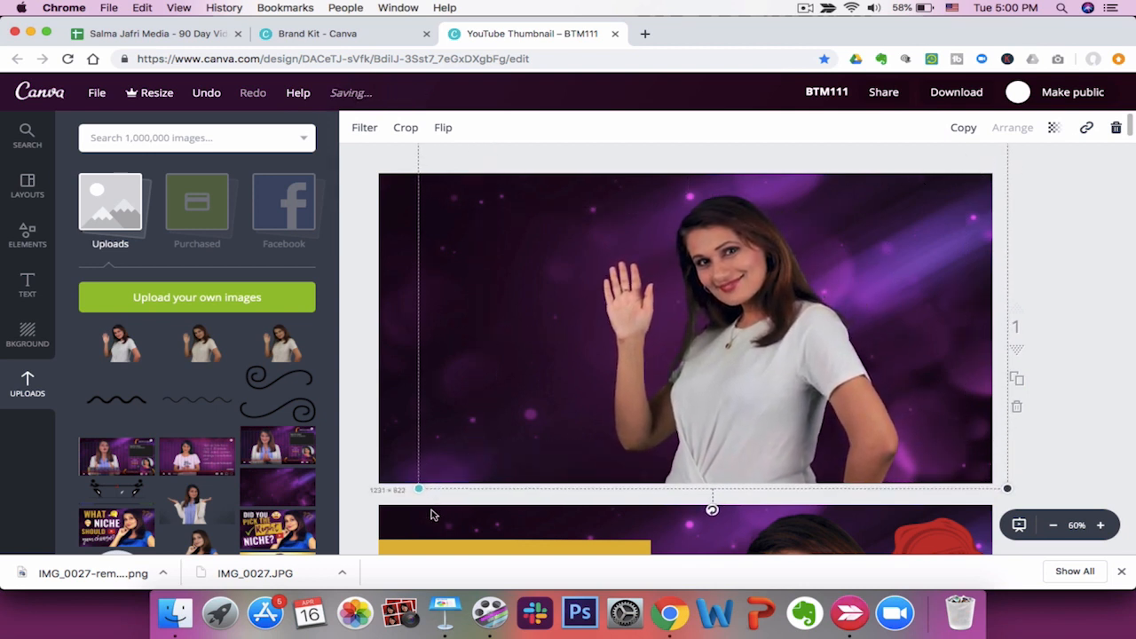
pyautogui.moveTo(731, 358); pyautogui.dragTo(835, 357)
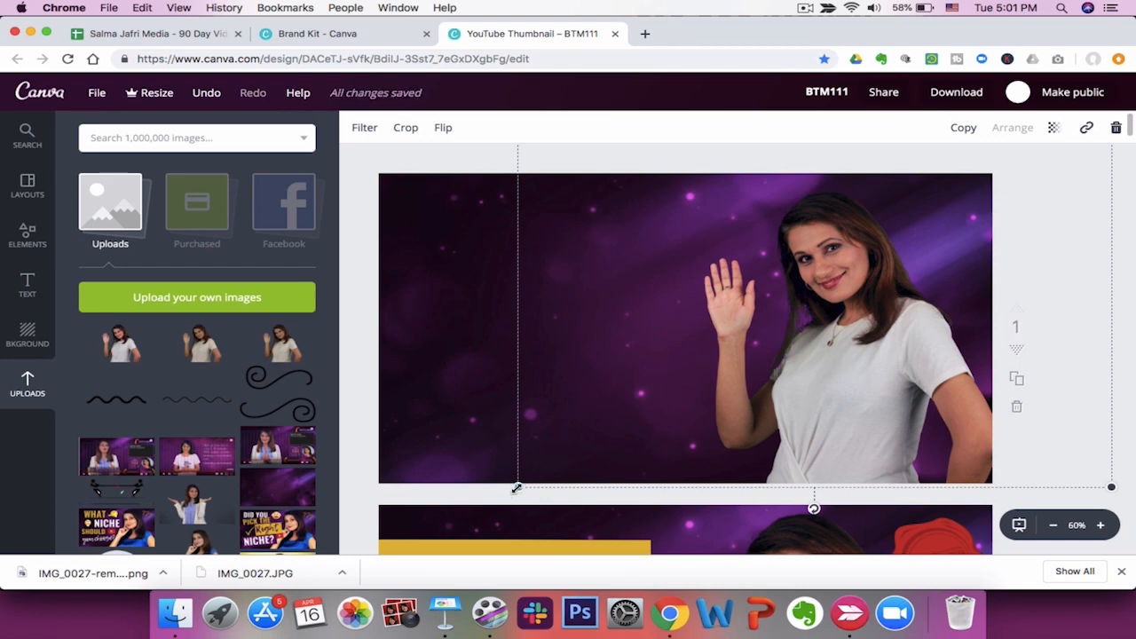
pyautogui.moveTo(517, 488); pyautogui.dragTo(492, 510)
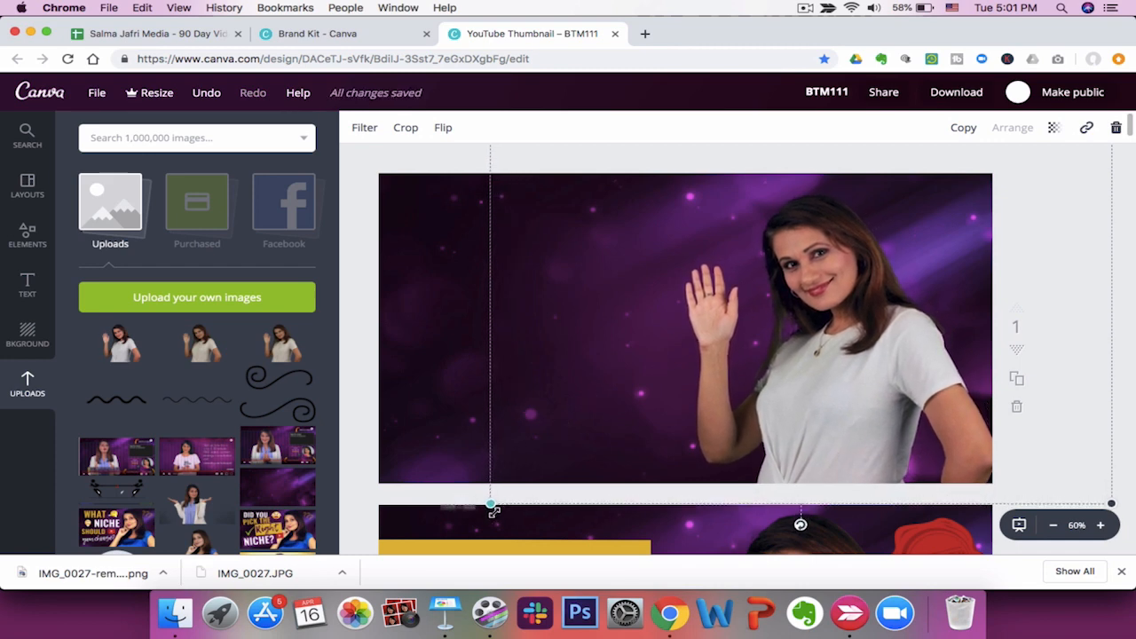
pyautogui.click(427, 160)
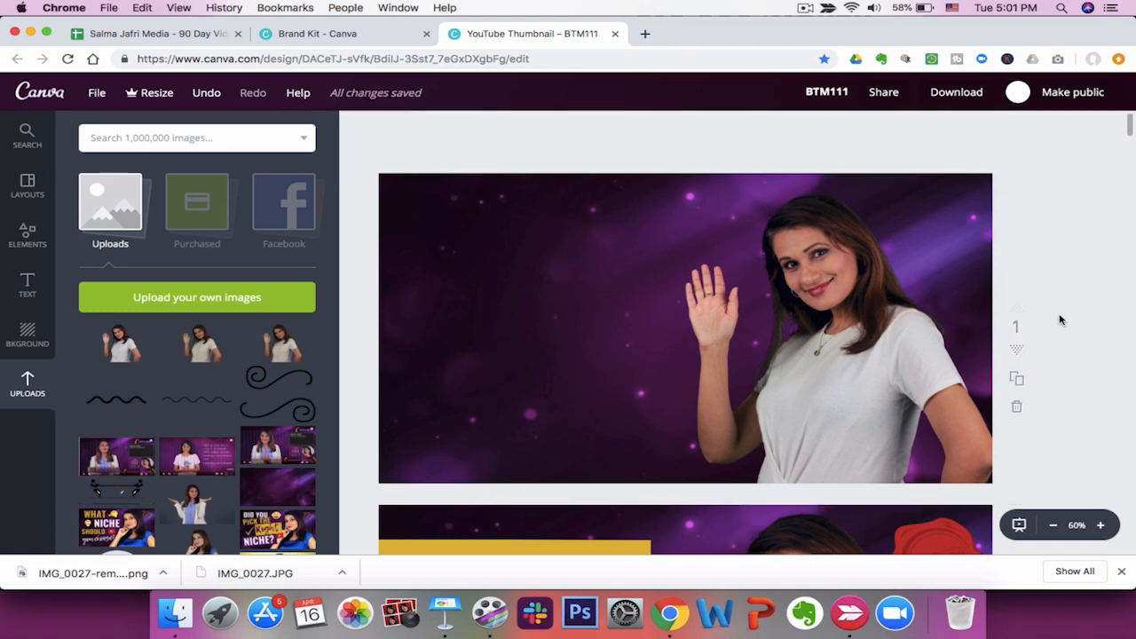
# Enlarge the cutout photo further and nudge it so it fills the right side of the page.
pyautogui.scroll(-2, 1061, 319)
pyautogui.scroll(1, 1060, 319)
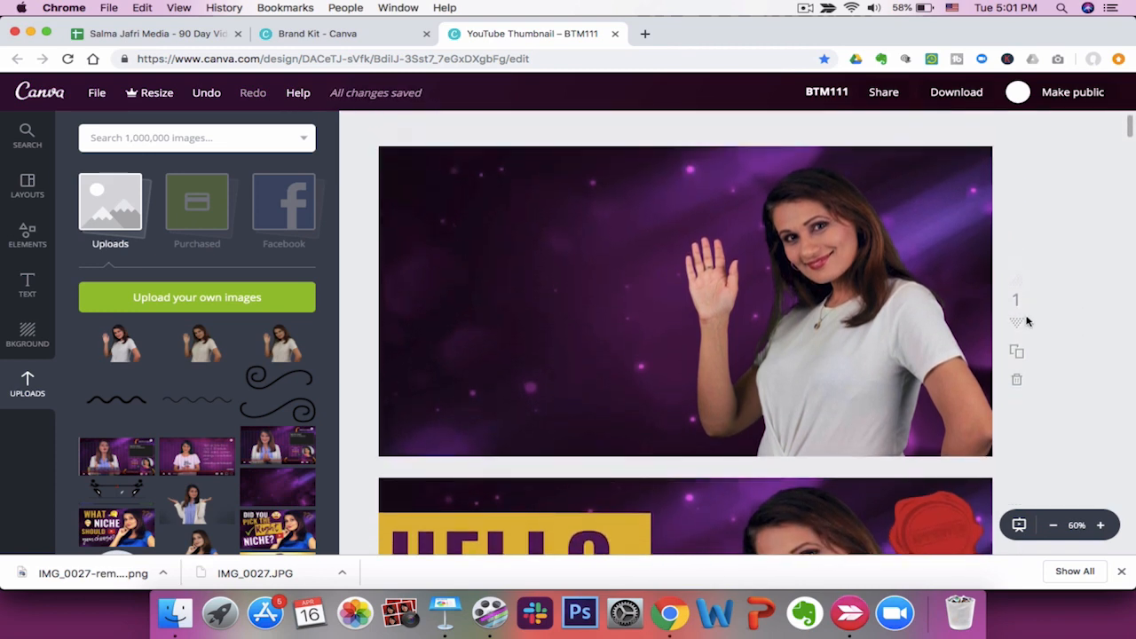
pyautogui.click(811, 342)
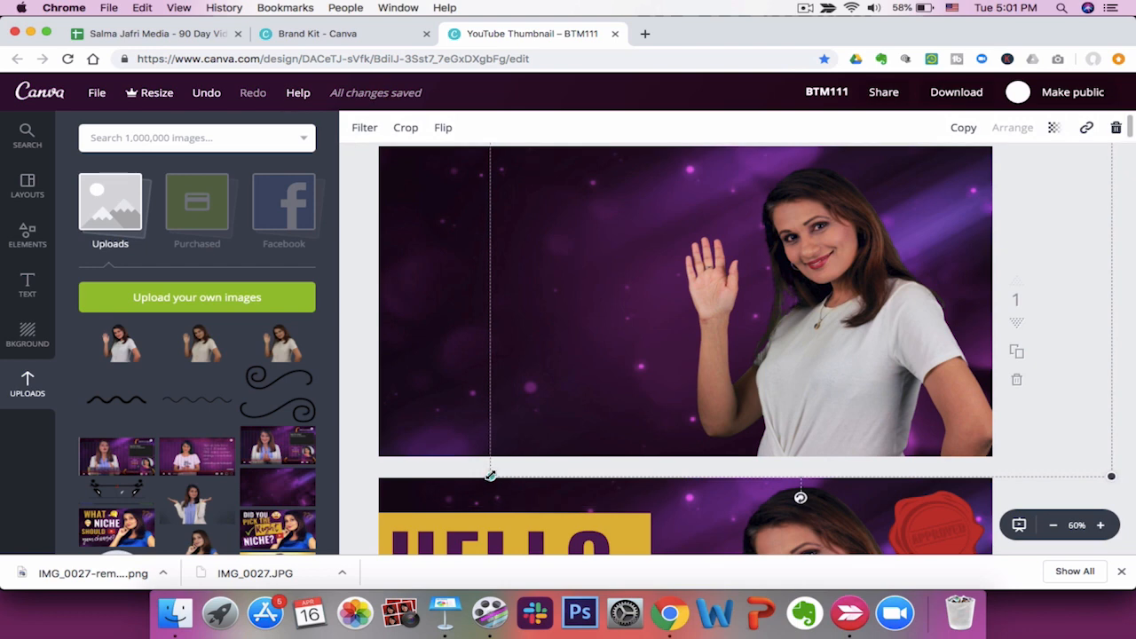
pyautogui.moveTo(491, 476); pyautogui.dragTo(443, 505)
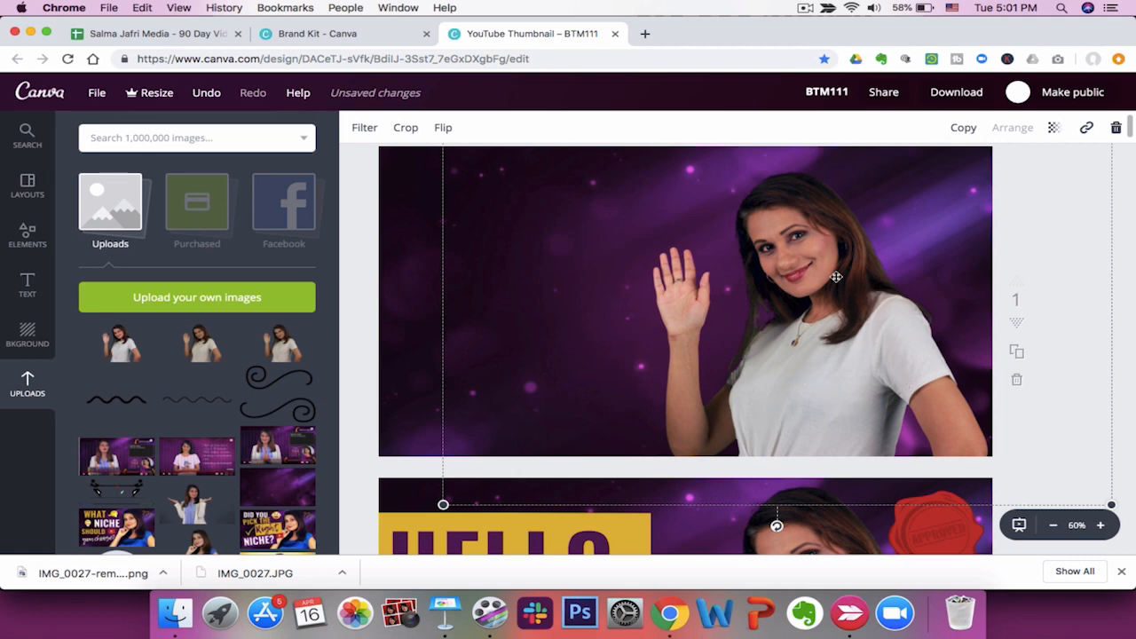
pyautogui.moveTo(837, 277); pyautogui.dragTo(844, 273)
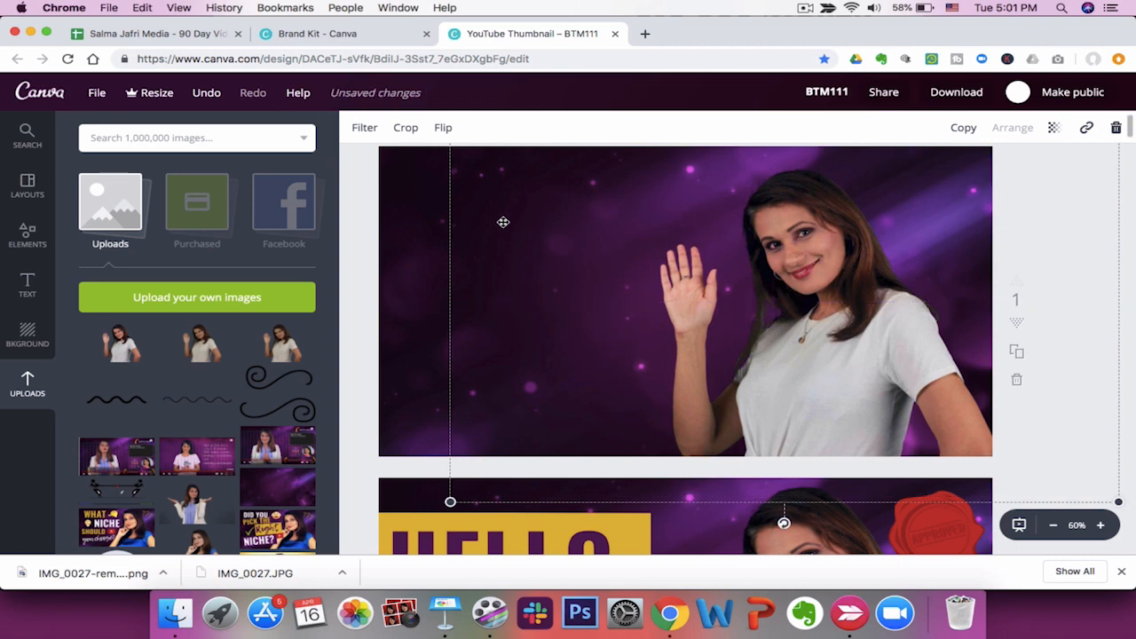
pyautogui.click(364, 221)
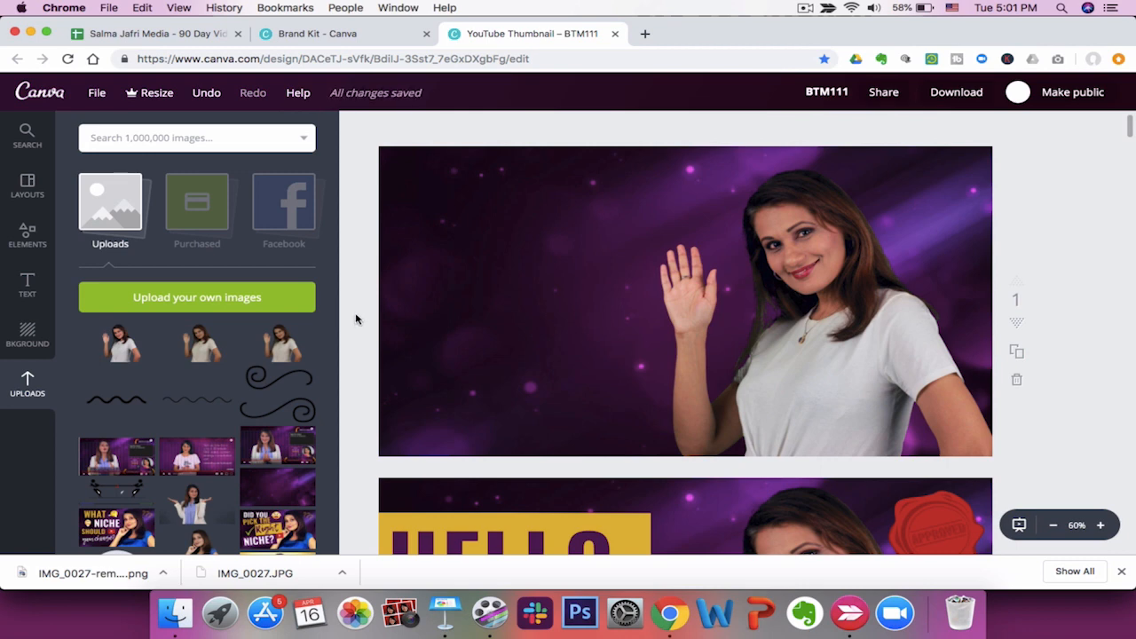
# Check the planned thumbnail text in the video content plan spreadsheet.
pyautogui.scroll(-5, 356, 320)
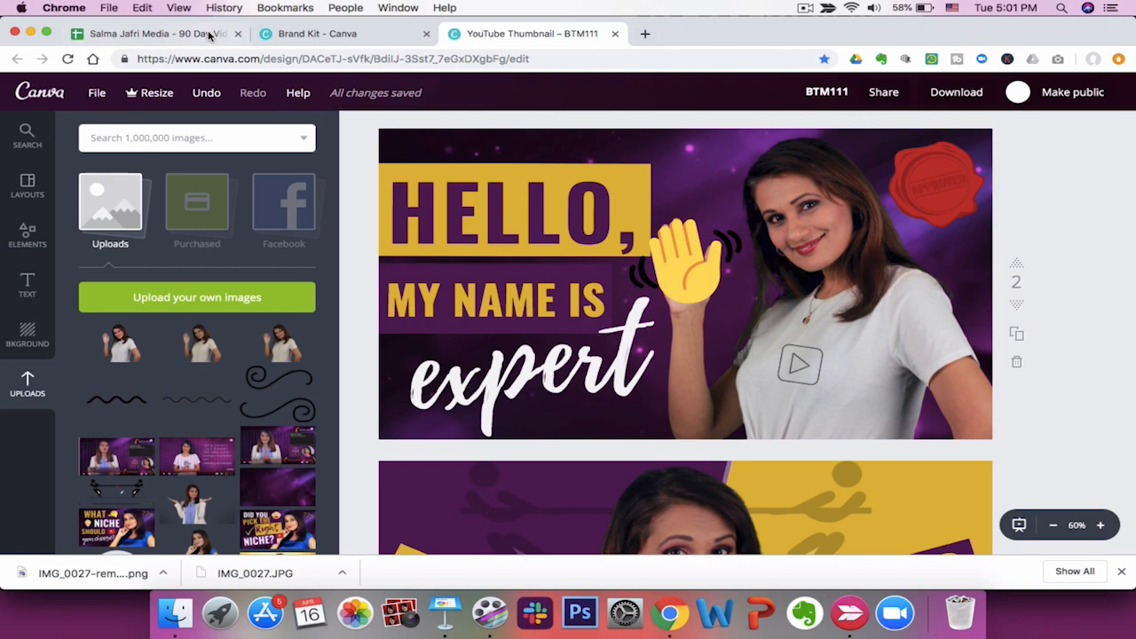
pyautogui.click(161, 35)
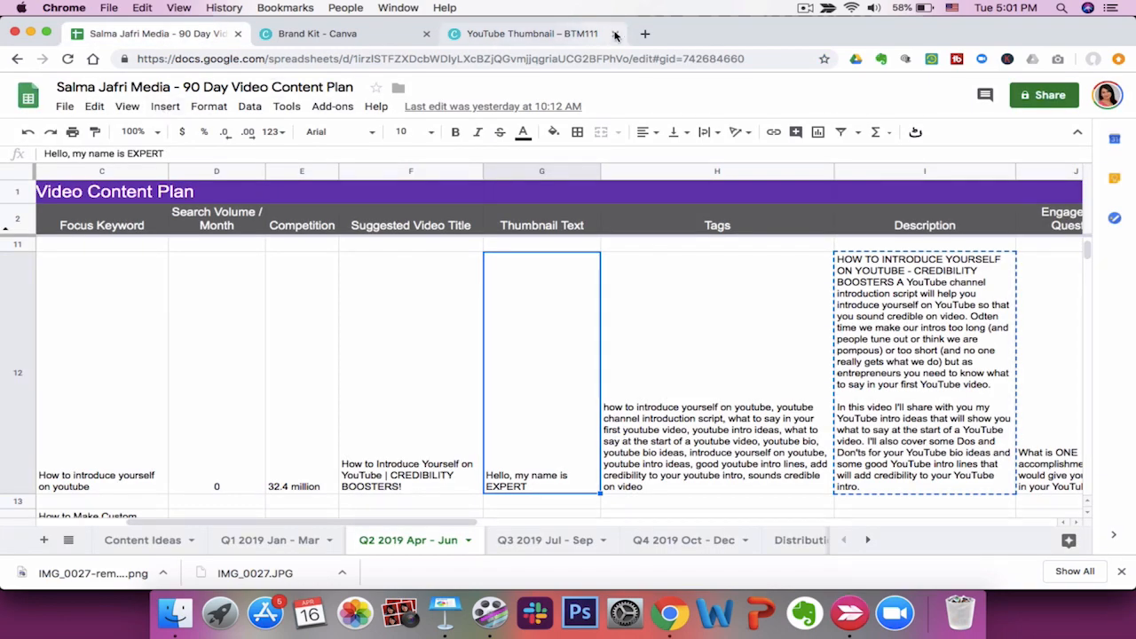
pyautogui.click(646, 34)
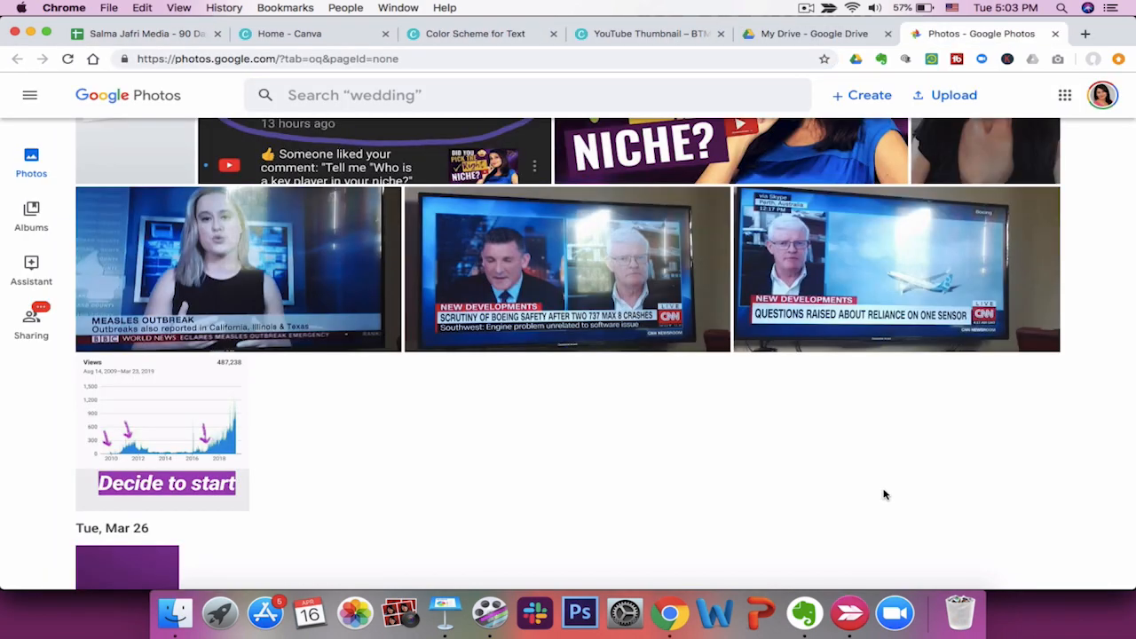
pyautogui.scroll(4, 562, 431)
pyautogui.scroll(-5, 562, 431)
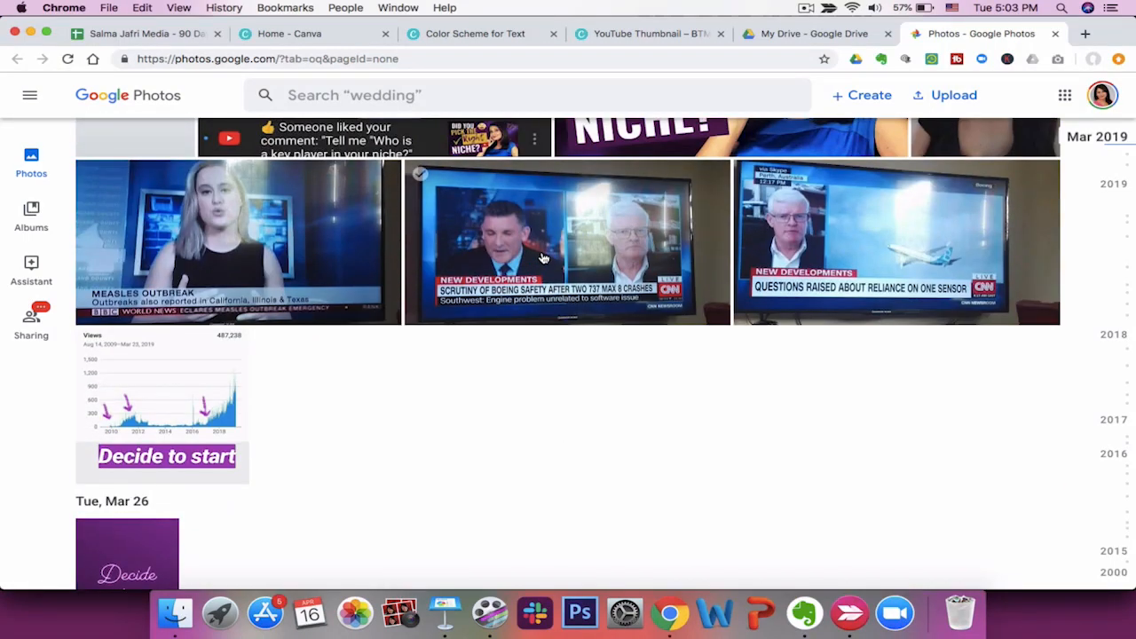
pyautogui.click(653, 222)
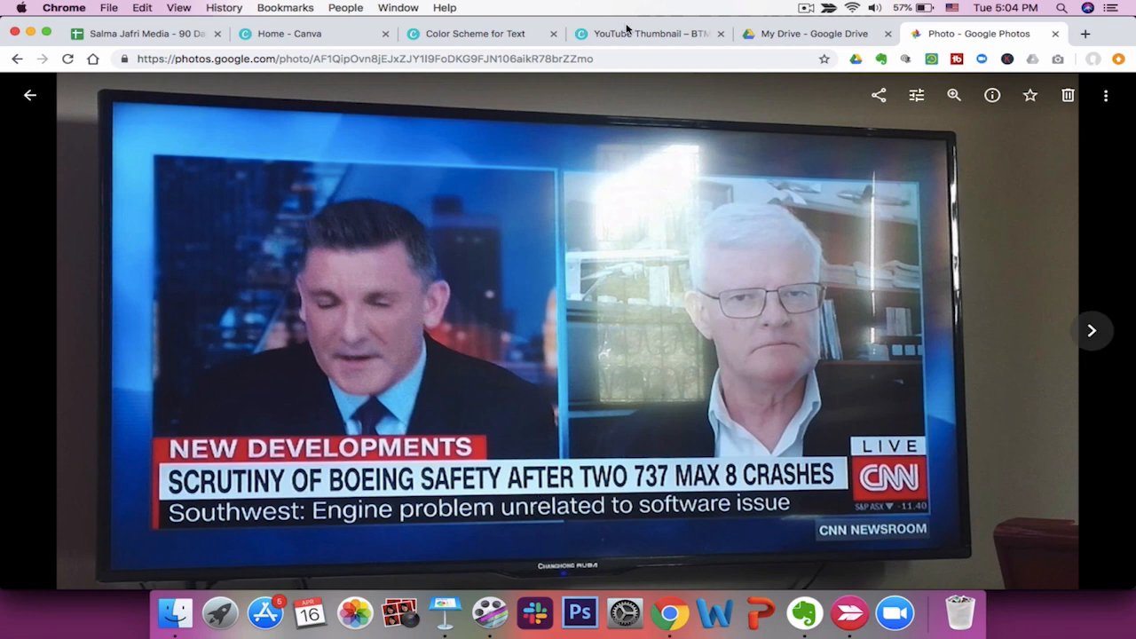
# Review the text colour scheme design and compare the new first page with the original thumbnail on page 2.
pyautogui.click(460, 35)
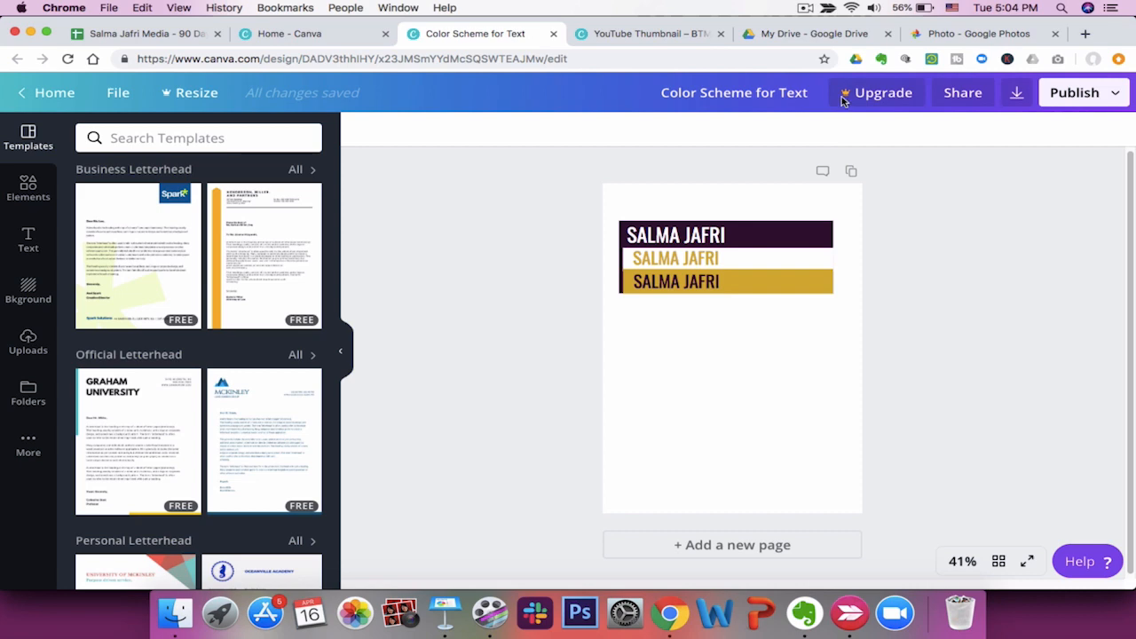
pyautogui.click(648, 34)
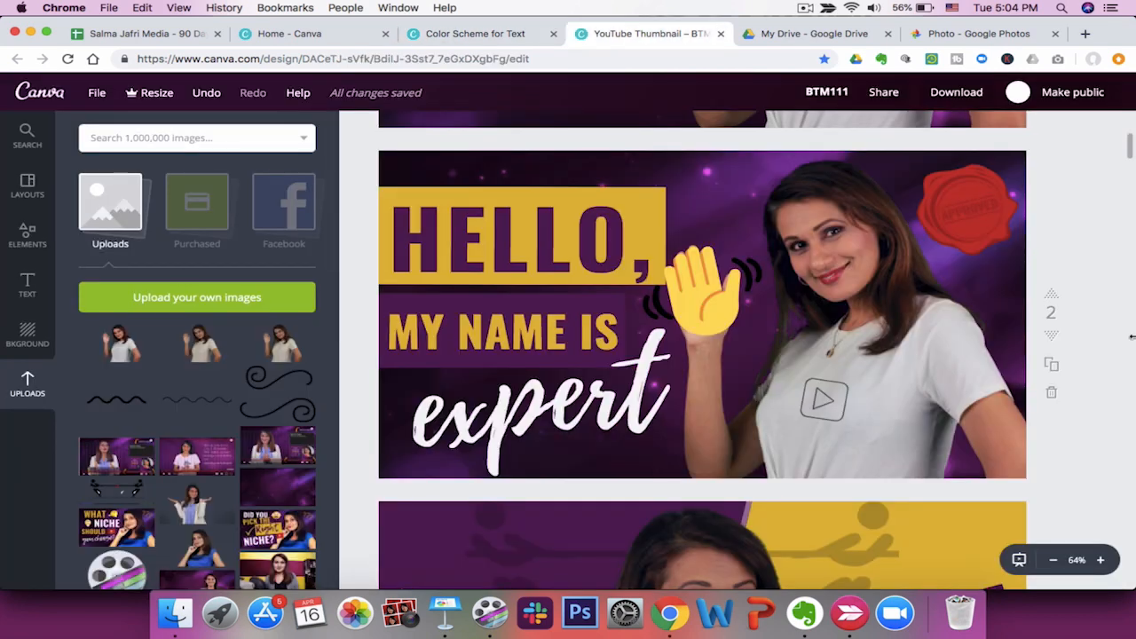
pyautogui.scroll(5, 1098, 302)
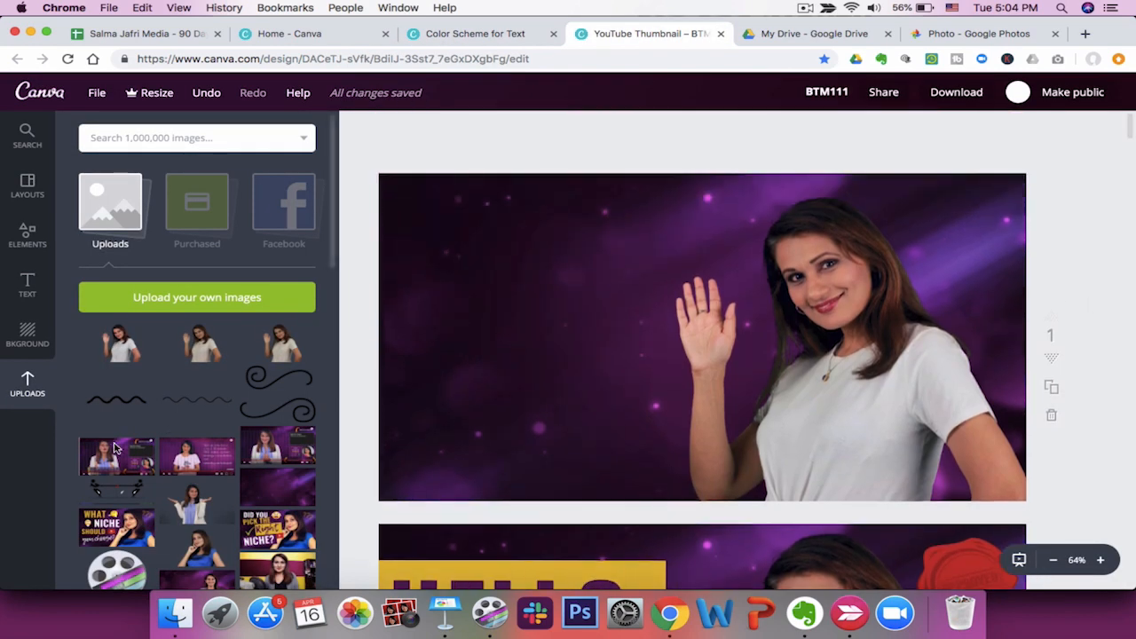
pyautogui.scroll(-3, 568, 400)
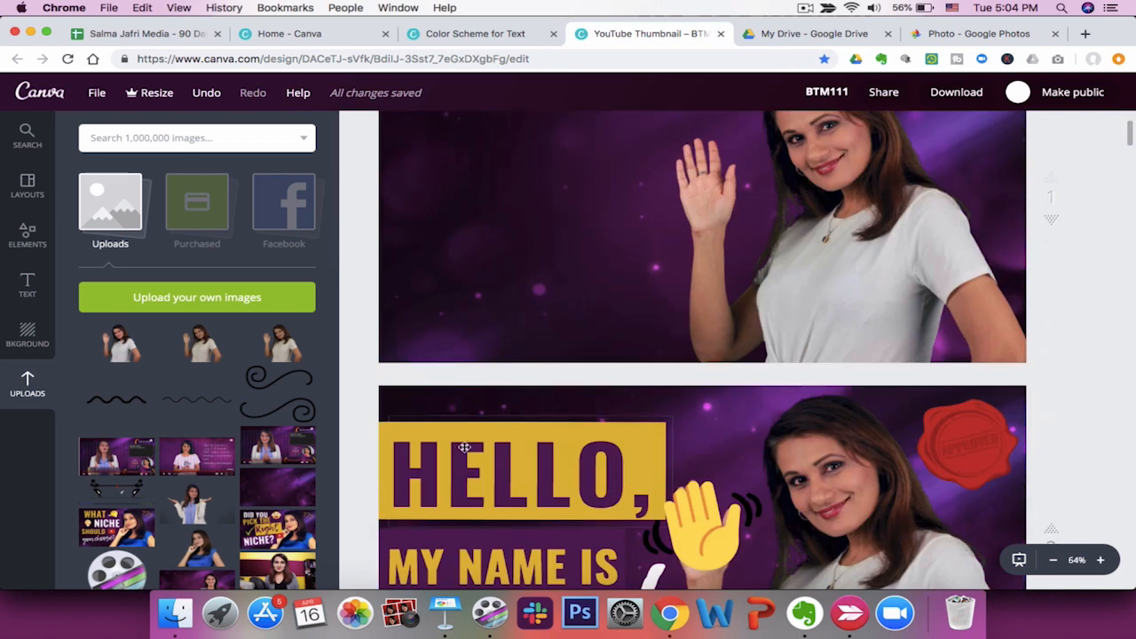
pyautogui.scroll(-2, 435, 497)
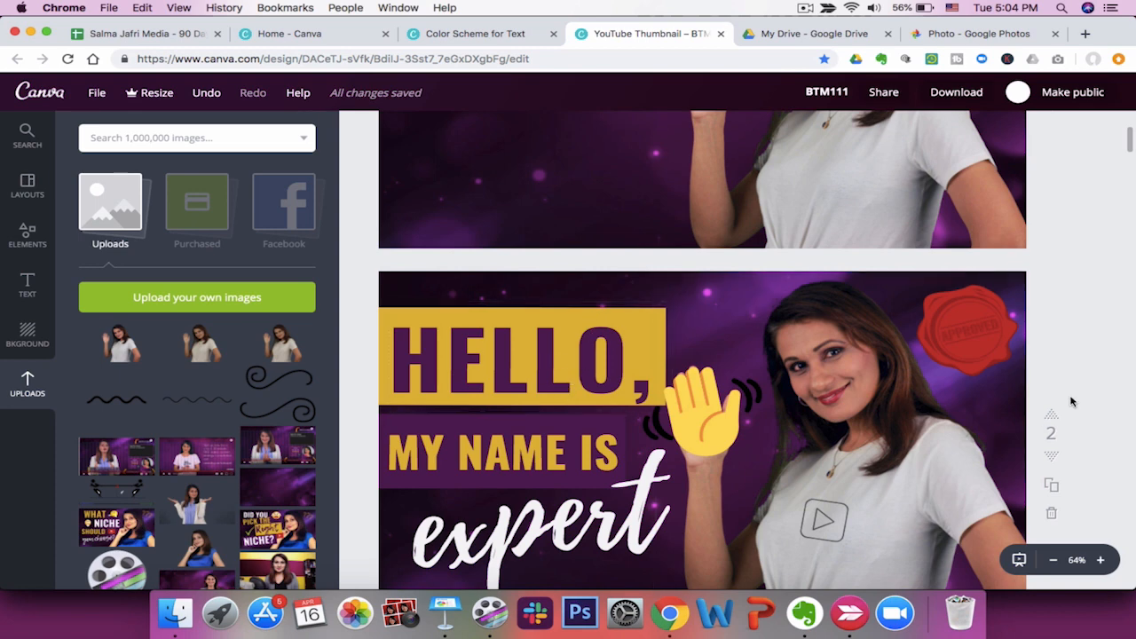
pyautogui.scroll(1, 1071, 402)
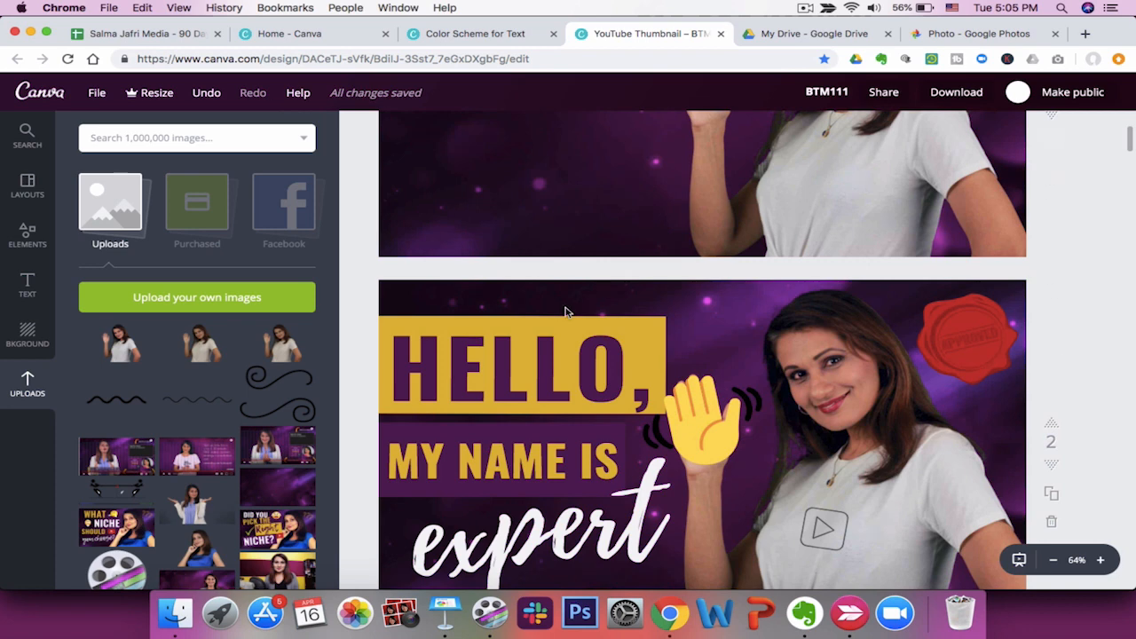
pyautogui.scroll(-2, 812, 443)
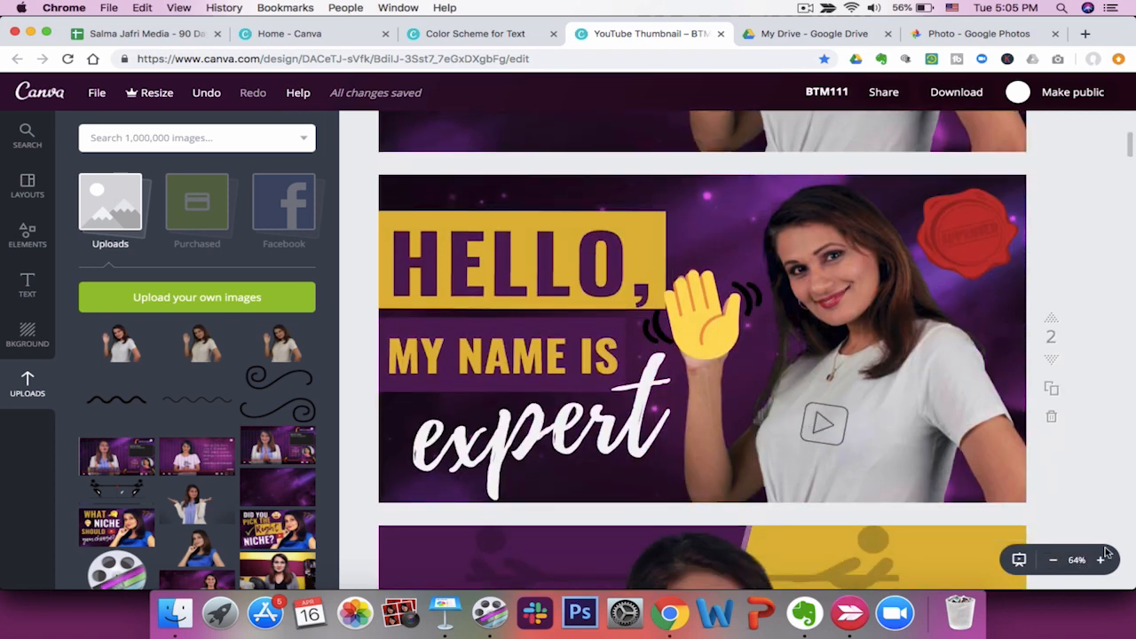
pyautogui.click(1054, 560)
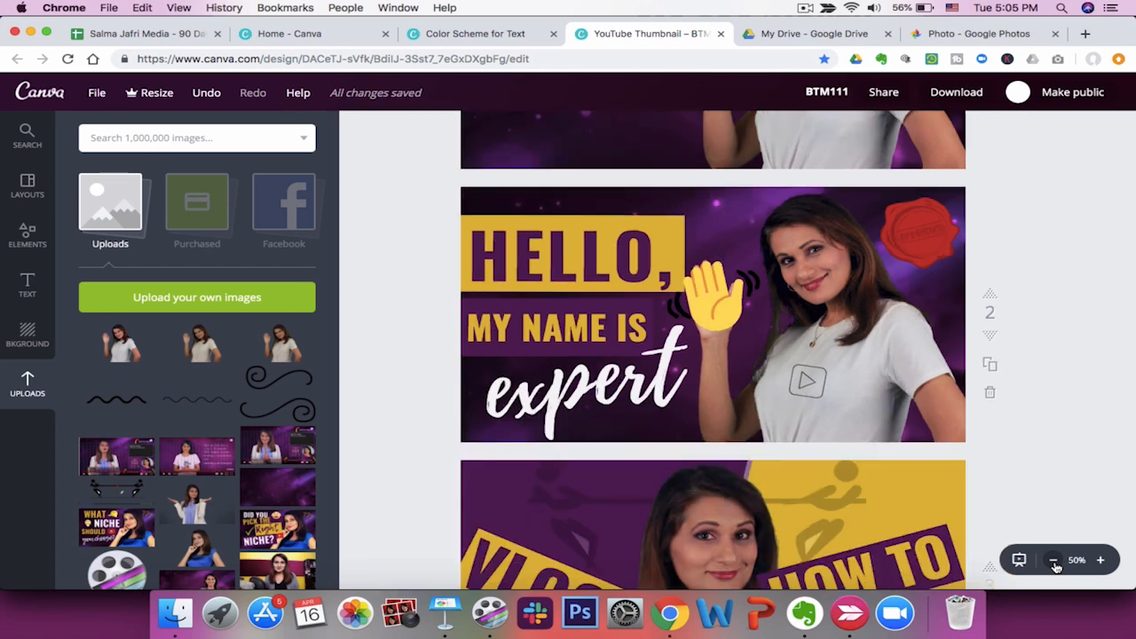
pyautogui.click(1054, 560)
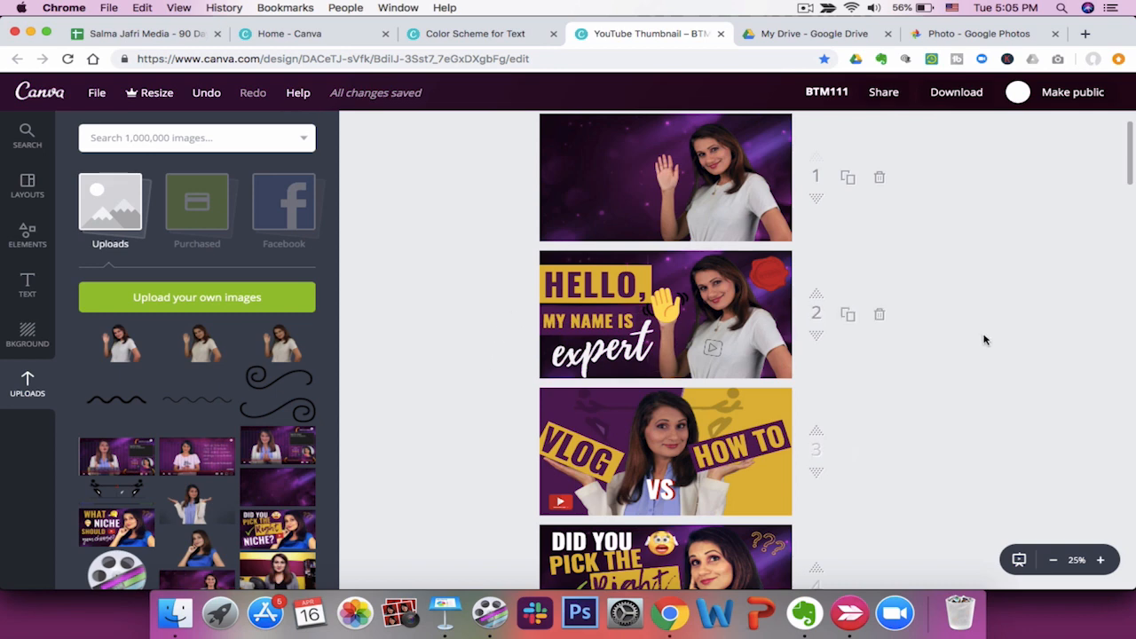
pyautogui.click(1102, 562)
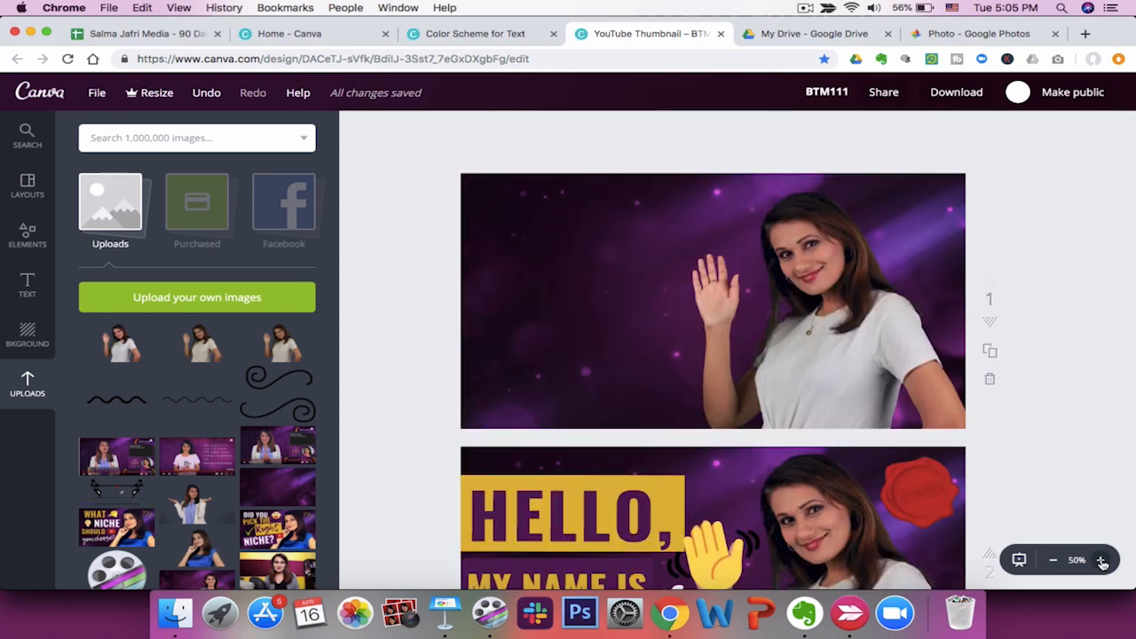
pyautogui.click(1101, 562)
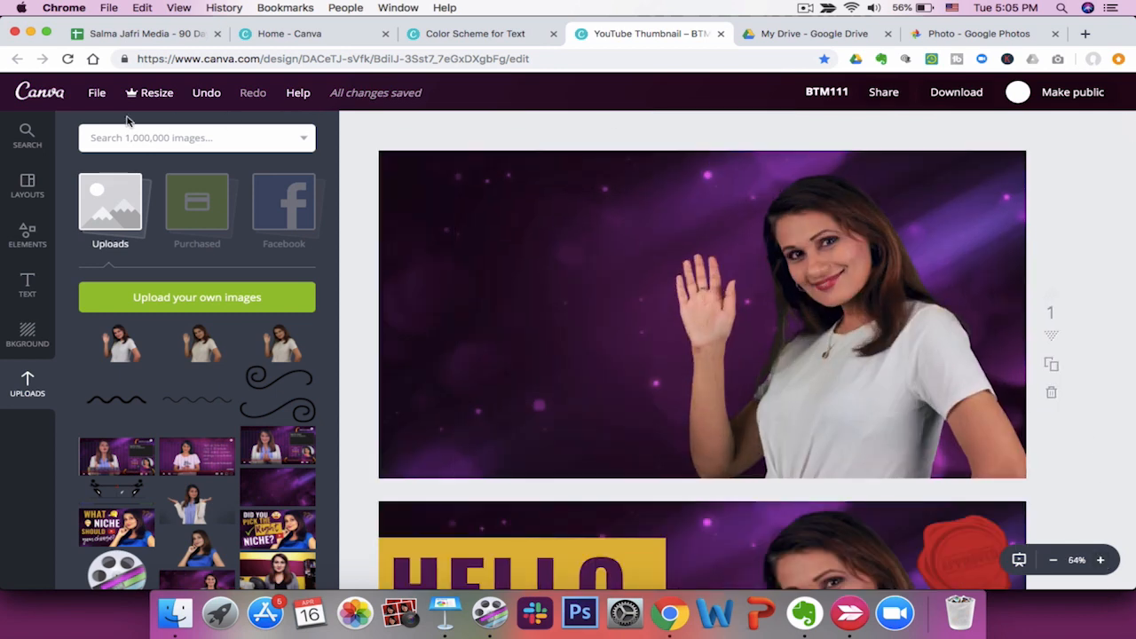
# Add a square shape from Elements and stretch it into a wide rectangle across the upper left of the page.
pyautogui.click(27, 235)
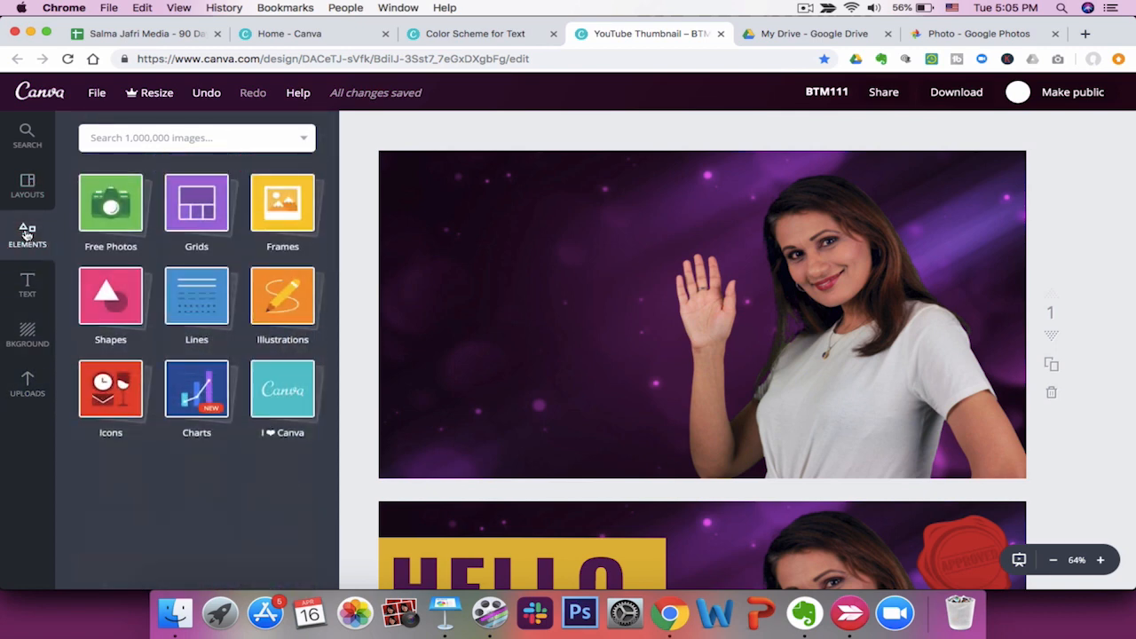
pyautogui.click(113, 302)
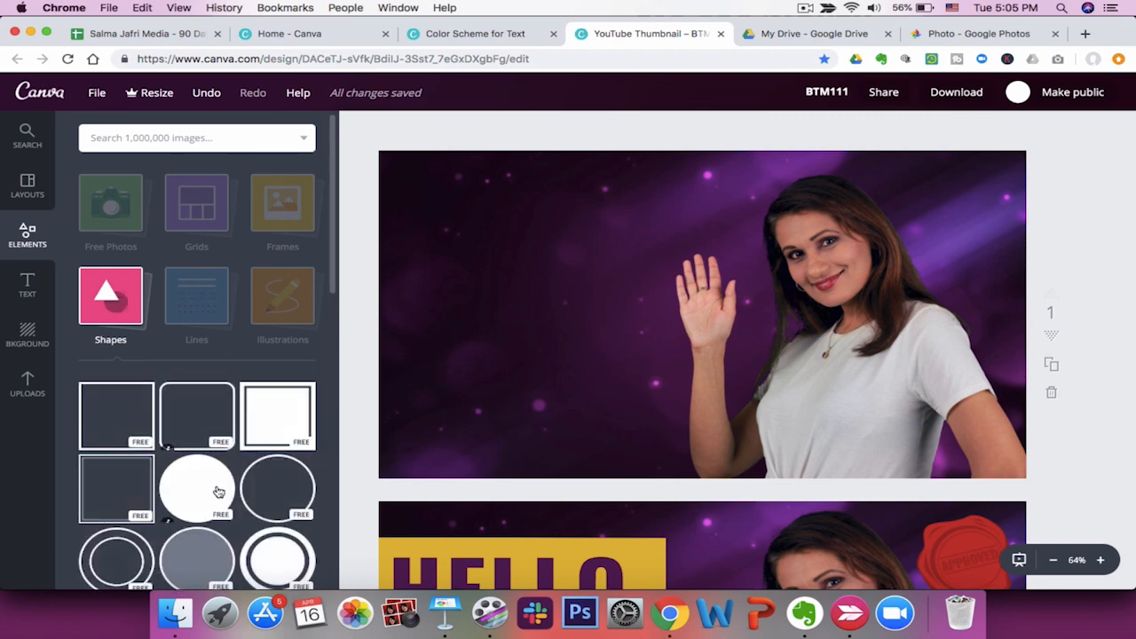
pyautogui.scroll(-10, 219, 491)
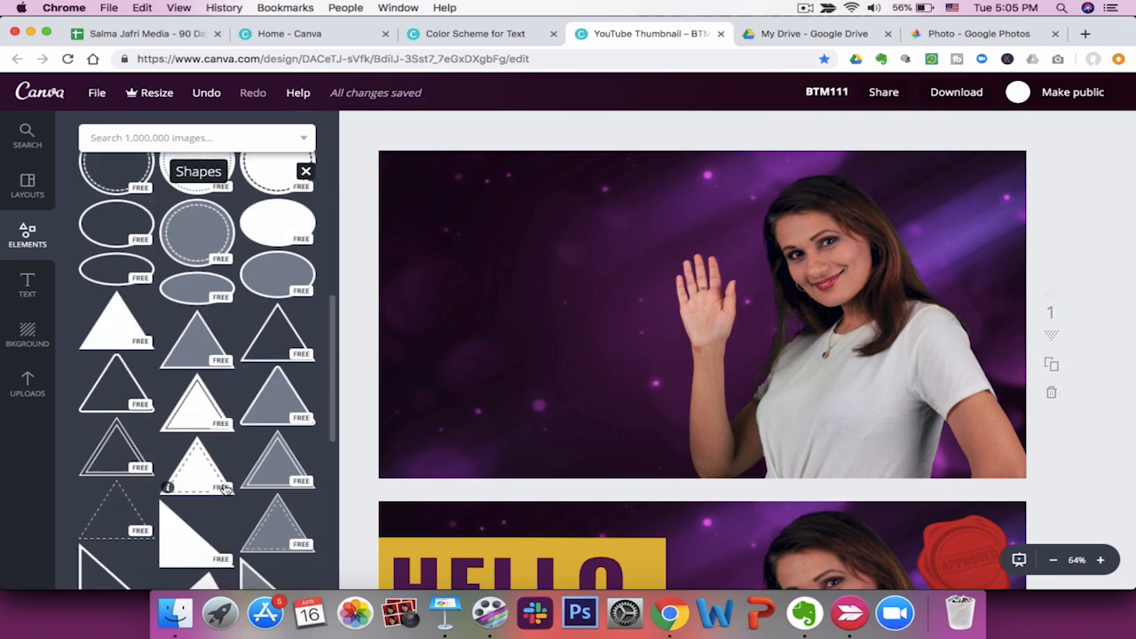
pyautogui.scroll(-10, 226, 489)
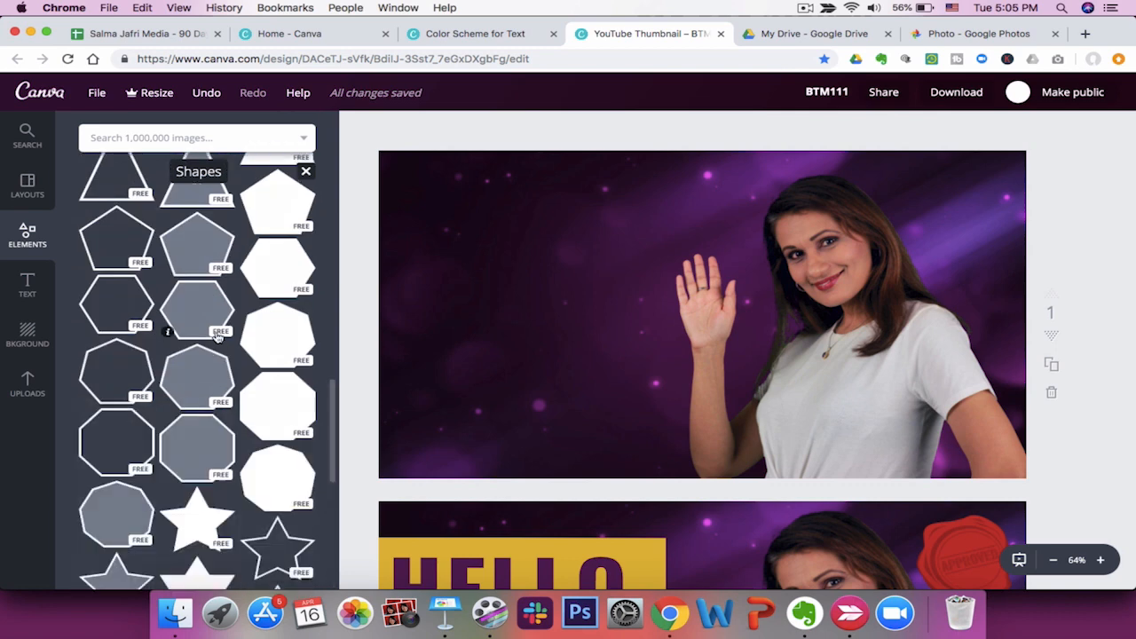
pyautogui.scroll(-5, 218, 335)
pyautogui.scroll(-5, 218, 337)
pyautogui.scroll(-10, 218, 338)
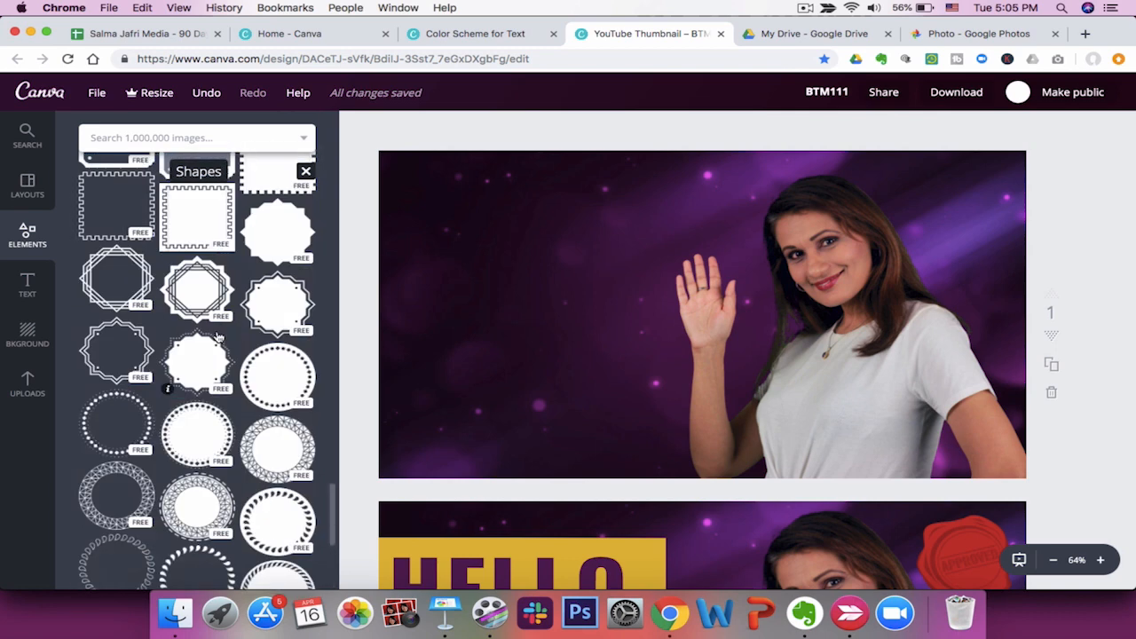
pyautogui.scroll(-10, 218, 335)
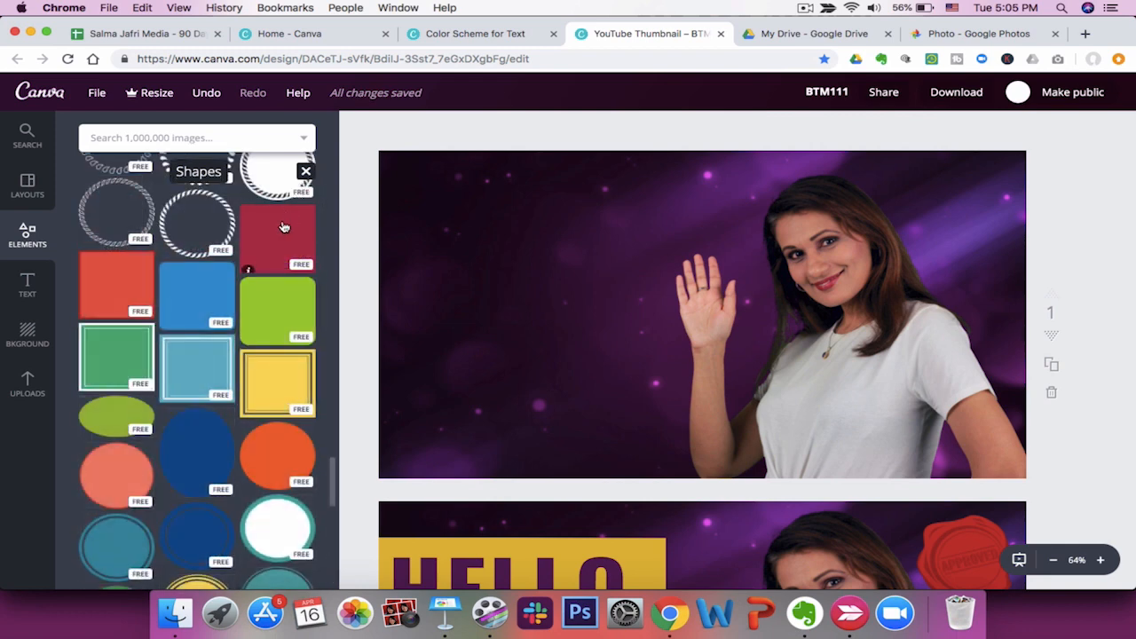
pyautogui.click(284, 227)
pyautogui.moveTo(703, 456); pyautogui.dragTo(702, 287)
pyautogui.moveTo(629, 244); pyautogui.dragTo(493, 261)
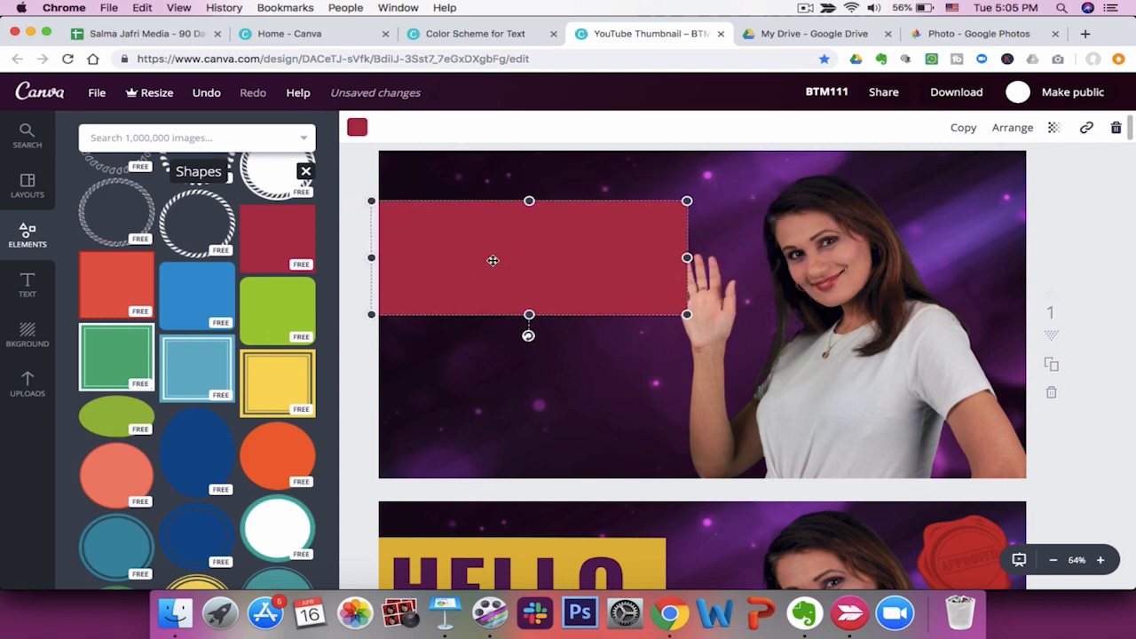
# Set the rectangle's colour to the gold document colour and shorten its height slightly.
pyautogui.click(357, 127)
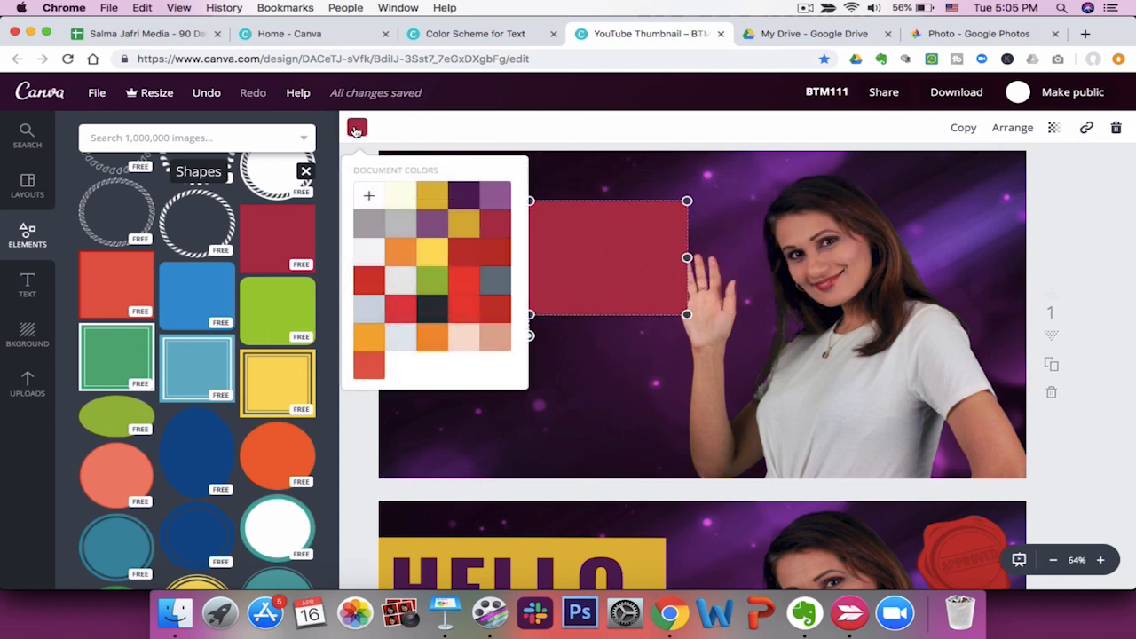
pyautogui.click(431, 200)
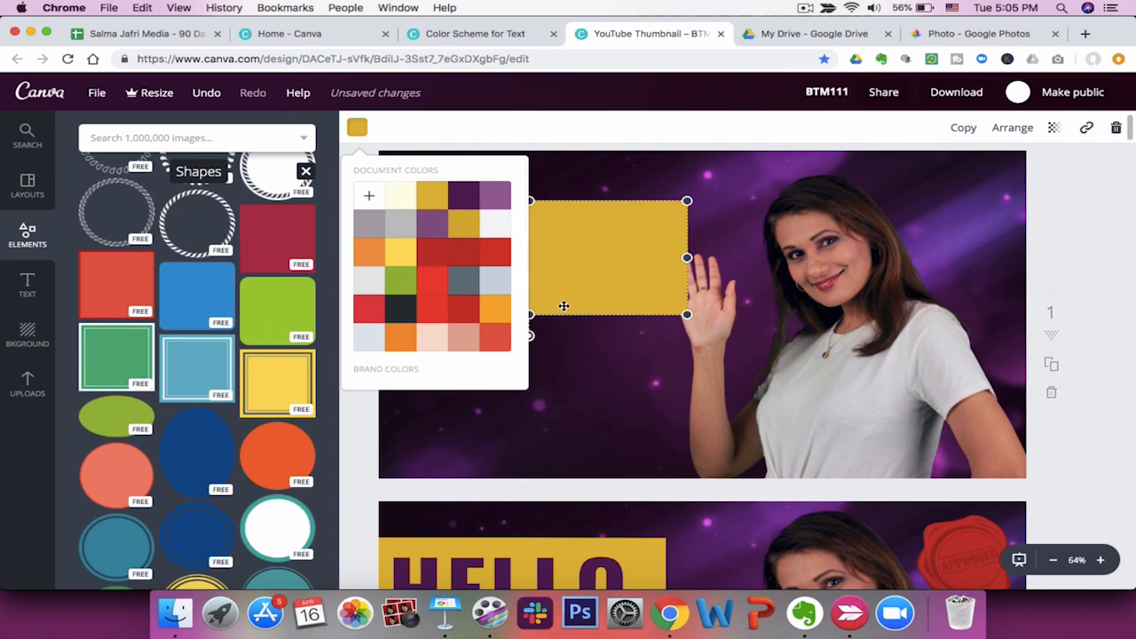
pyautogui.click(529, 318)
pyautogui.moveTo(529, 316); pyautogui.dragTo(529, 306)
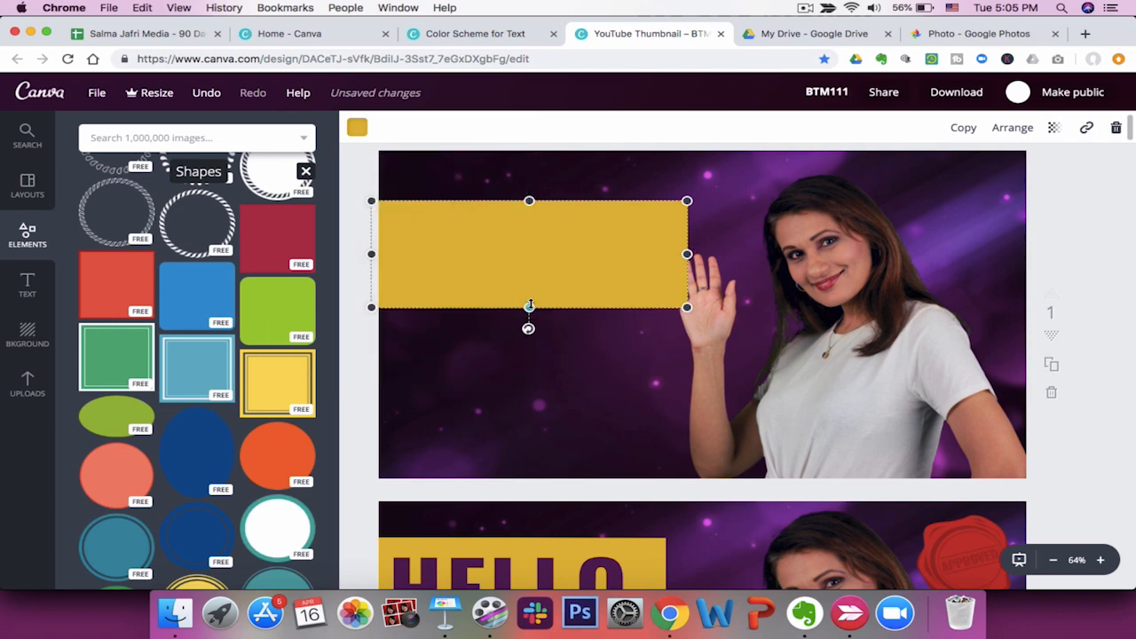
pyautogui.moveTo(803, 321); pyautogui.dragTo(835, 316)
# Duplicate the gold rectangle and place the copy just below the first one.
pyautogui.scroll(-4, 543, 400)
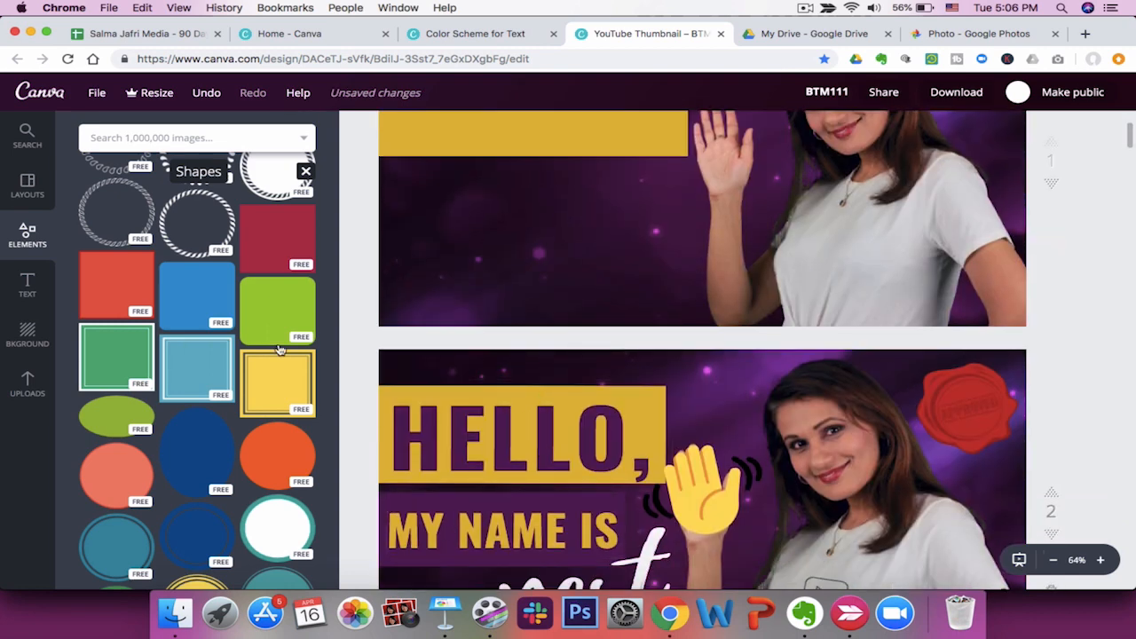
pyautogui.click(521, 142)
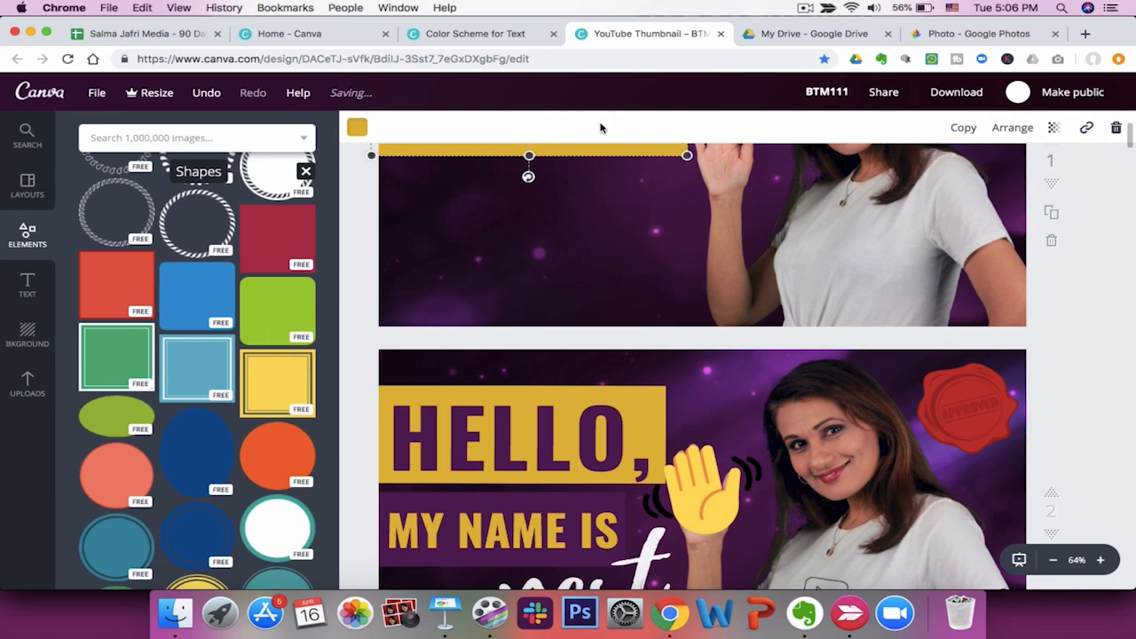
pyautogui.click(963, 126)
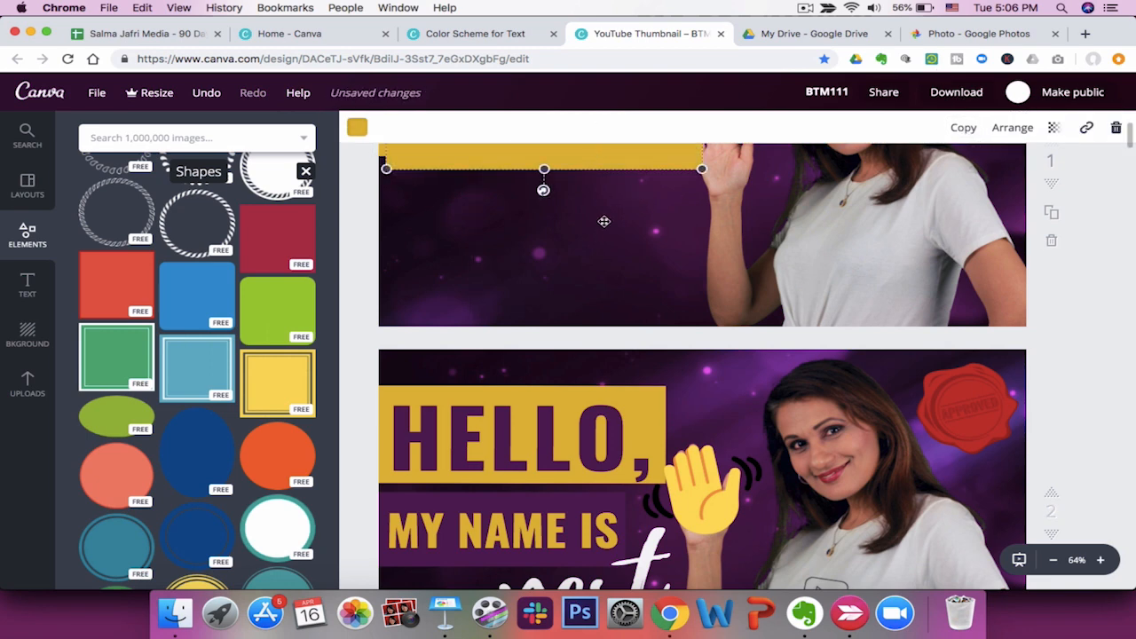
pyautogui.scroll(4, 604, 223)
pyautogui.moveTo(583, 251); pyautogui.dragTo(529, 384)
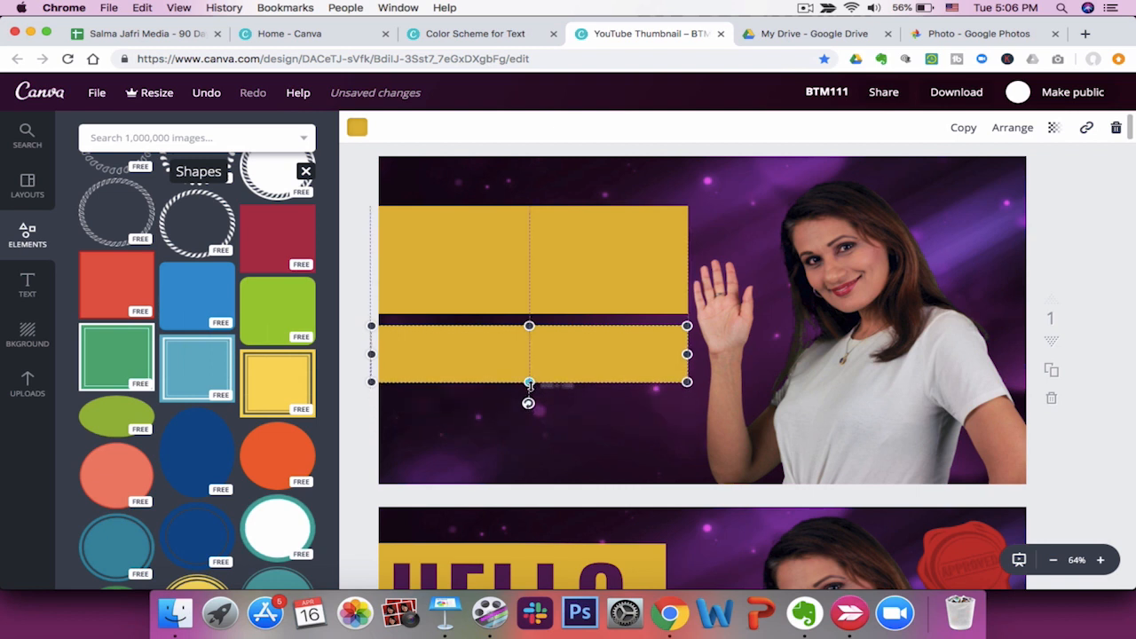
# Change the lower rectangle's colour to the dark purple document colour.
pyautogui.click(356, 127)
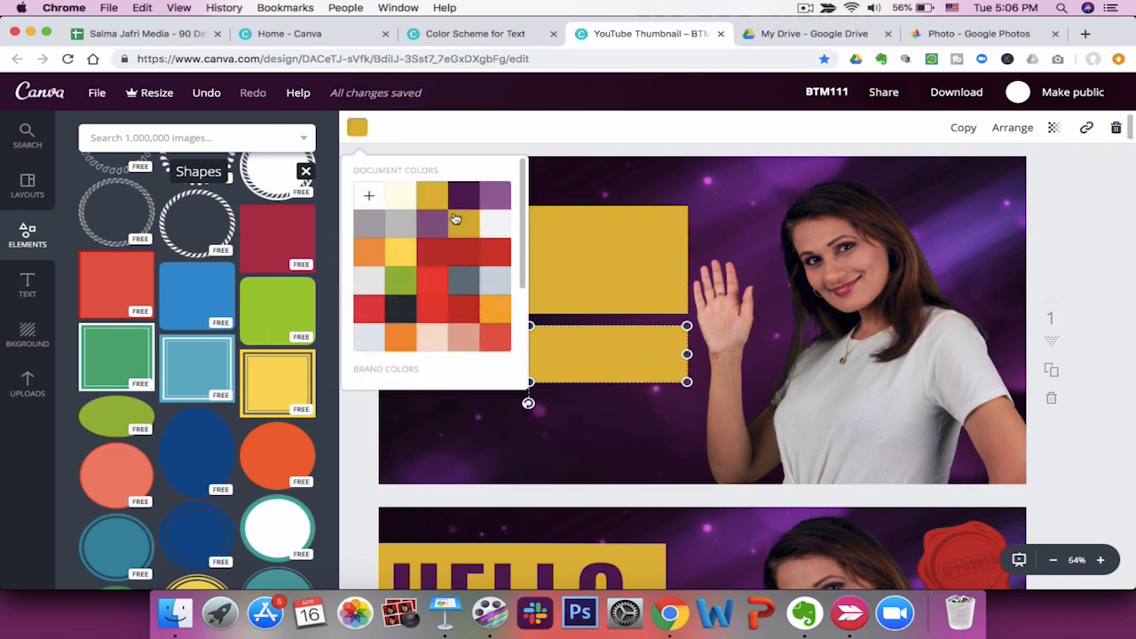
pyautogui.click(459, 196)
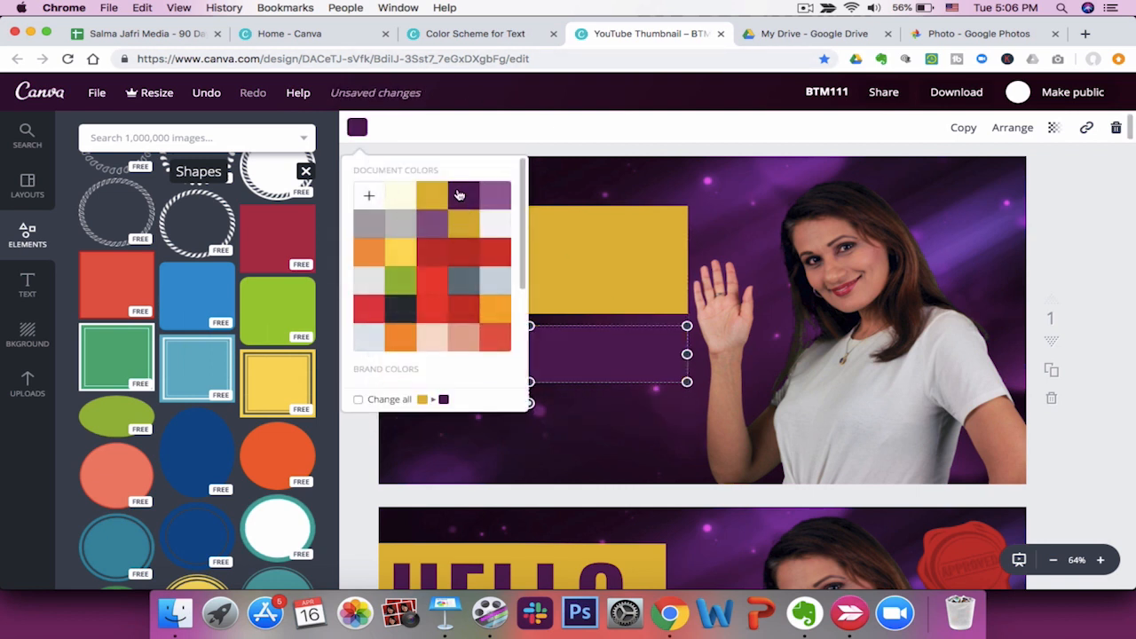
pyautogui.click(481, 136)
# Add a heading text box reading "HELLO," and move it onto the gold rectangle.
pyautogui.scroll(-1, 1063, 267)
pyautogui.scroll(-5, 1063, 268)
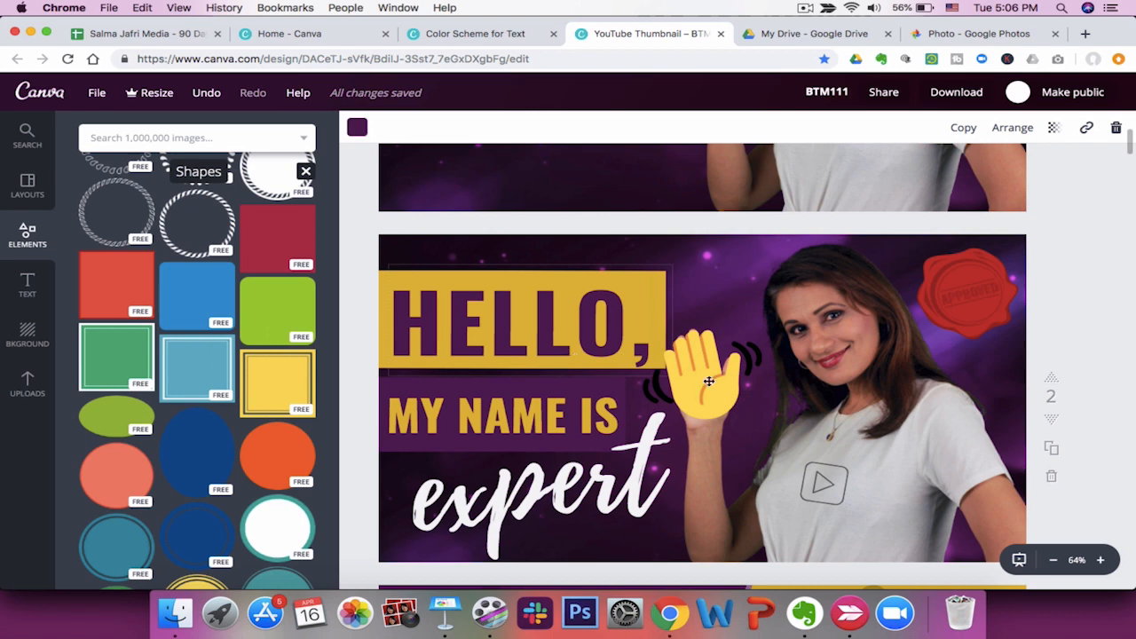
pyautogui.scroll(3, 1090, 402)
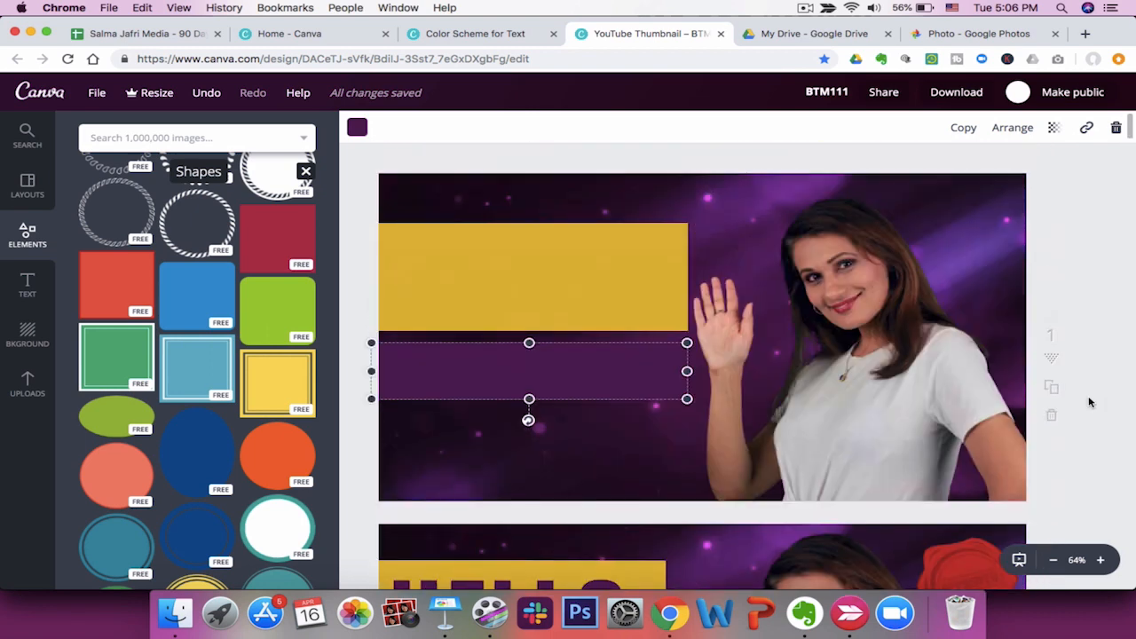
pyautogui.click(571, 299)
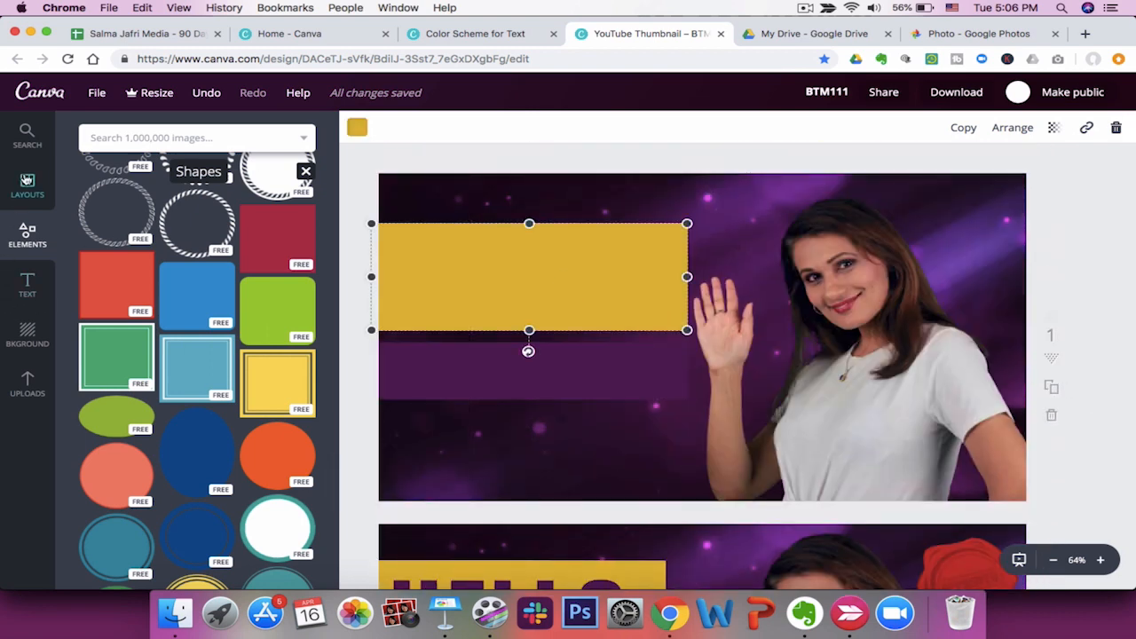
pyautogui.click(28, 283)
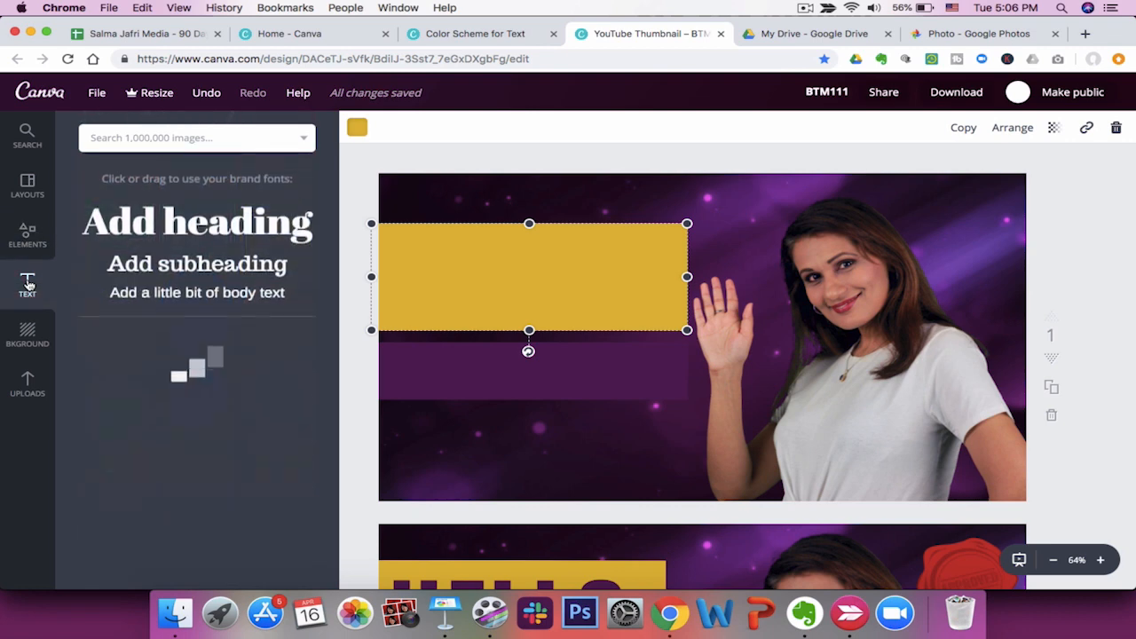
pyautogui.click(191, 219)
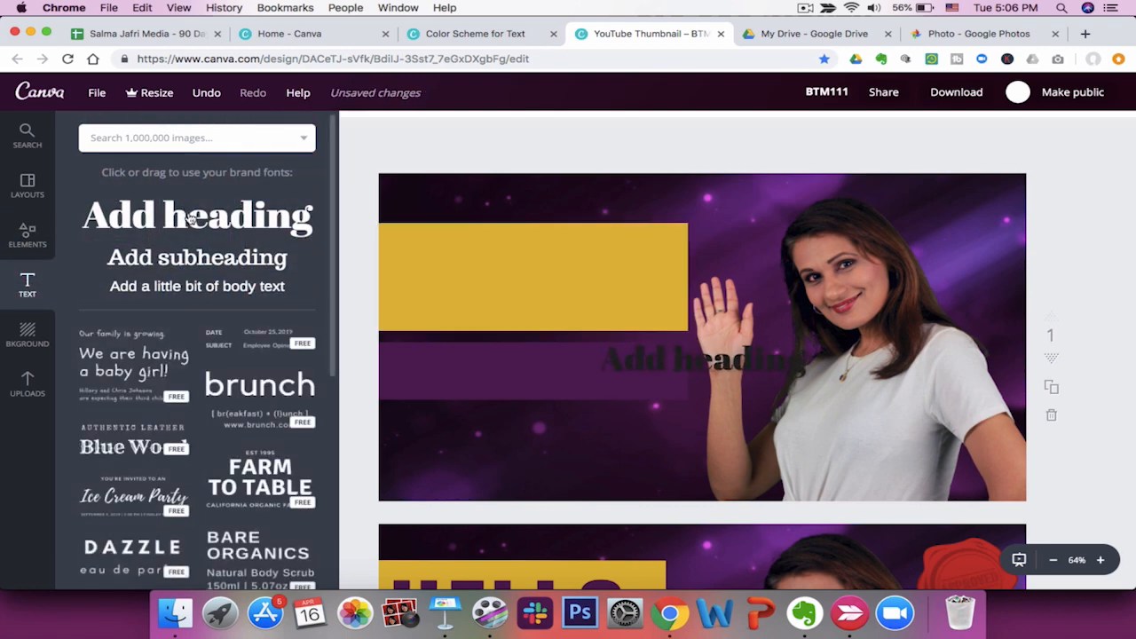
pyautogui.click(682, 361)
pyautogui.click(683, 362)
pyautogui.press('BackSpace')
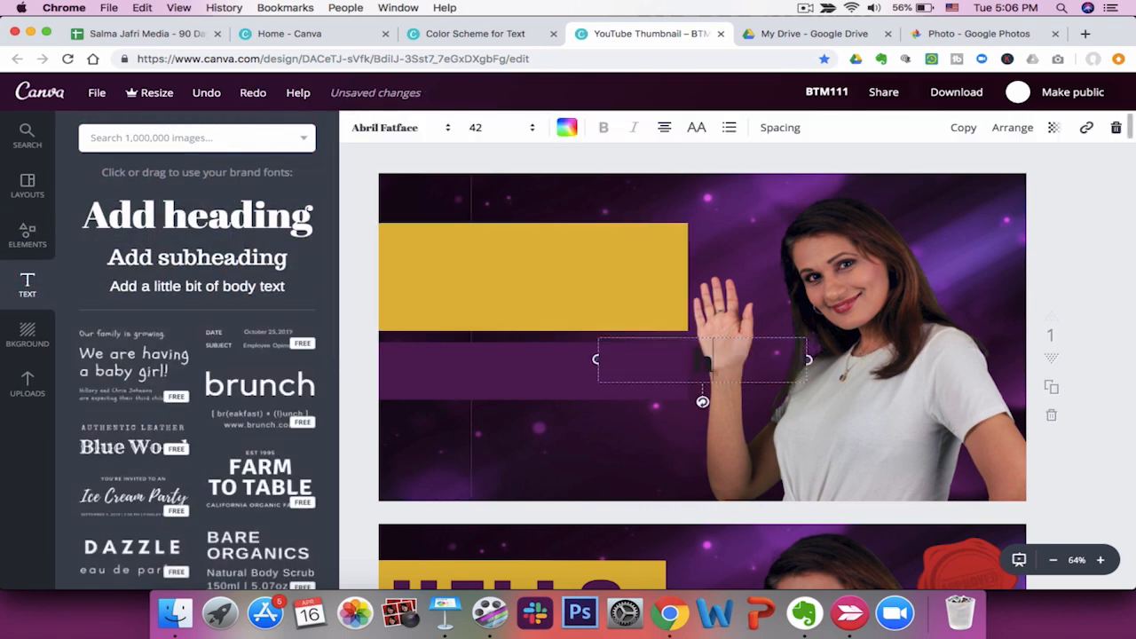
pyautogui.write('HELLO')
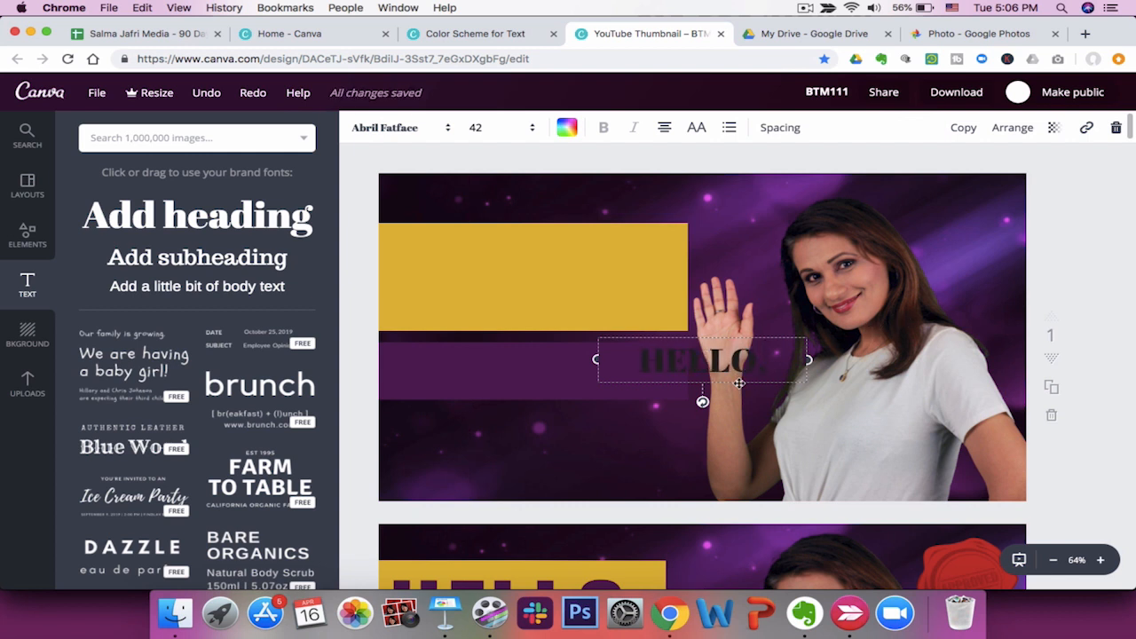
pyautogui.moveTo(739, 384); pyautogui.dragTo(525, 270)
pyautogui.click(516, 255)
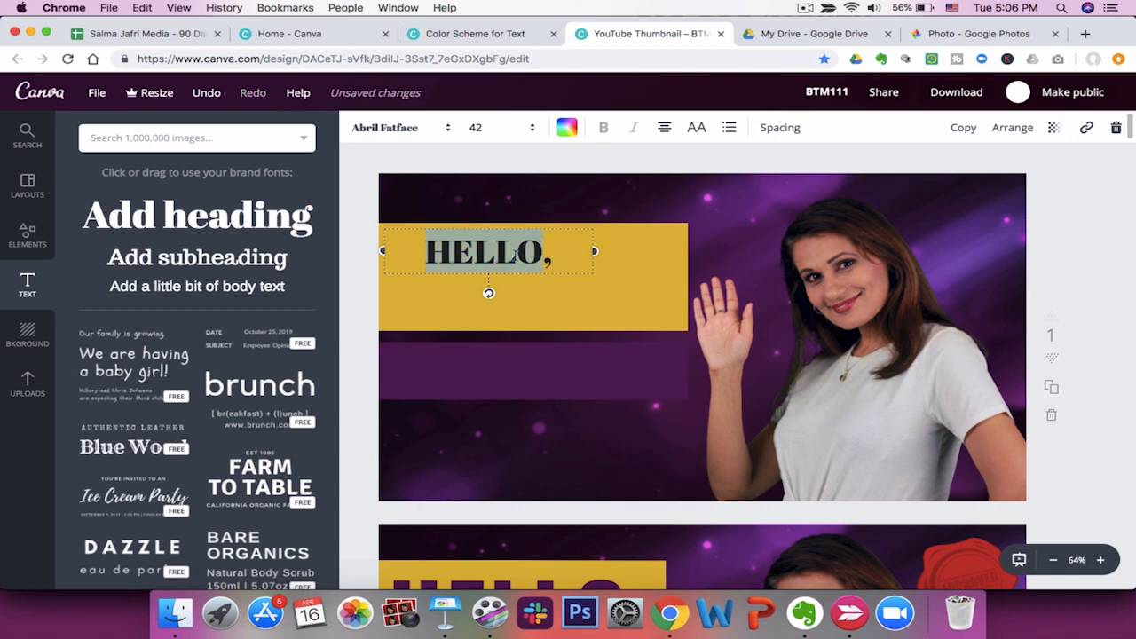
# Set the heading text colour to white with a custom colour.
pyautogui.click(566, 127)
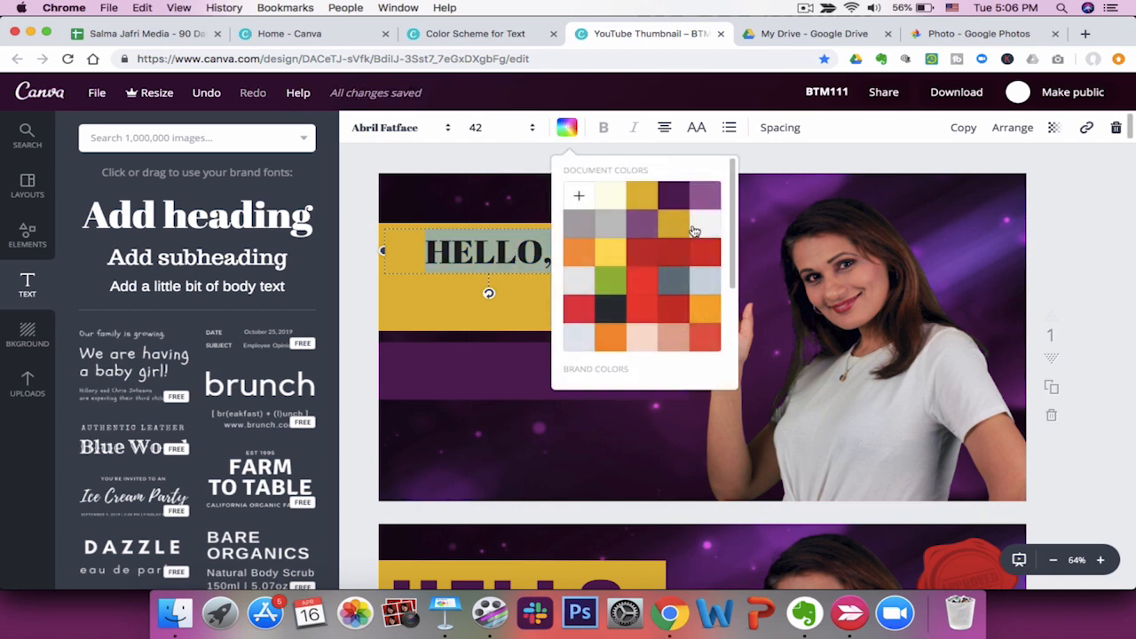
pyautogui.click(579, 198)
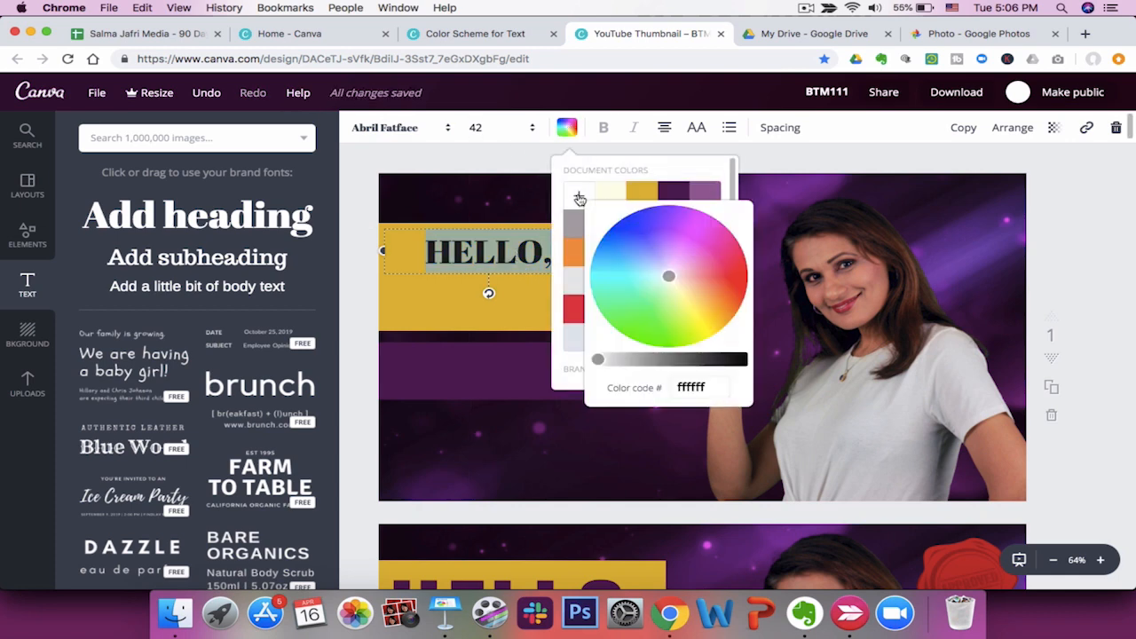
pyautogui.click(719, 387)
pyautogui.press('Return')
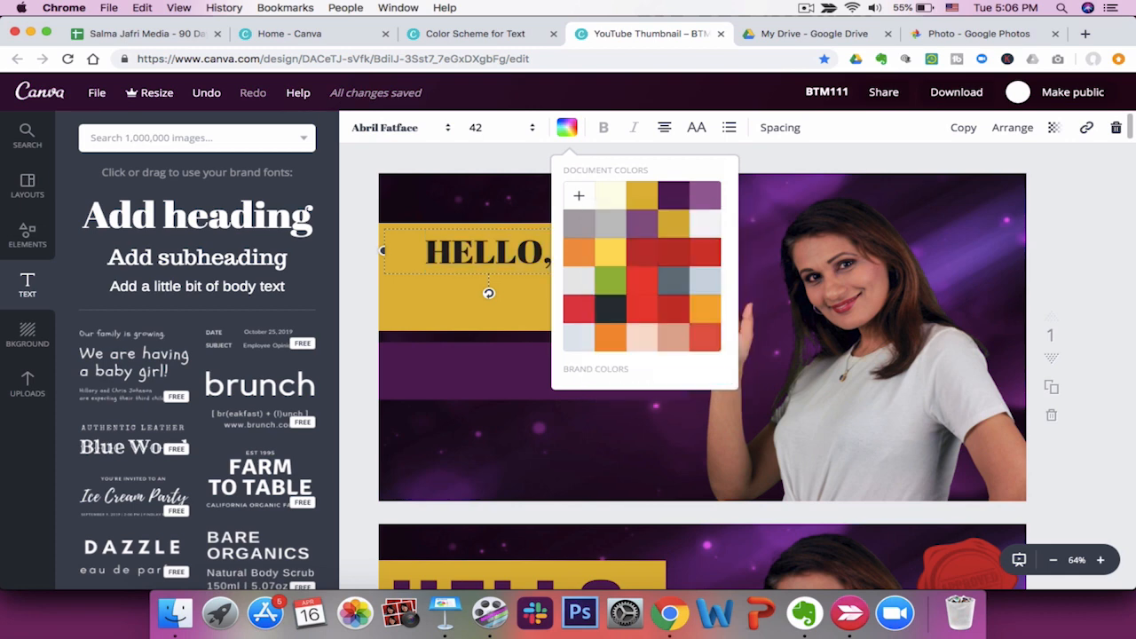
pyautogui.click(587, 197)
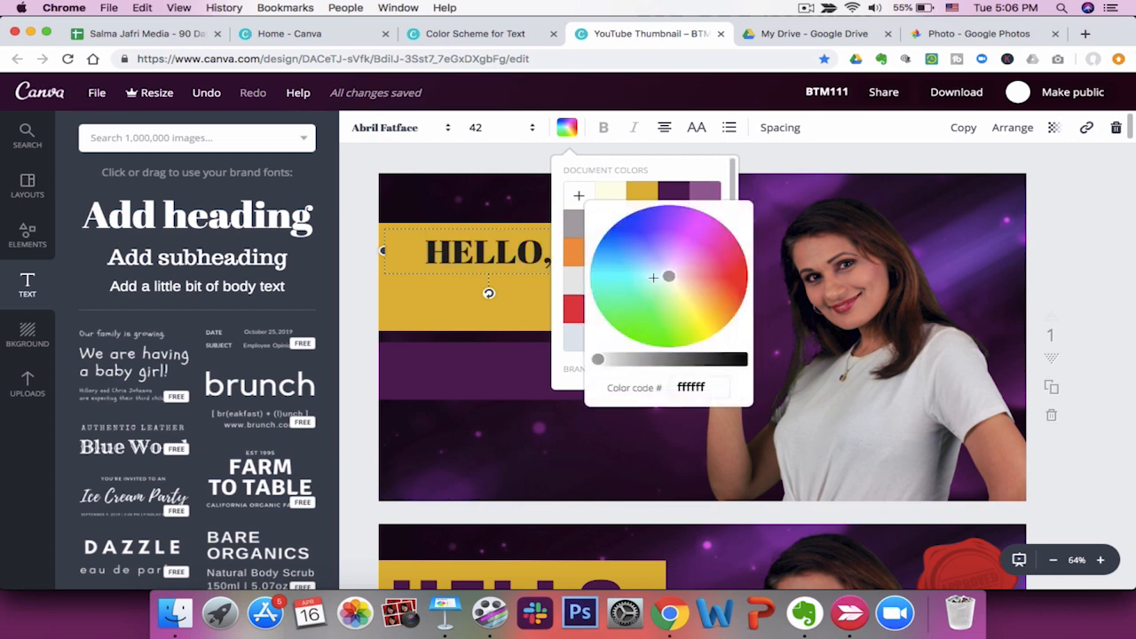
pyautogui.click(679, 358)
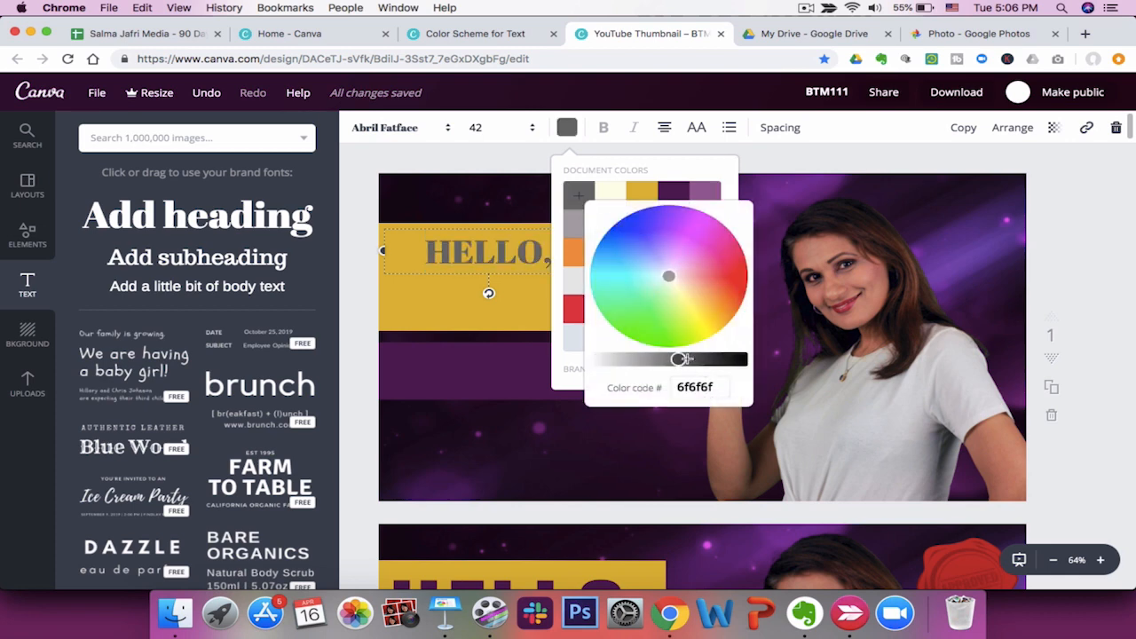
pyautogui.moveTo(679, 359); pyautogui.dragTo(544, 363)
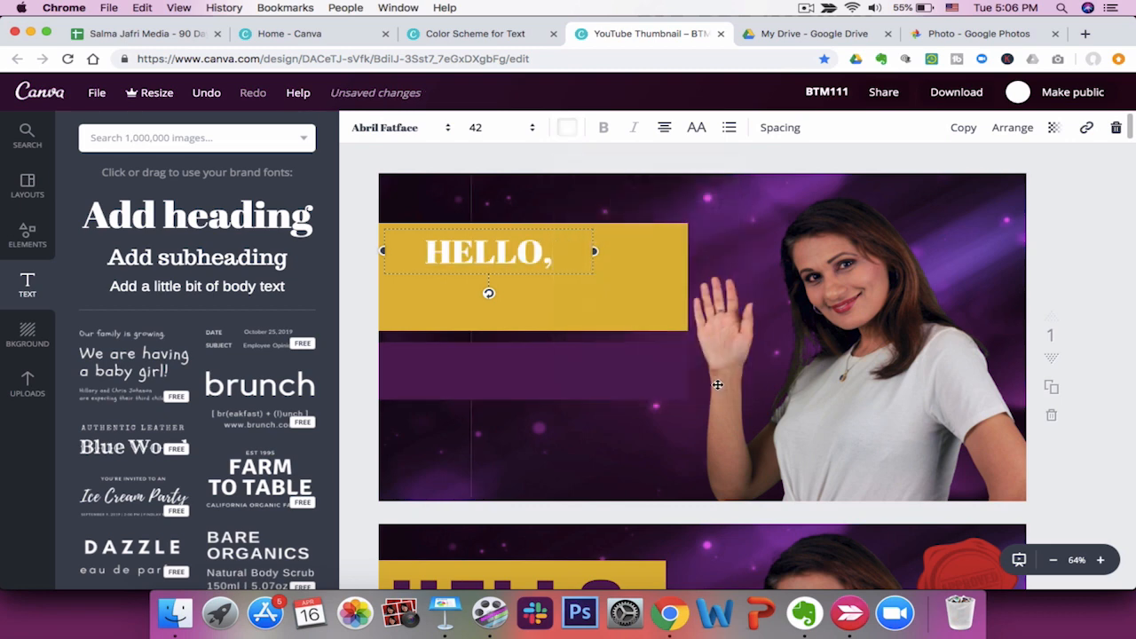
# Change the heading's font to Oswald and its font size to 144.
pyautogui.click(411, 129)
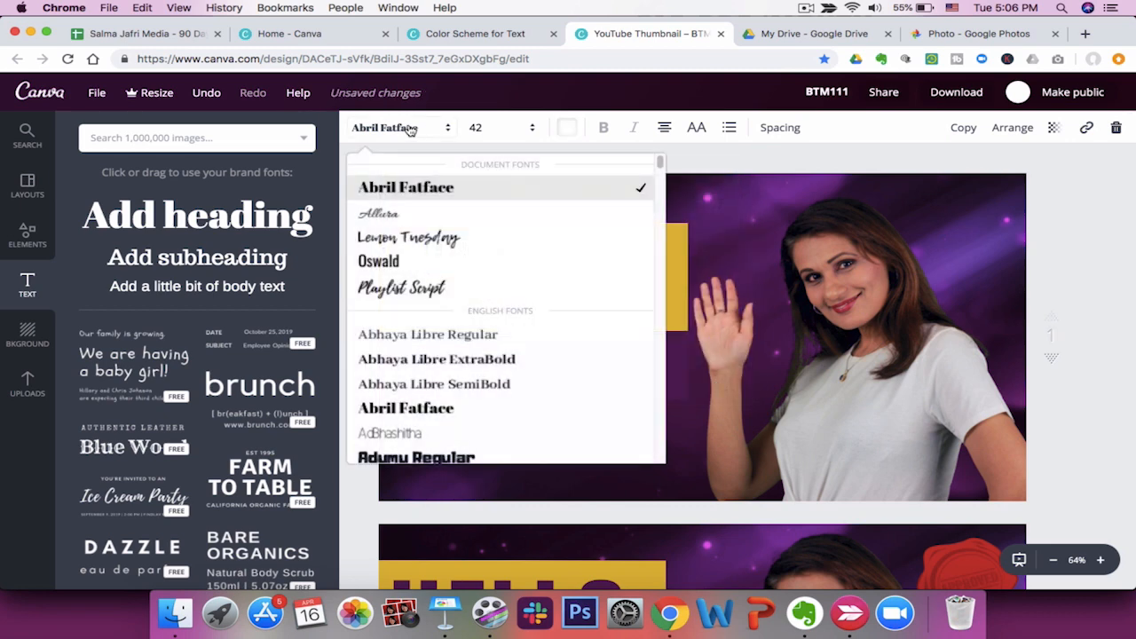
pyautogui.click(402, 263)
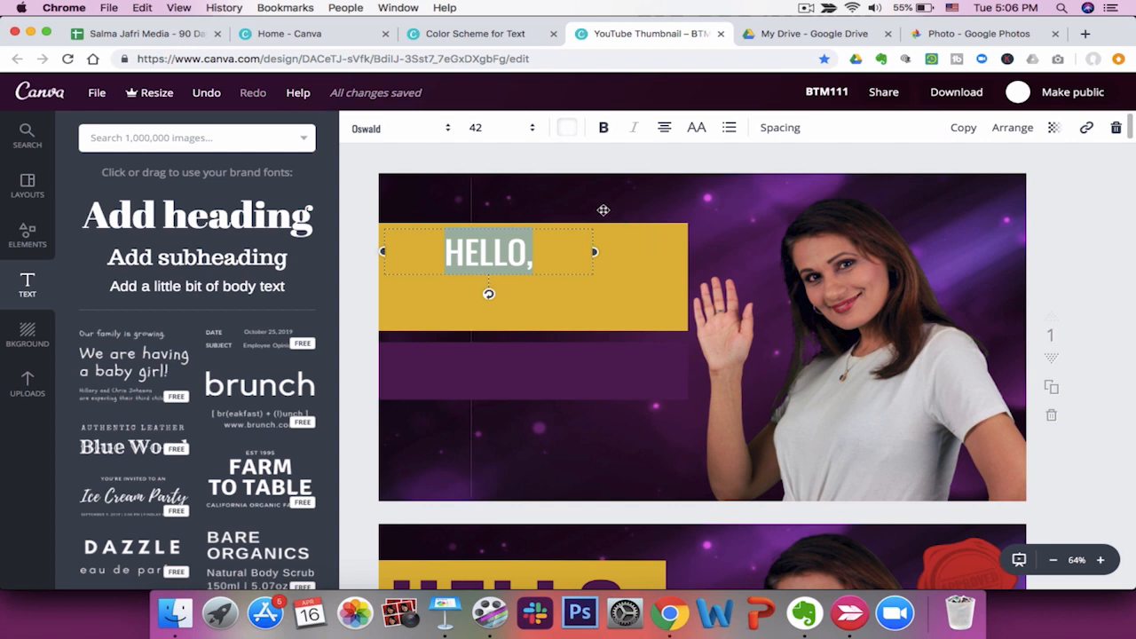
pyautogui.click(513, 254)
pyautogui.doubleClick(465, 251)
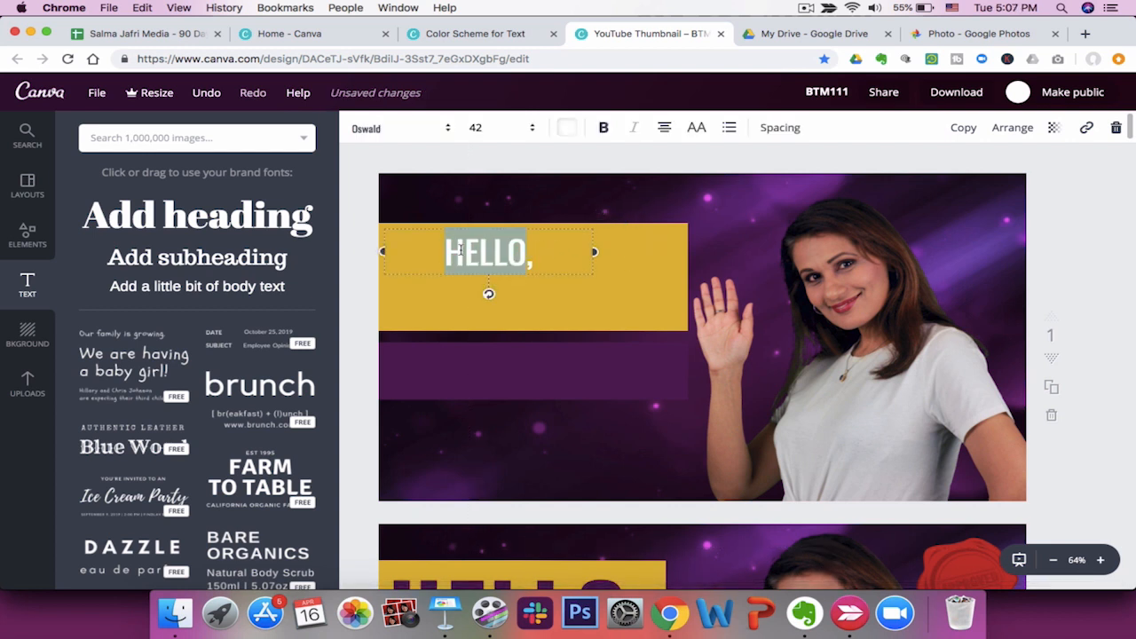
pyautogui.click(536, 130)
pyautogui.click(535, 129)
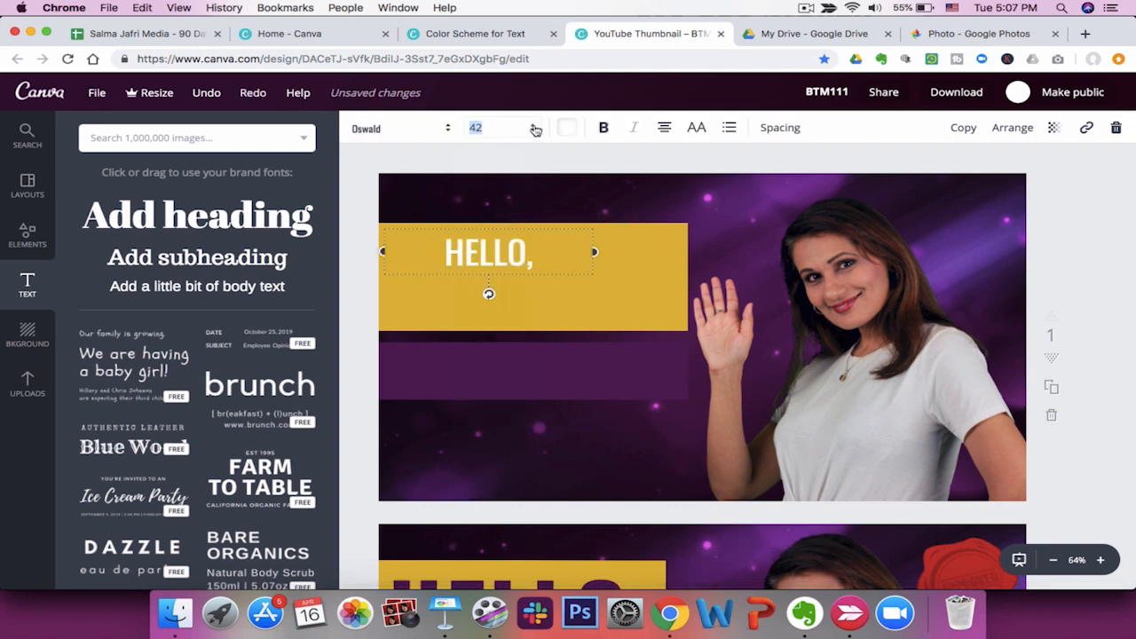
pyautogui.click(534, 129)
pyautogui.scroll(-2, 484, 449)
pyautogui.click(485, 453)
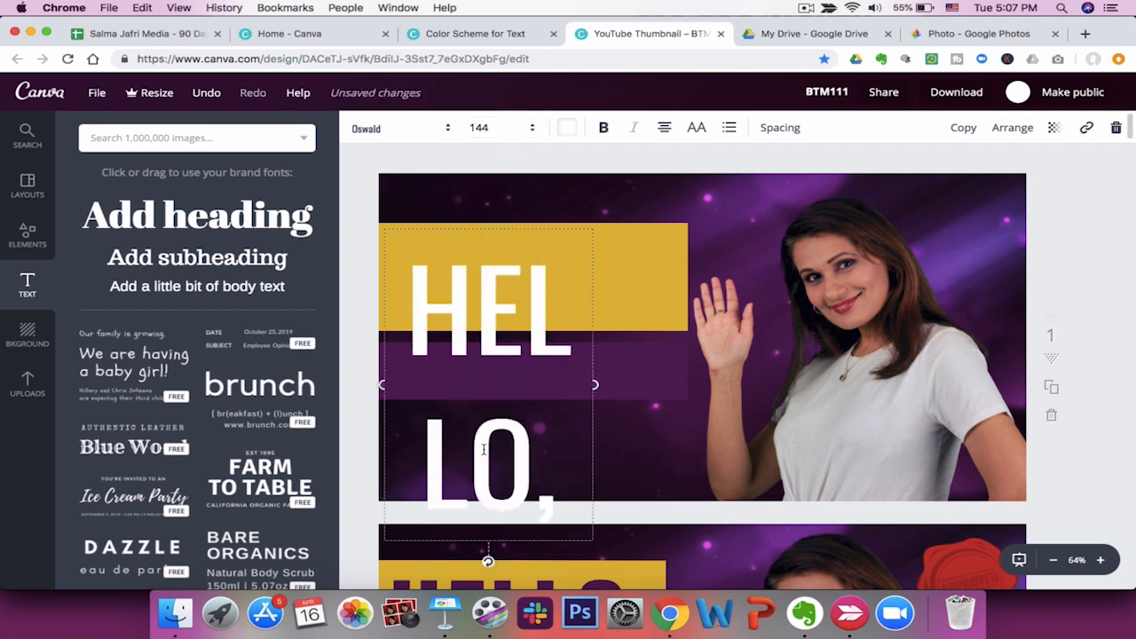
# Widen the heading box so "HELLO," fits on one line and set its font size to 120.
pyautogui.moveTo(614, 385); pyautogui.dragTo(690, 372)
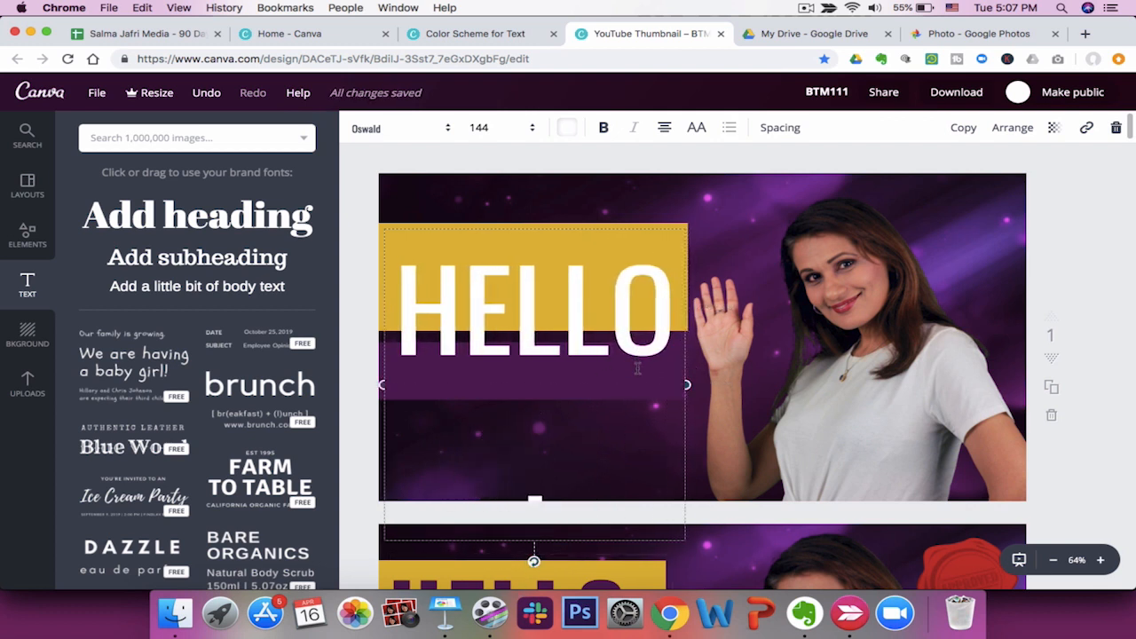
pyautogui.doubleClick(549, 246)
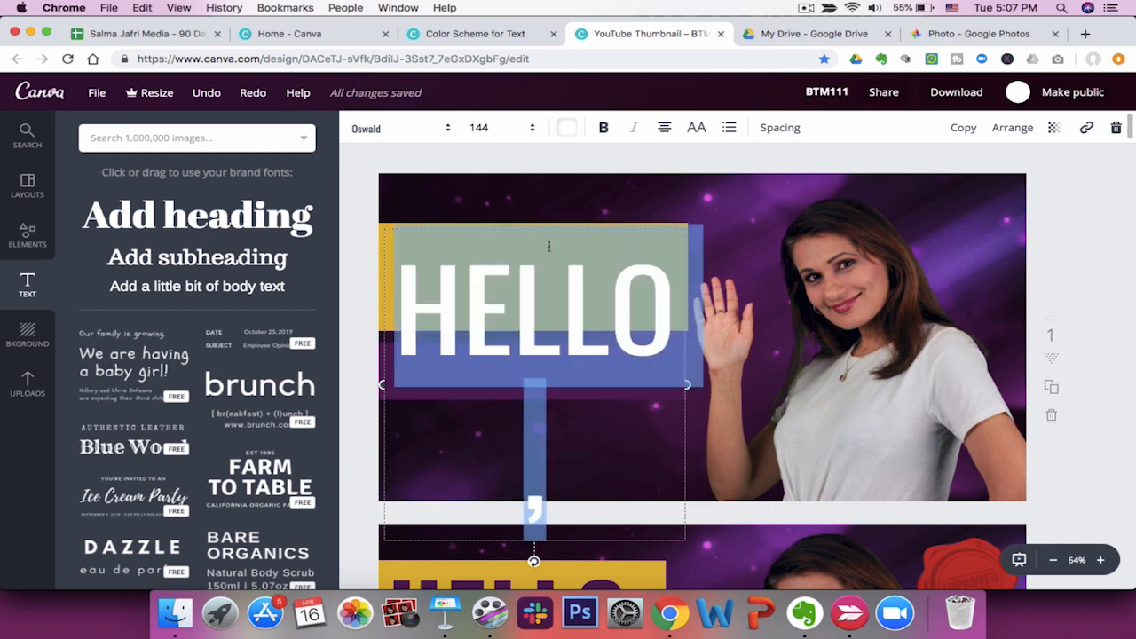
pyautogui.click(488, 133)
pyautogui.click(500, 433)
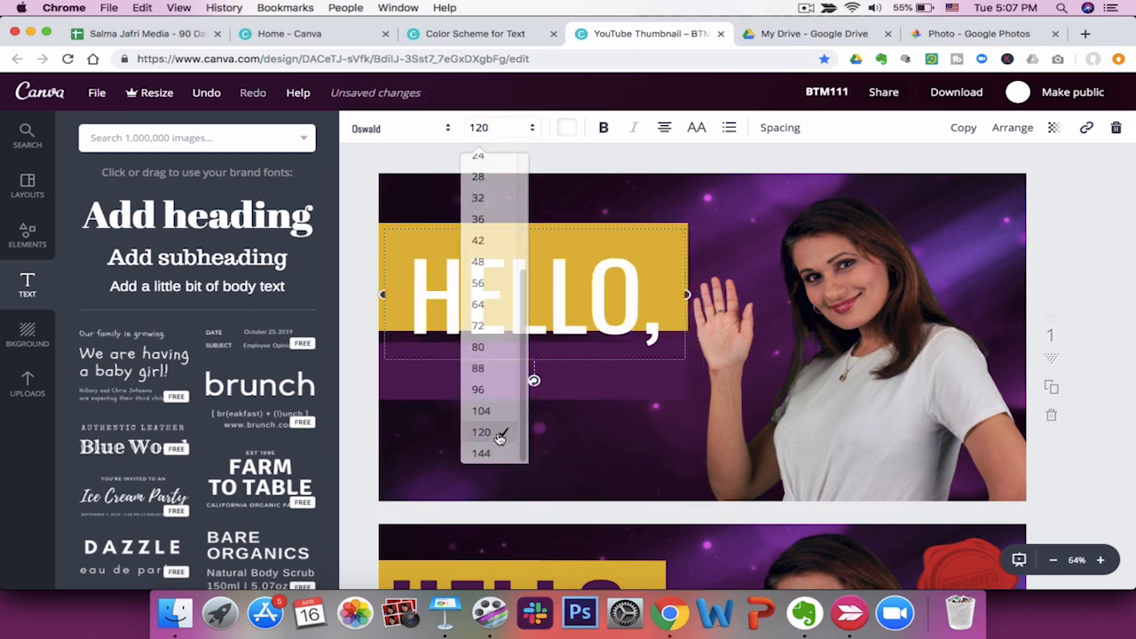
pyautogui.click(598, 267)
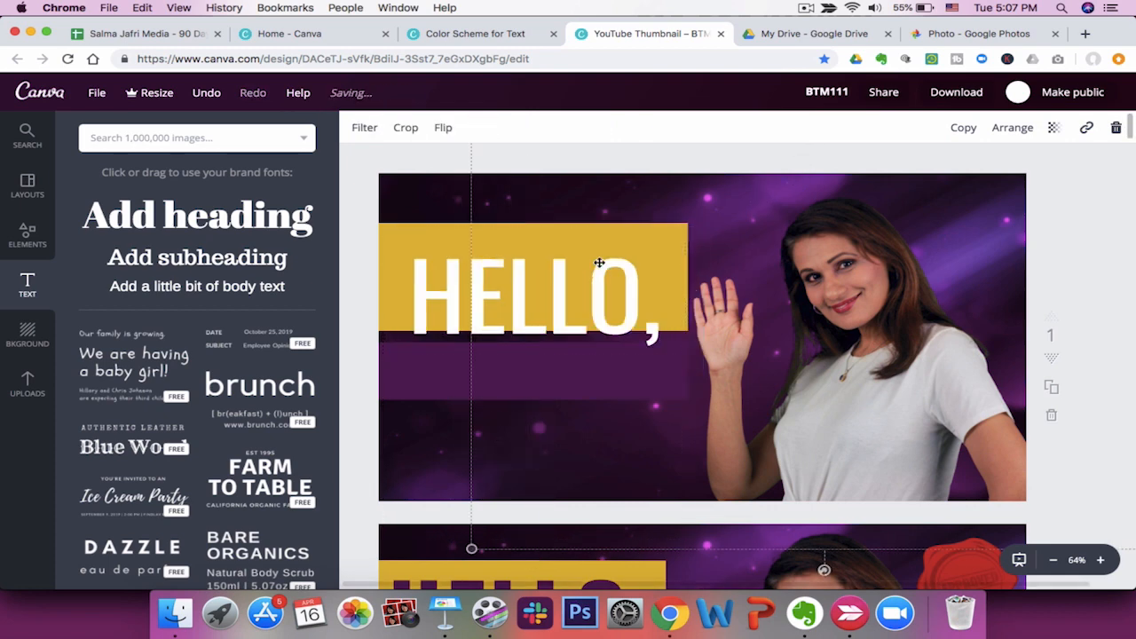
# Move the heading up onto the gold rectangle and make it bold.
pyautogui.click(579, 308)
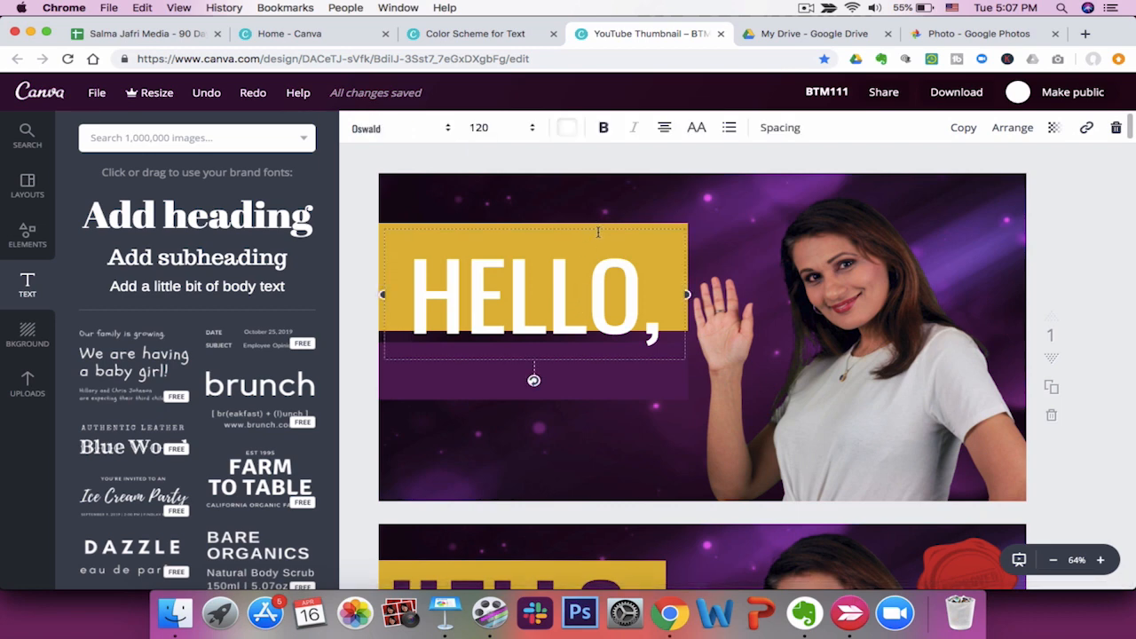
pyautogui.moveTo(581, 360); pyautogui.dragTo(568, 346)
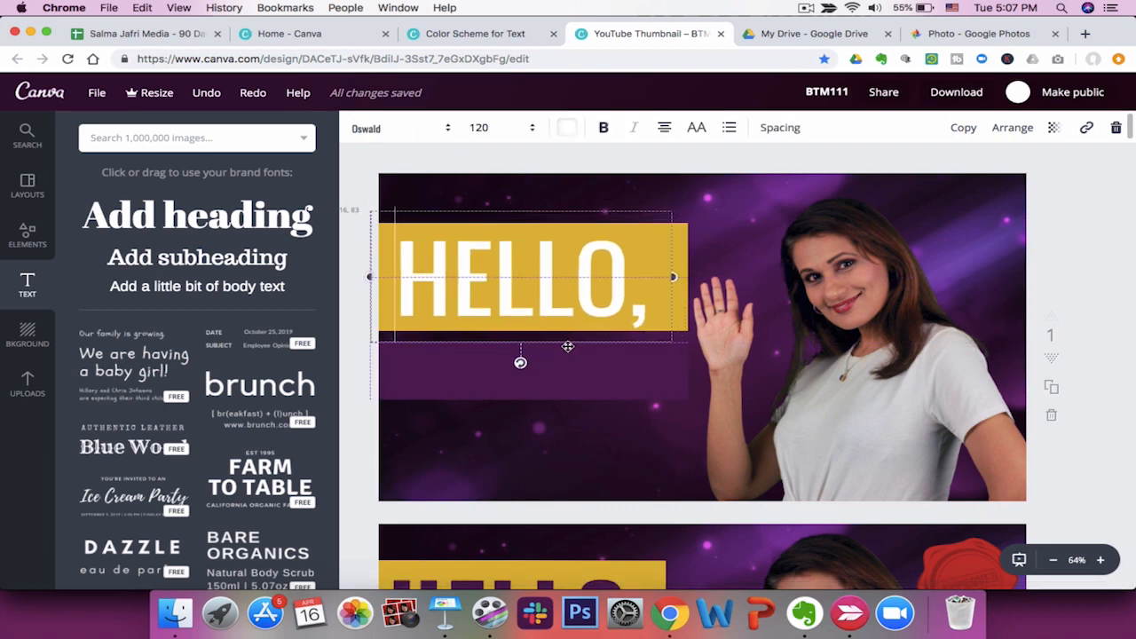
pyautogui.click(603, 127)
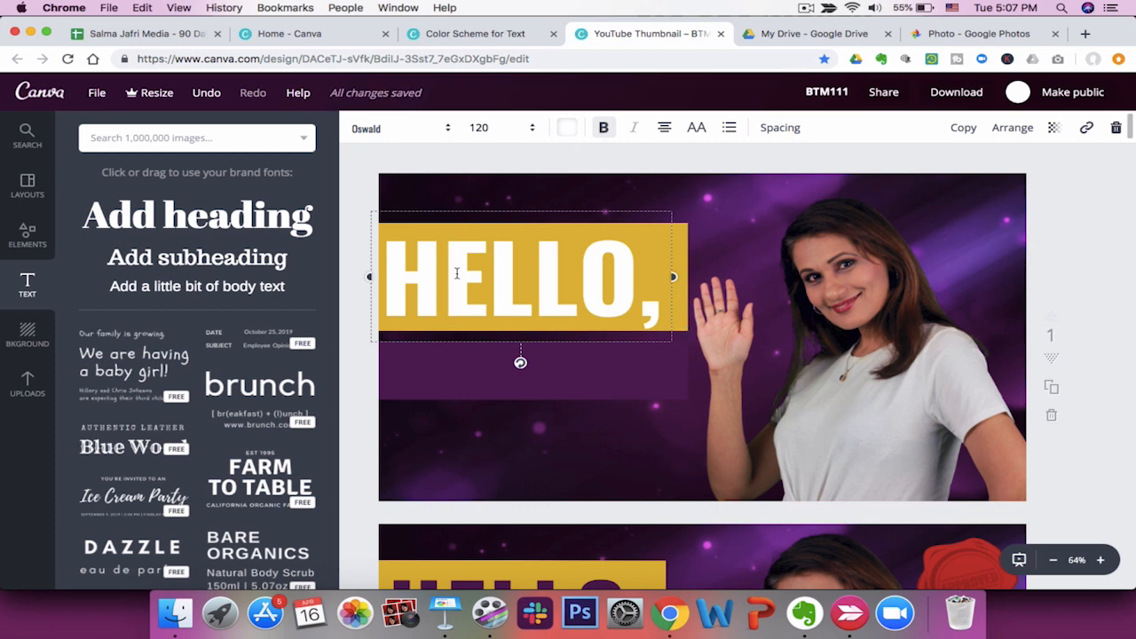
# Change the heading text colour to the dark purple document colour.
pyautogui.doubleClick(534, 268)
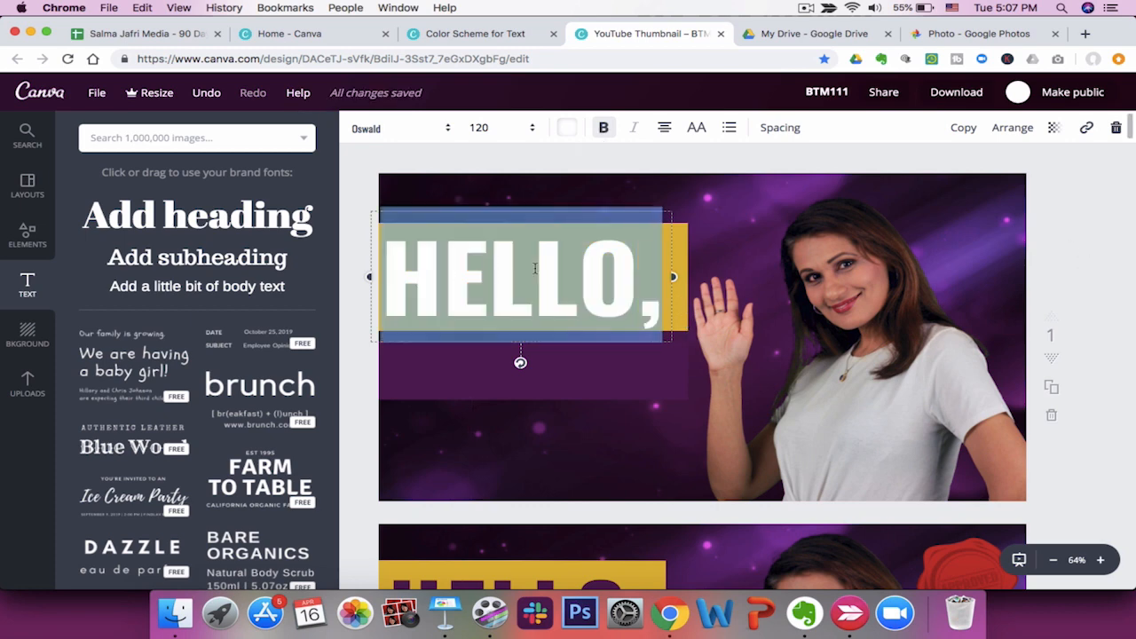
pyautogui.click(573, 130)
pyautogui.click(674, 195)
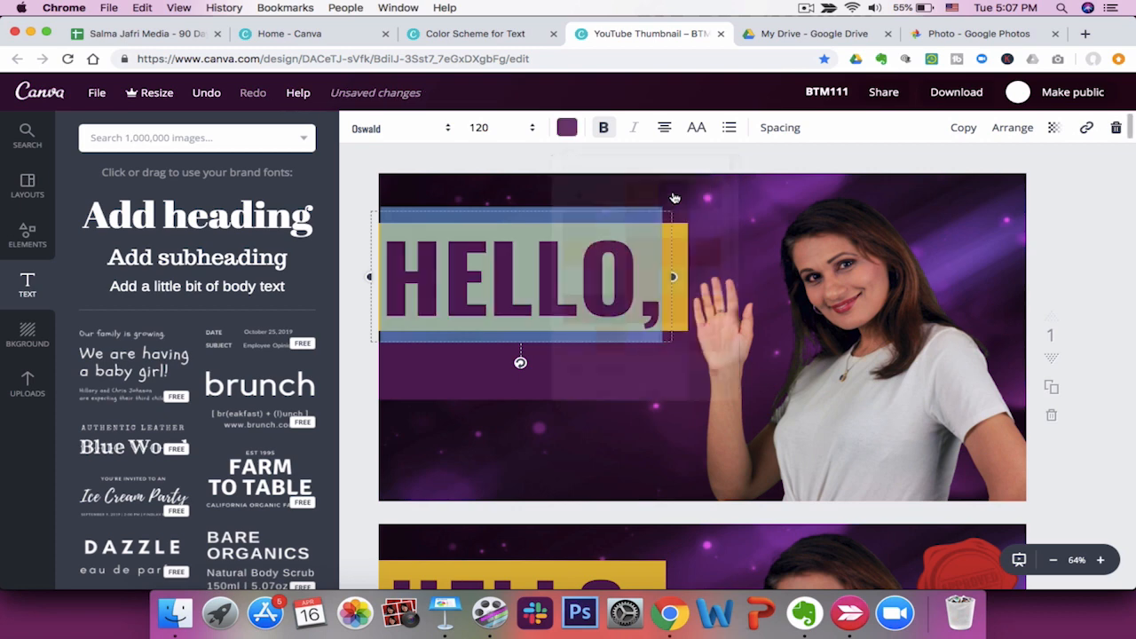
pyautogui.click(979, 214)
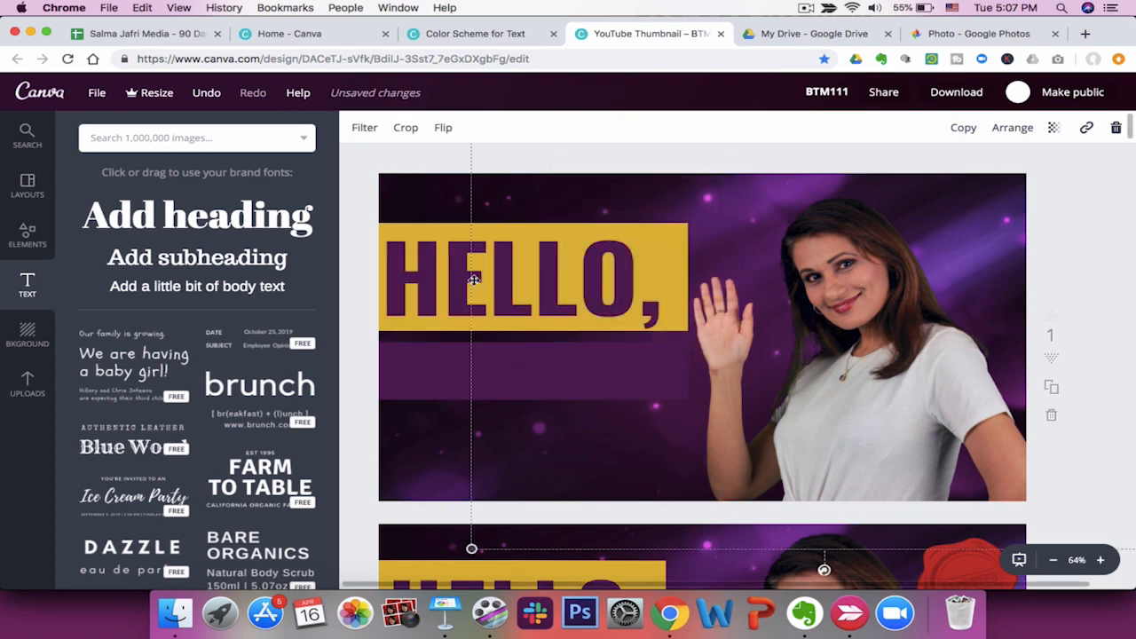
# Compare the thumbnail with the reference design on the second page.
pyautogui.scroll(-3, 569, 353)
pyautogui.scroll(3, 569, 353)
pyautogui.click(481, 295)
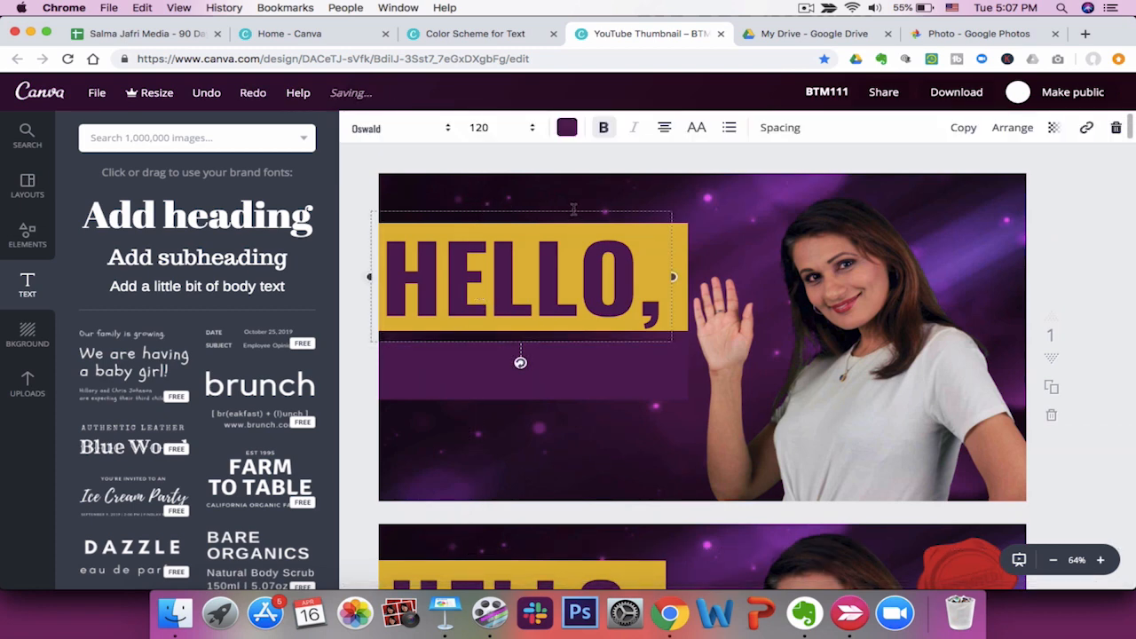
pyautogui.moveTo(578, 206); pyautogui.dragTo(578, 206)
pyautogui.click(360, 326)
pyautogui.scroll(-4, 371, 336)
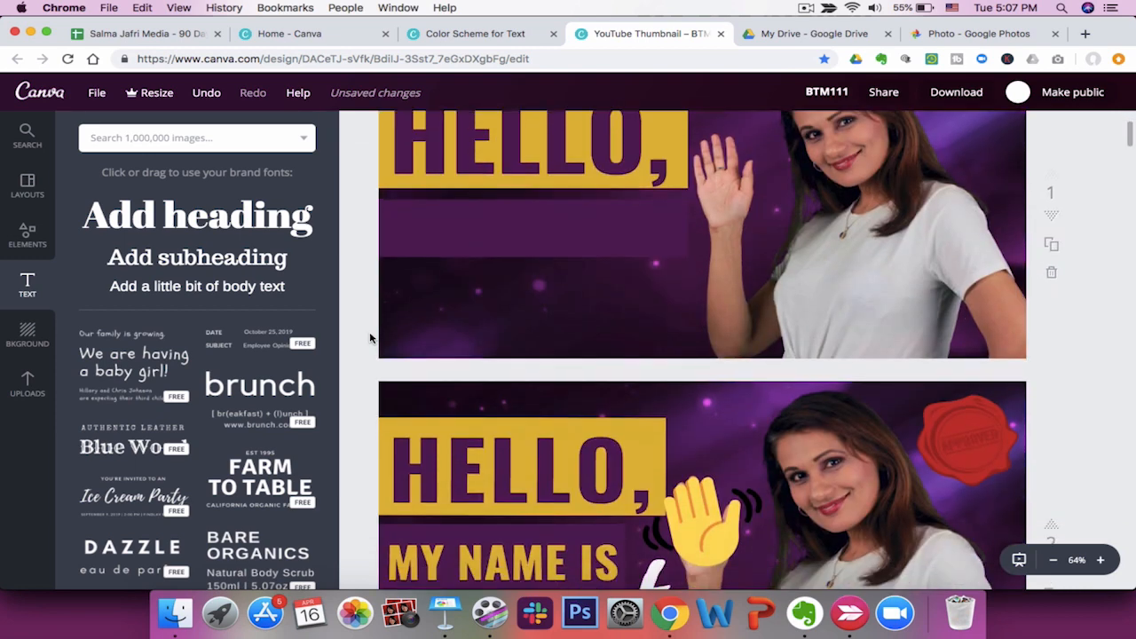
pyautogui.scroll(-2, 372, 338)
pyautogui.scroll(5, 364, 374)
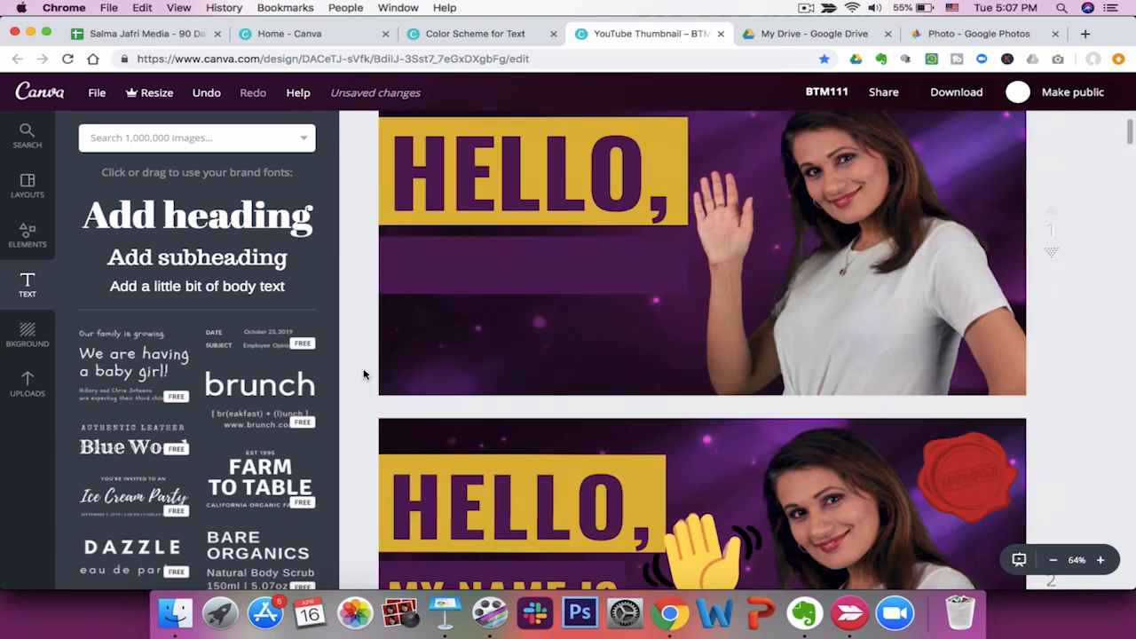
# Add a new heading text box onto the purple rectangle and set its font to Oswald.
pyautogui.click(492, 380)
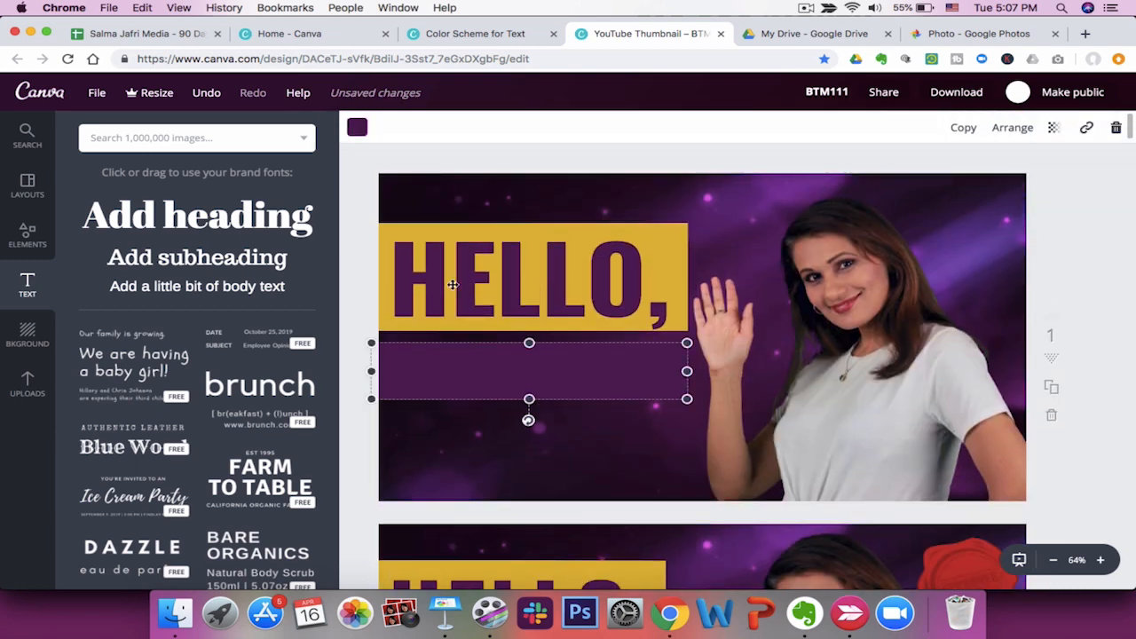
pyautogui.click(156, 221)
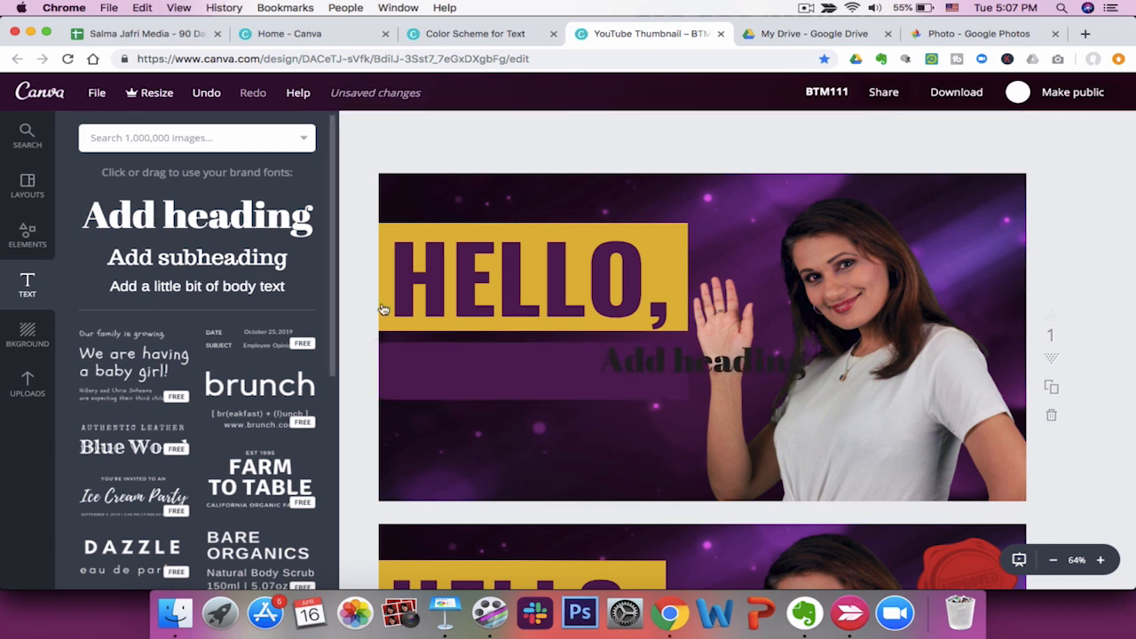
pyautogui.moveTo(706, 384); pyautogui.dragTo(505, 395)
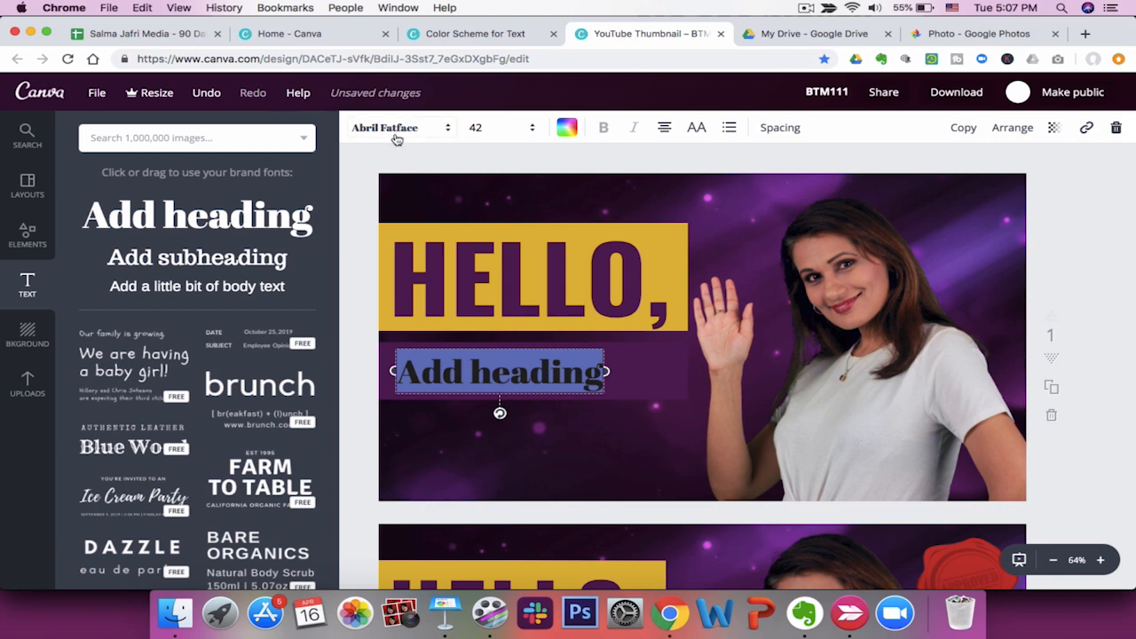
pyautogui.click(397, 133)
pyautogui.click(417, 267)
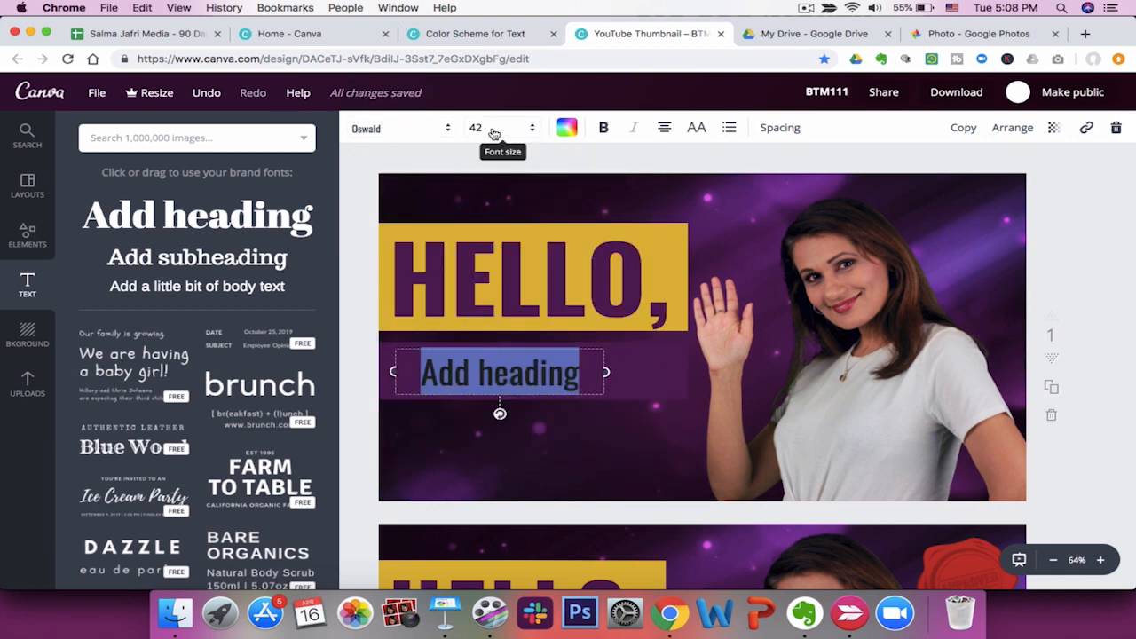
# Set the new heading's font size to 72 and replace its text with "MY NAME IS".
pyautogui.click(494, 131)
pyautogui.click(480, 404)
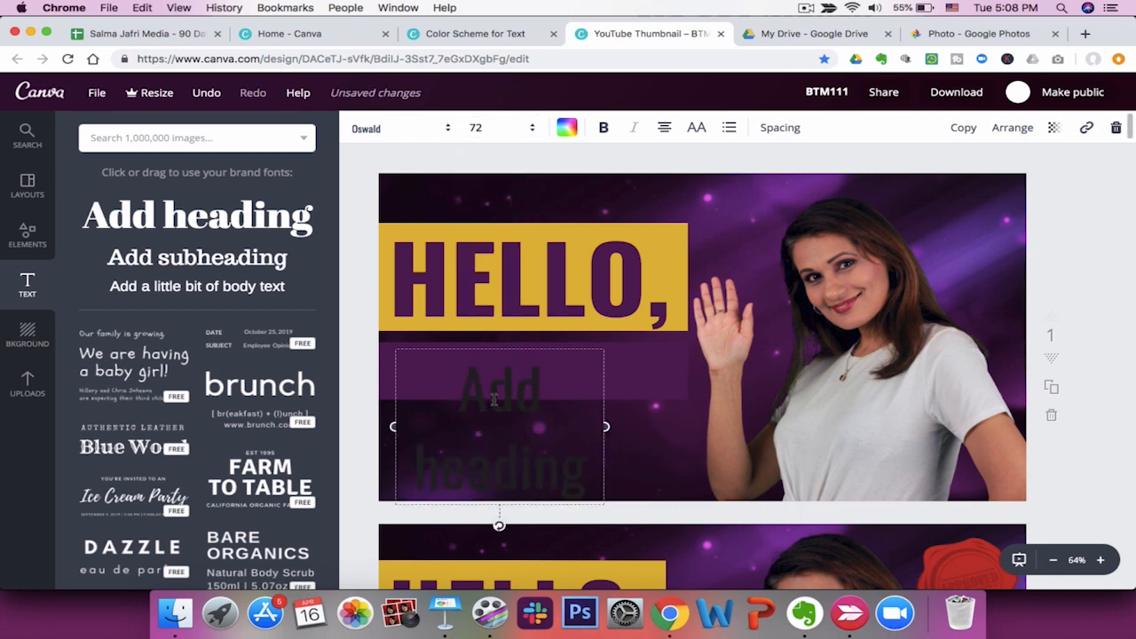
pyautogui.moveTo(462, 389); pyautogui.dragTo(601, 473)
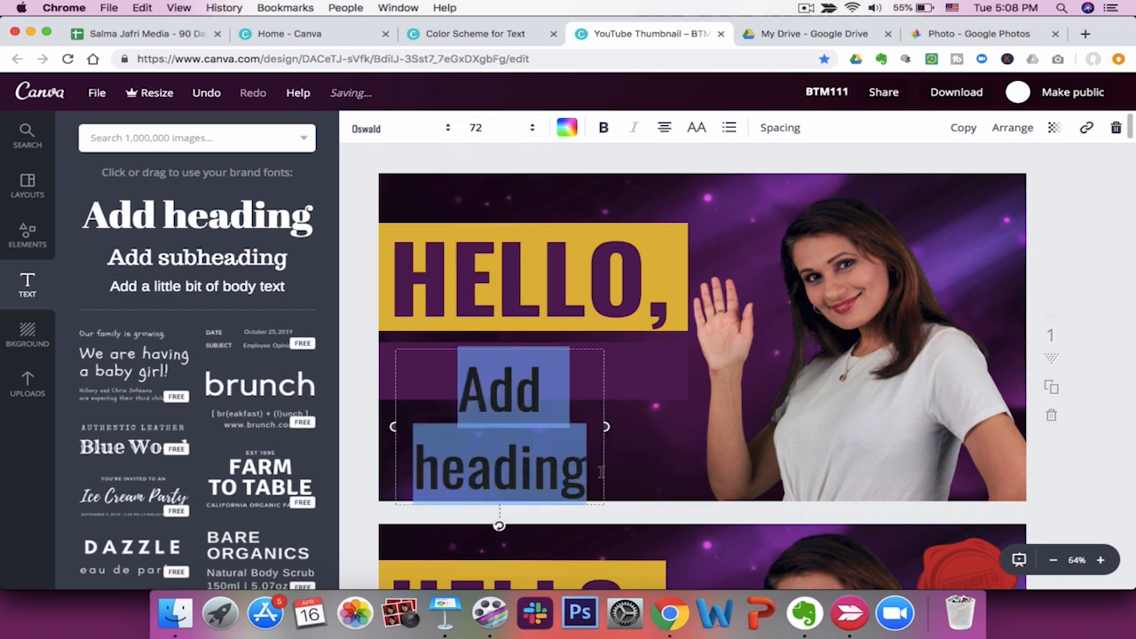
pyautogui.write('MY NAM')
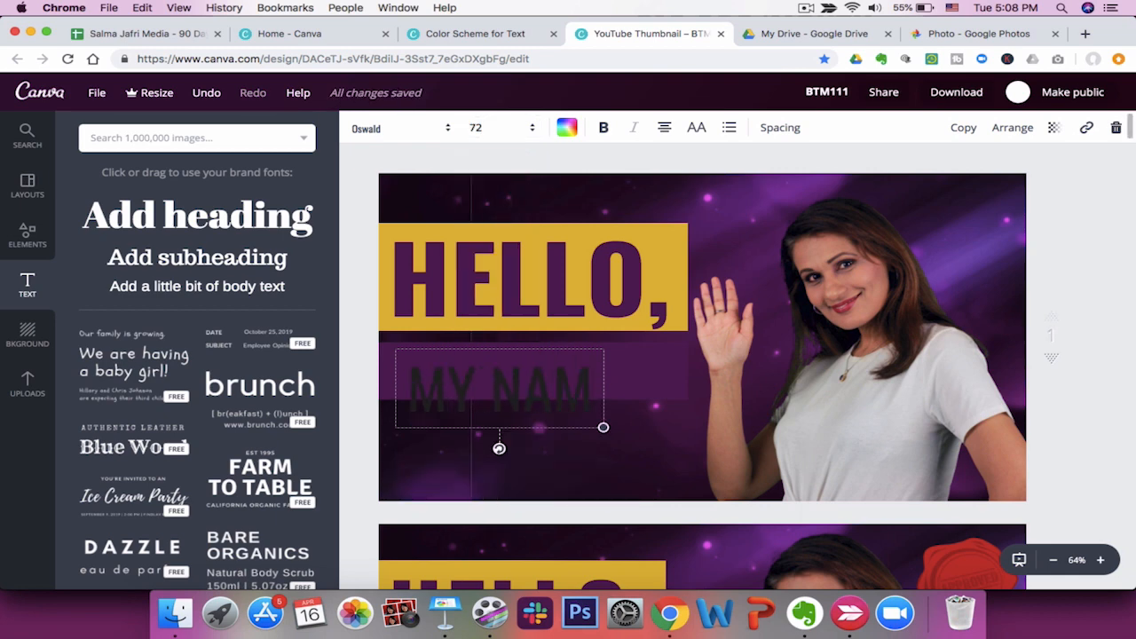
pyautogui.write('E IS')
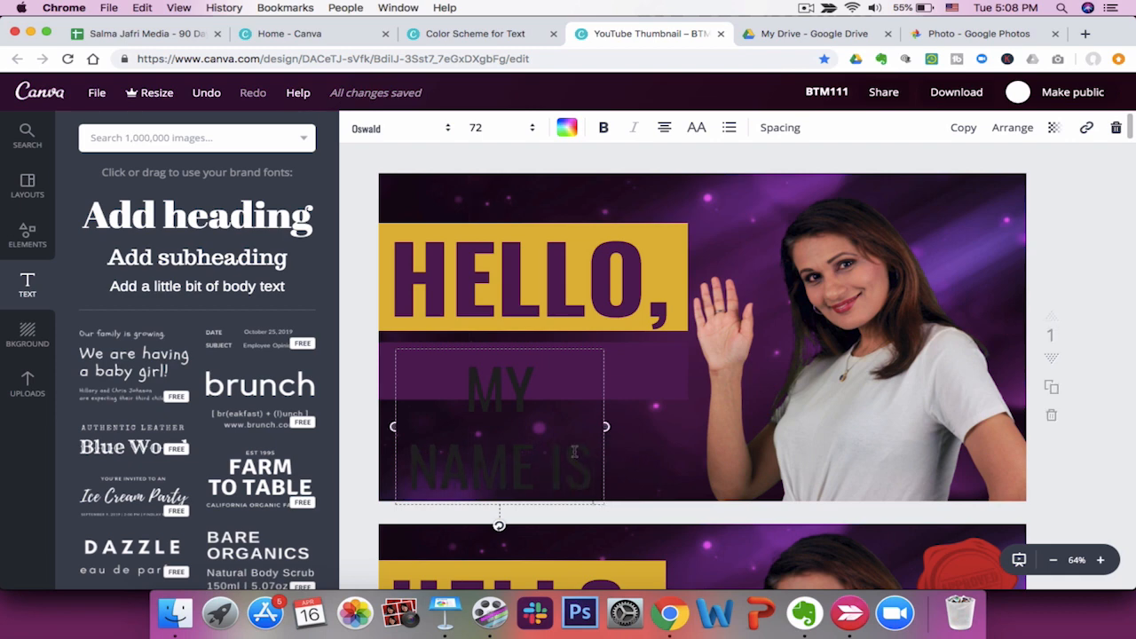
# Colour the "MY NAME IS" text with the gold document colour.
pyautogui.scroll(-5, 575, 453)
pyautogui.scroll(4, 576, 453)
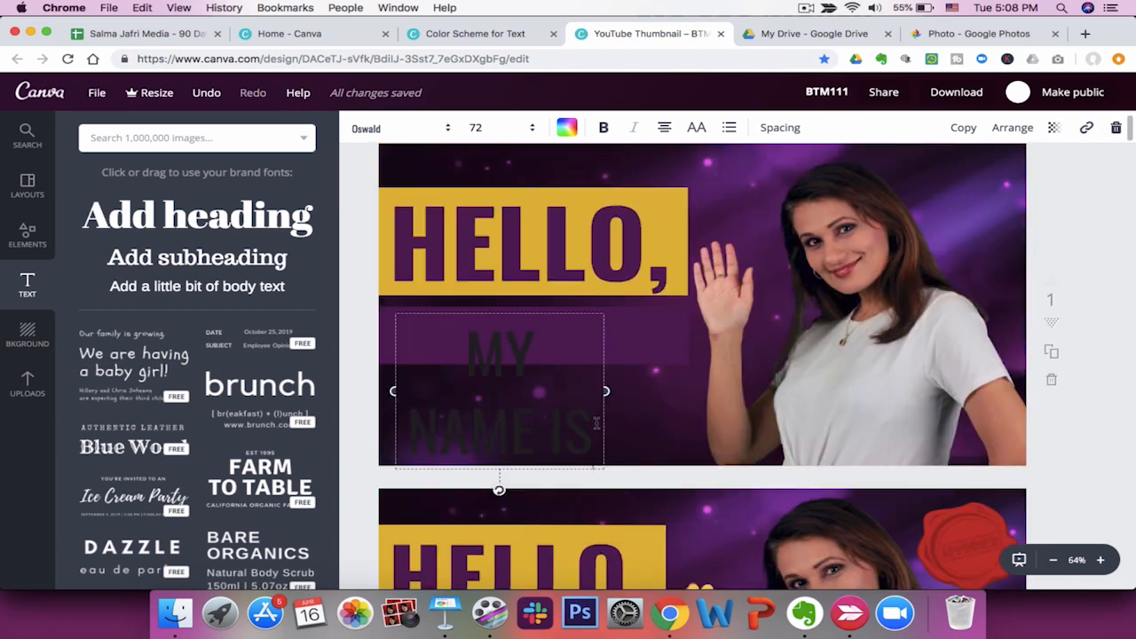
pyautogui.tripleClick(552, 408)
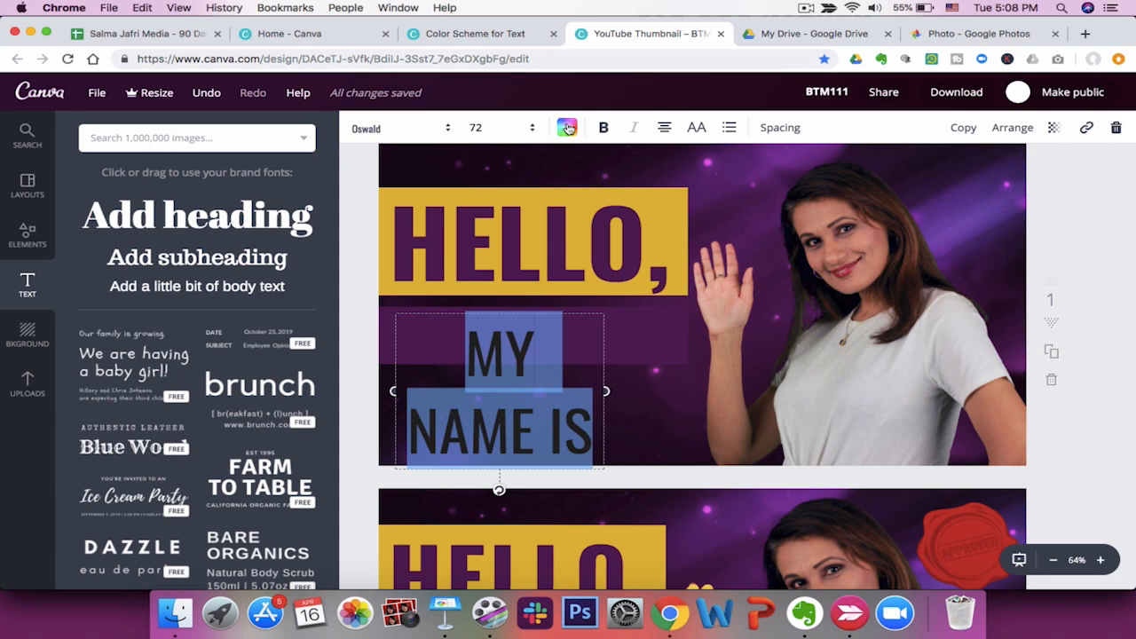
pyautogui.click(567, 127)
pyautogui.click(642, 197)
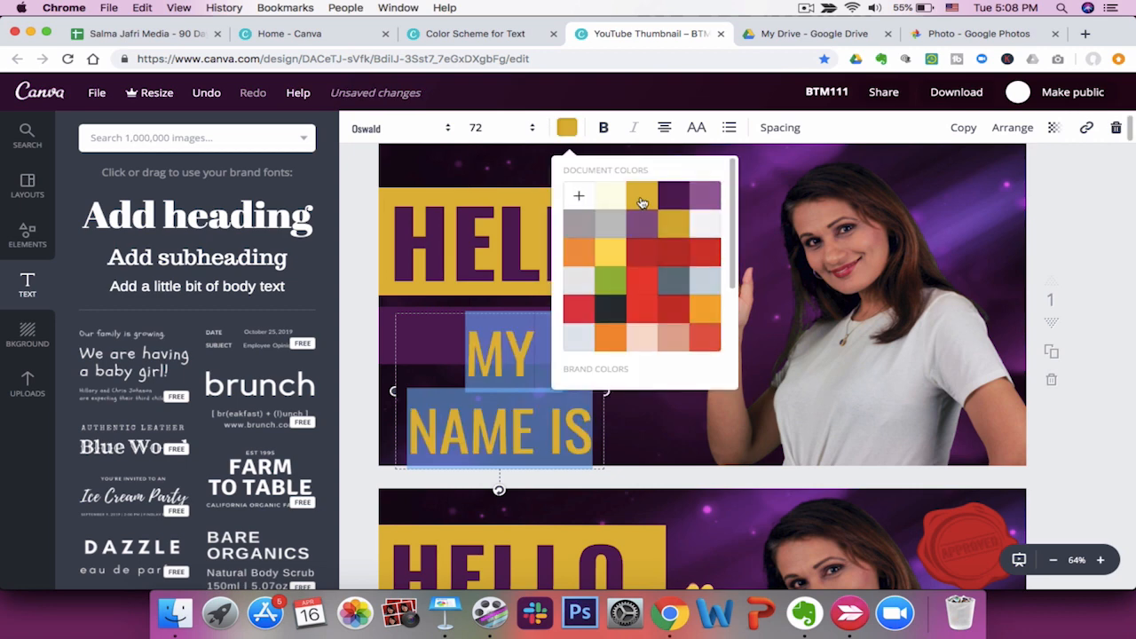
pyautogui.click(533, 196)
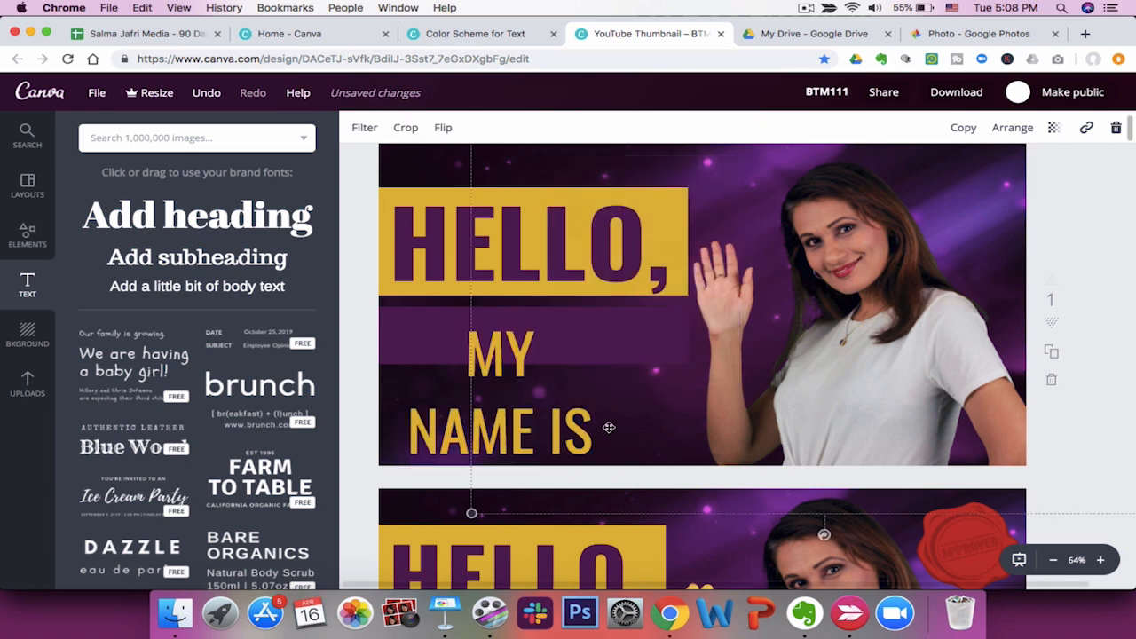
# Widen the "MY NAME IS" text box so the text fits on one line.
pyautogui.click(497, 366)
pyautogui.moveTo(600, 405); pyautogui.dragTo(687, 390)
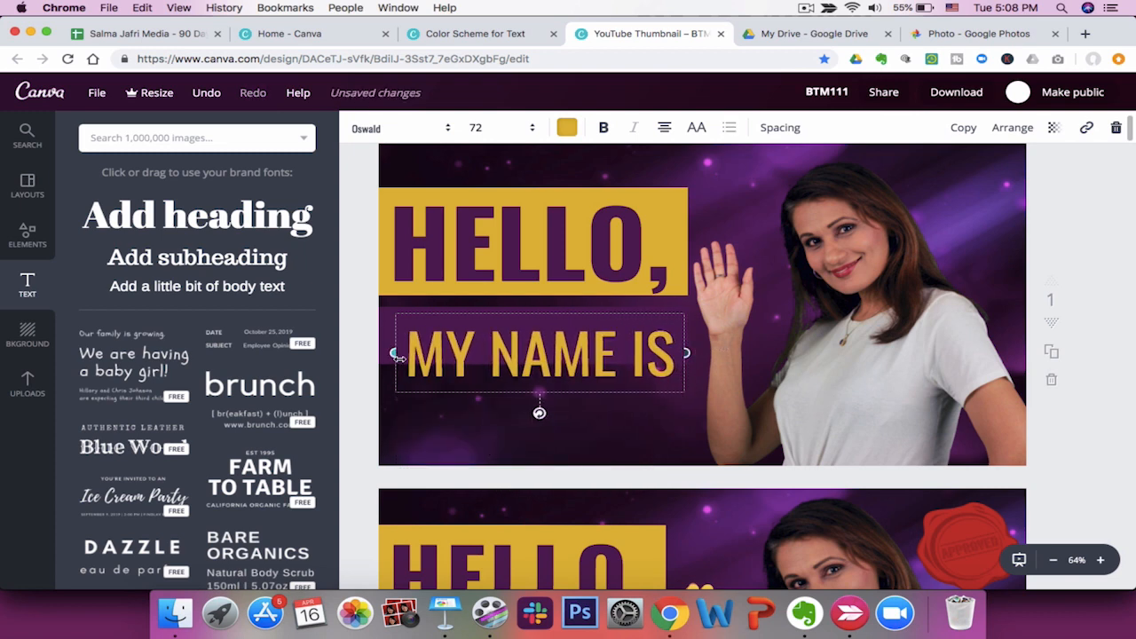
pyautogui.moveTo(389, 354); pyautogui.dragTo(383, 353)
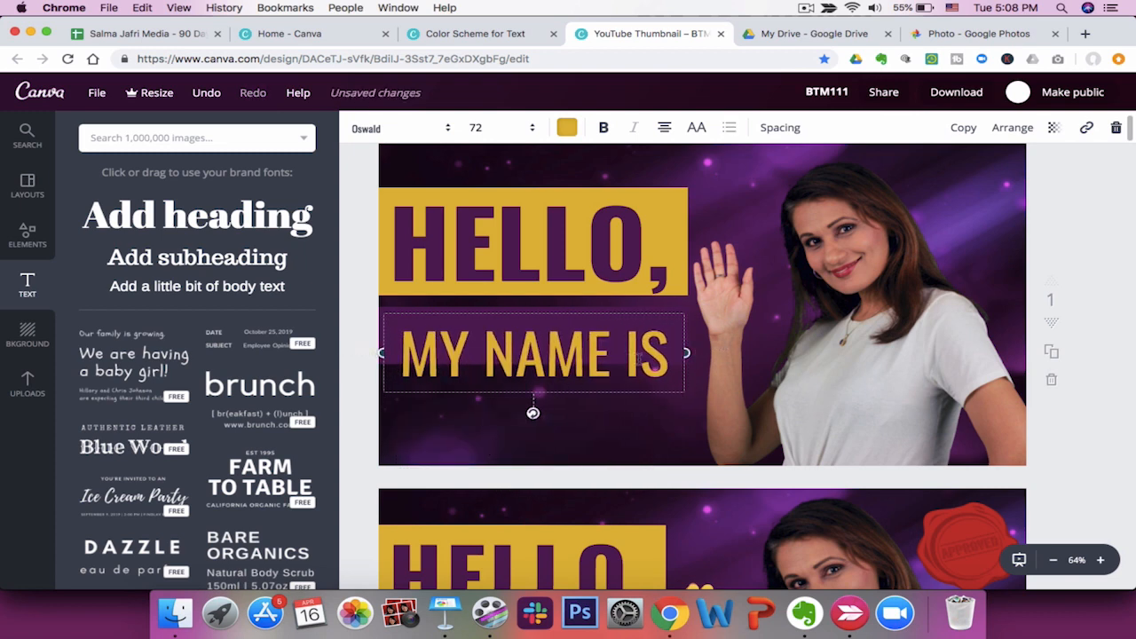
pyautogui.tripleClick(639, 357)
pyautogui.click(627, 418)
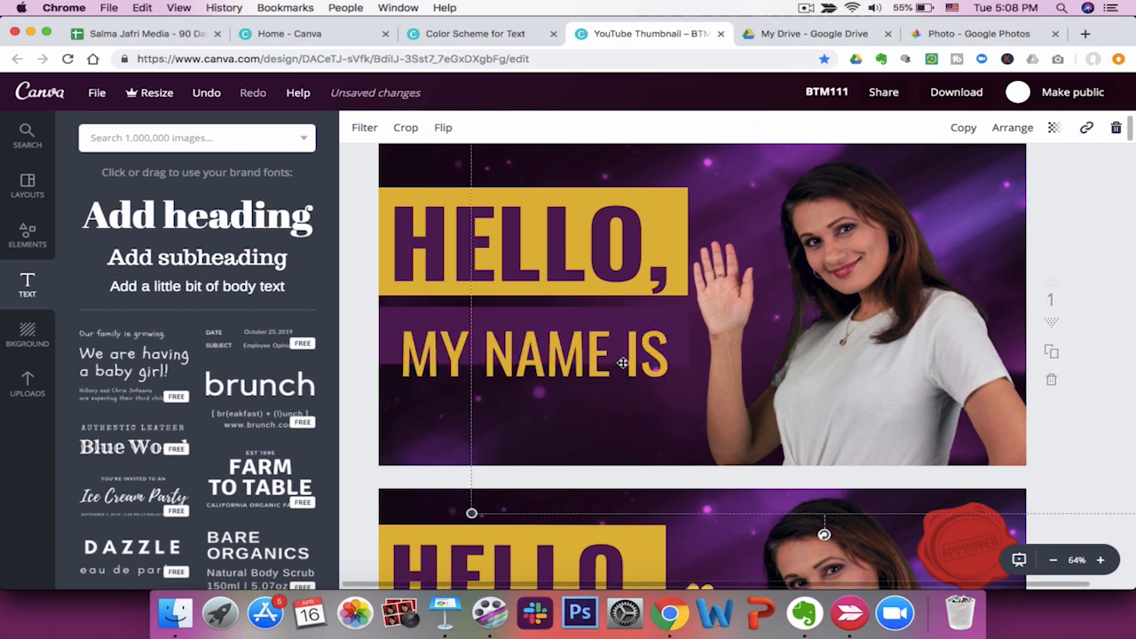
# Nudge the "MY NAME IS" text up on the purple rectangle and make it bold.
pyautogui.click(388, 309)
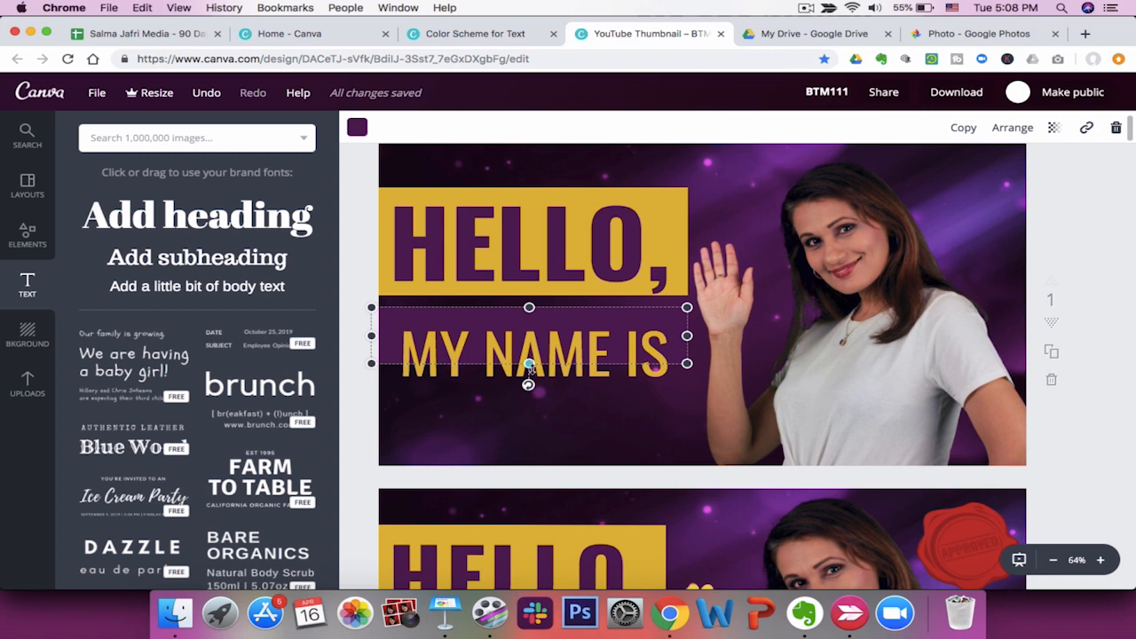
pyautogui.moveTo(534, 349); pyautogui.dragTo(525, 340)
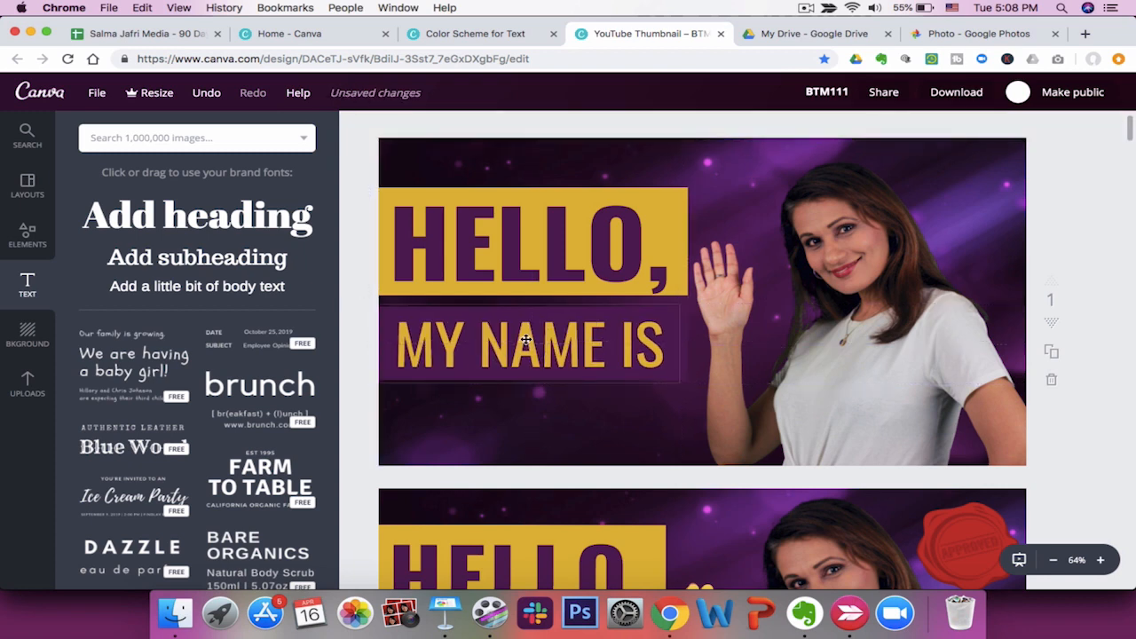
pyautogui.doubleClick(525, 340)
pyautogui.hotkey('ctrl', 'b')
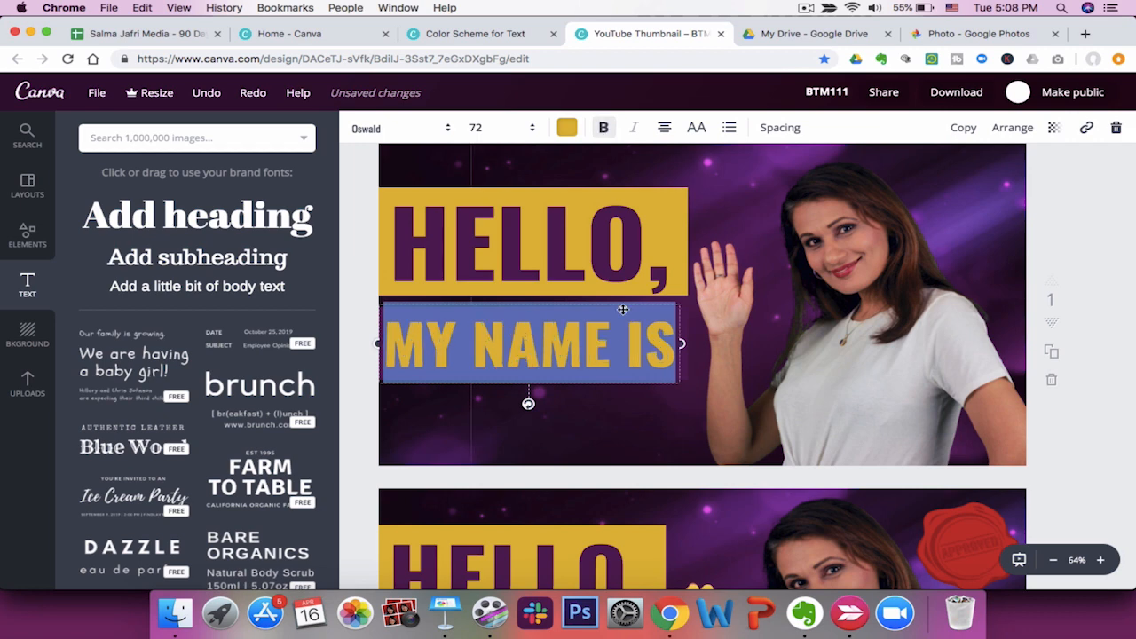
pyautogui.click(619, 432)
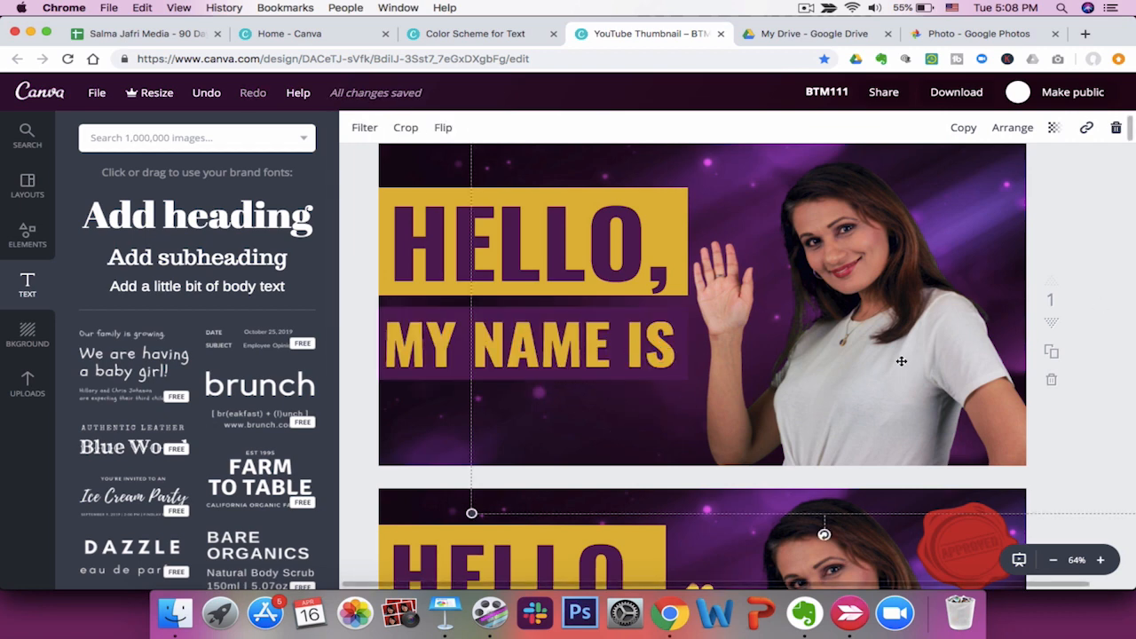
# Add another heading text box reading "expert".
pyautogui.click(211, 223)
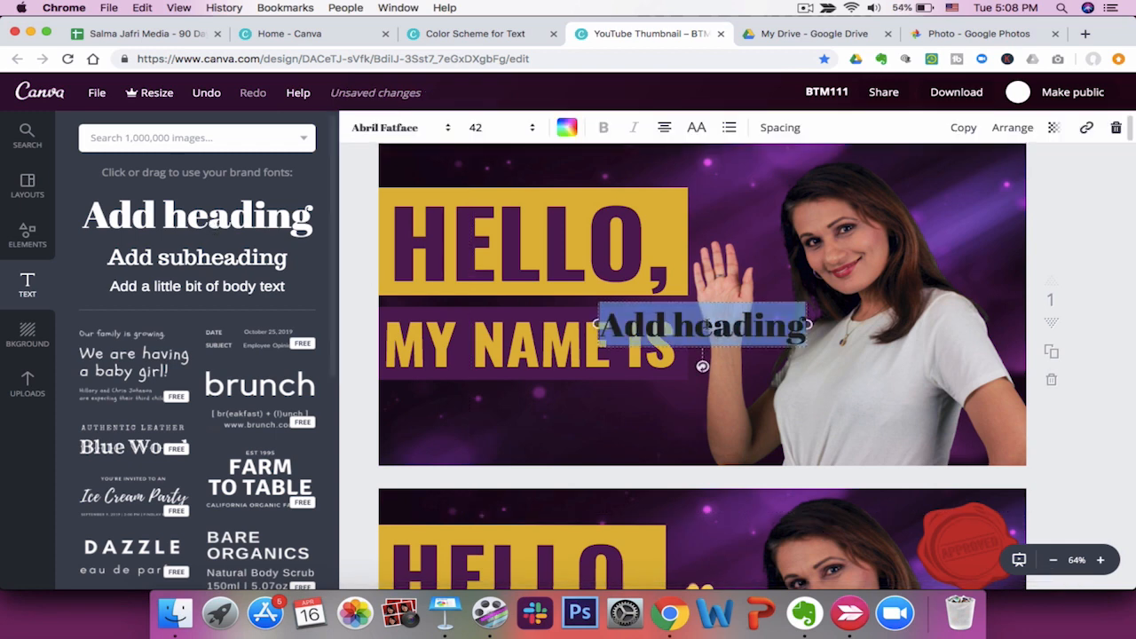
pyautogui.write('expert')
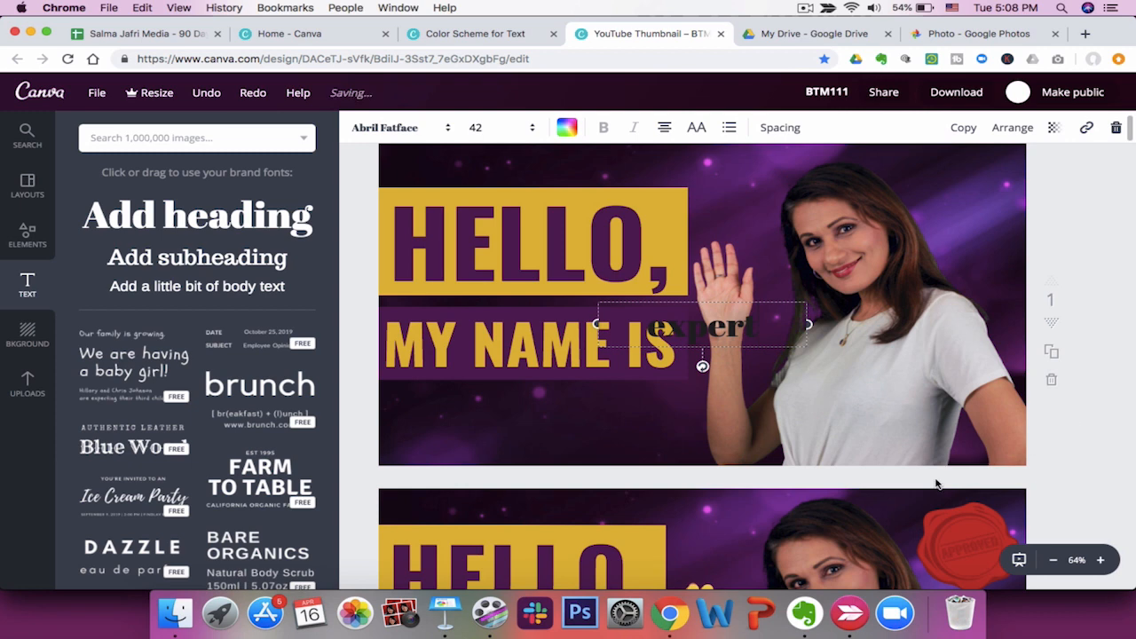
pyautogui.scroll(-3, 936, 480)
pyautogui.scroll(3, 936, 480)
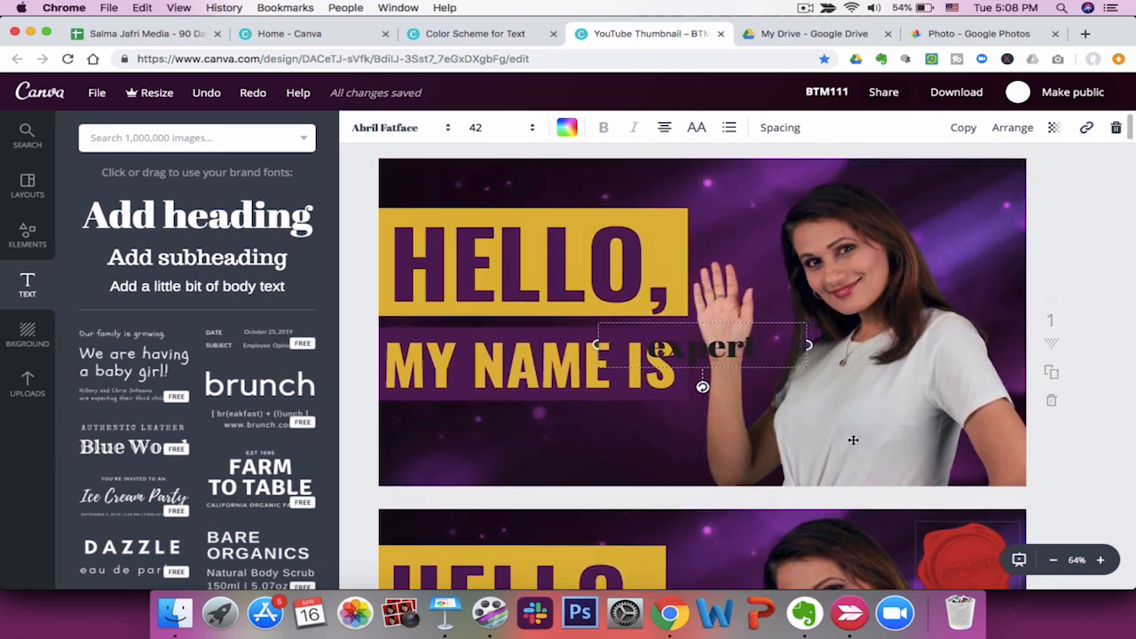
# Colour the "expert" text white and set its font to Playlist Script.
pyautogui.doubleClick(695, 358)
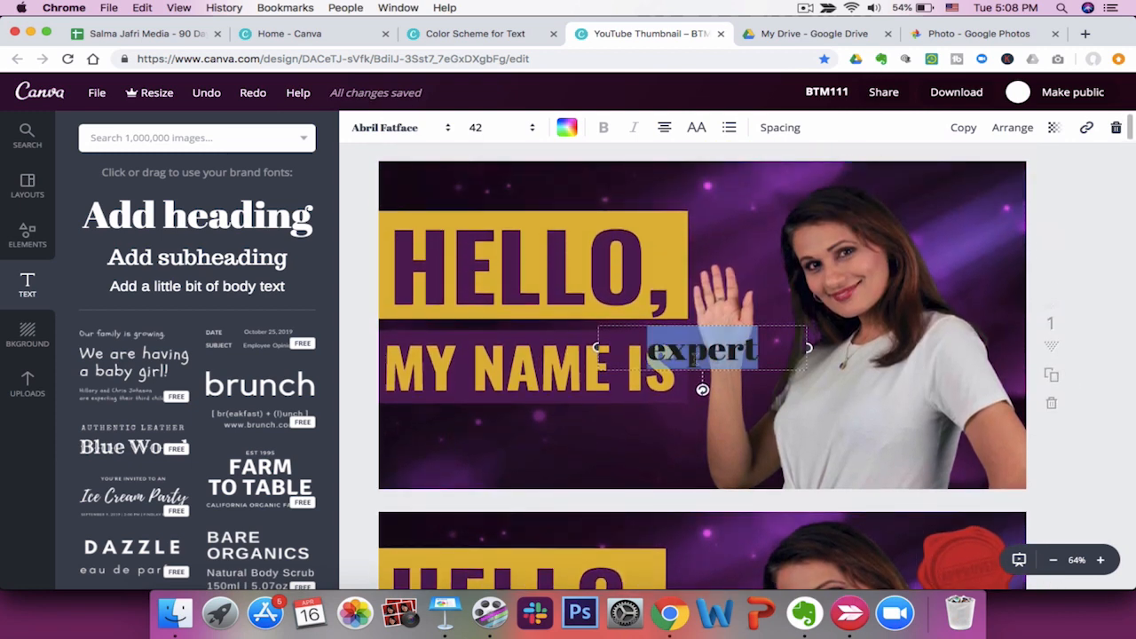
pyautogui.click(567, 127)
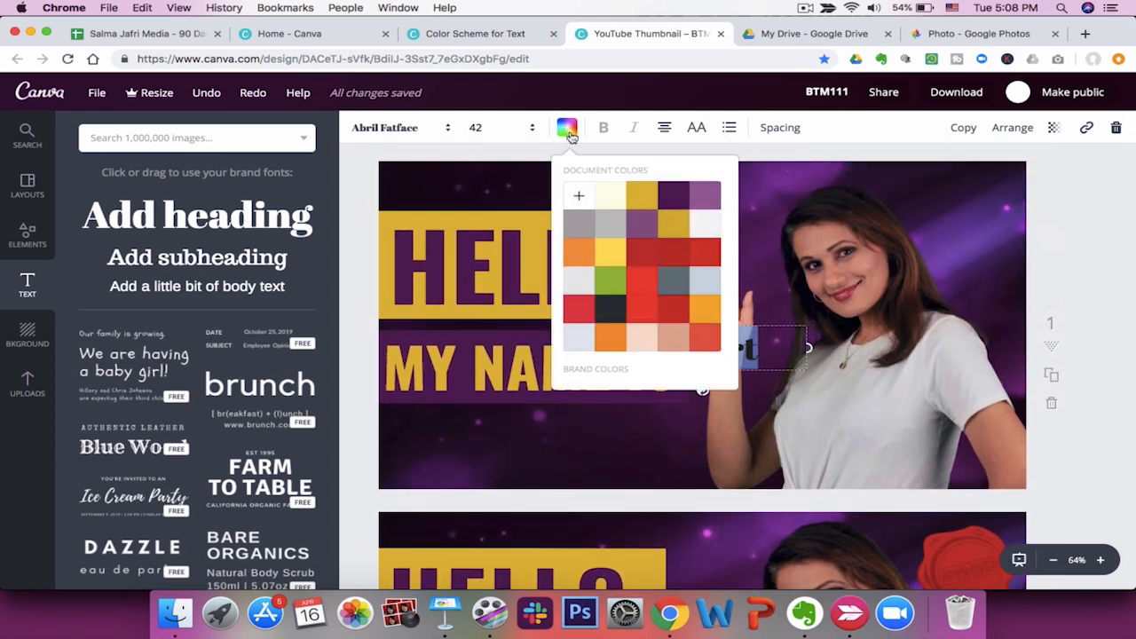
pyautogui.click(579, 196)
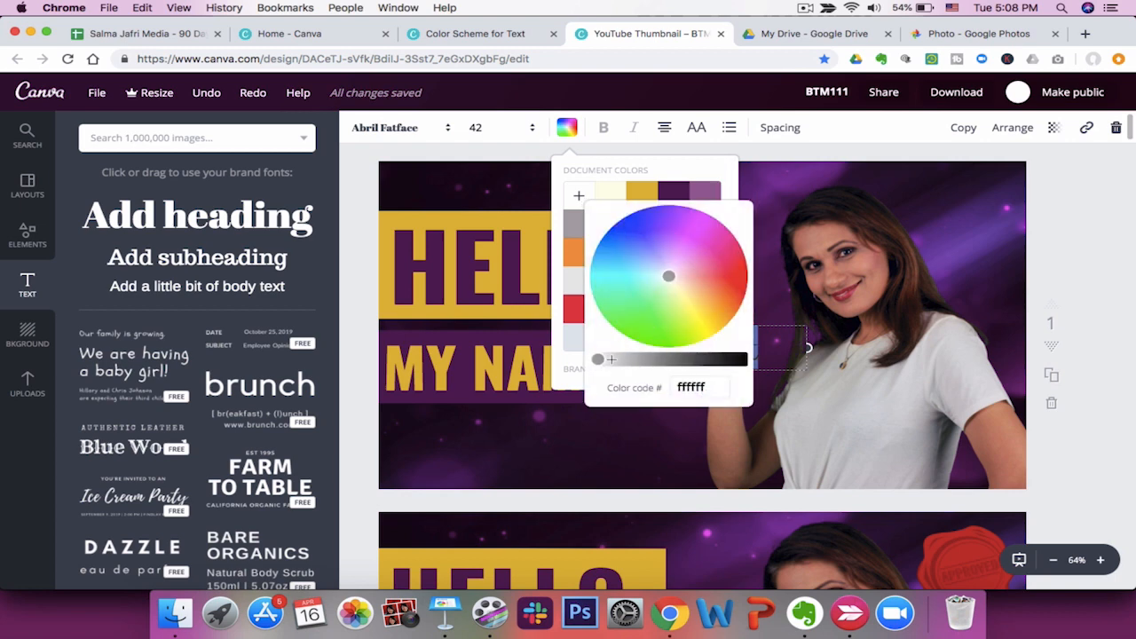
pyautogui.moveTo(604, 359); pyautogui.dragTo(576, 367)
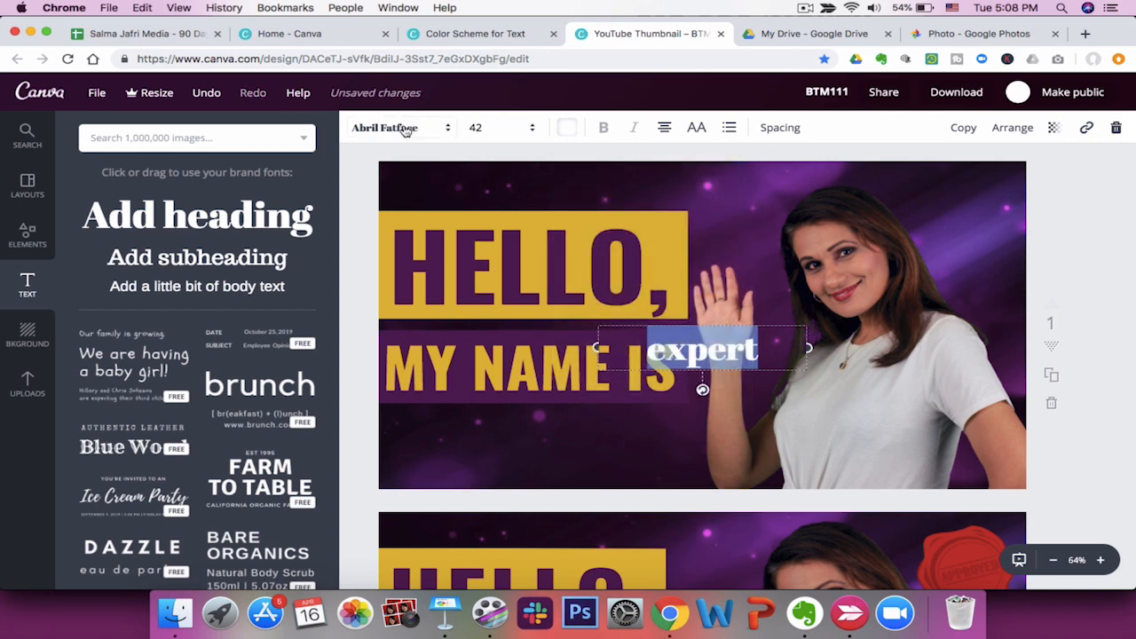
pyautogui.click(404, 128)
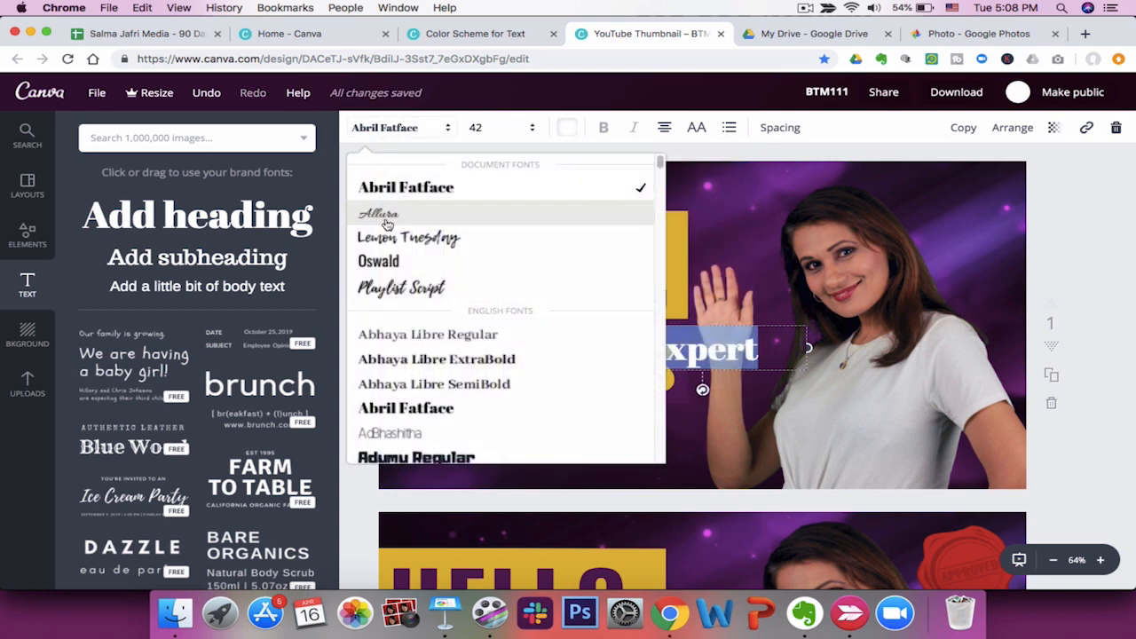
pyautogui.click(388, 289)
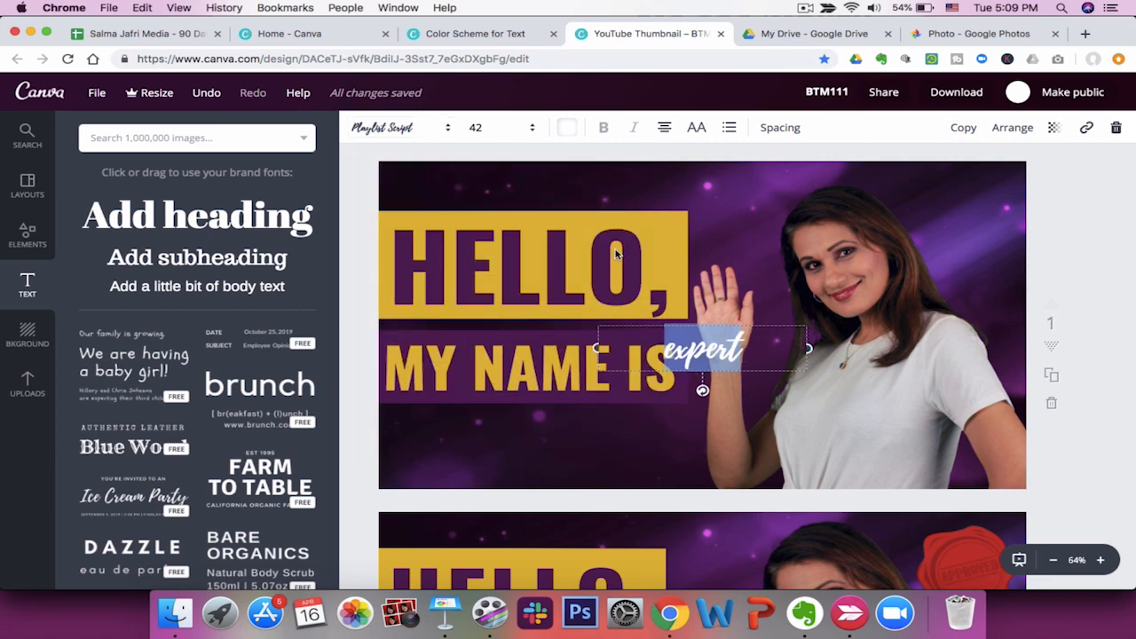
# Rotate the "expert" text to a slant and move it below "MY NAME IS".
pyautogui.moveTo(704, 396); pyautogui.dragTo(715, 396)
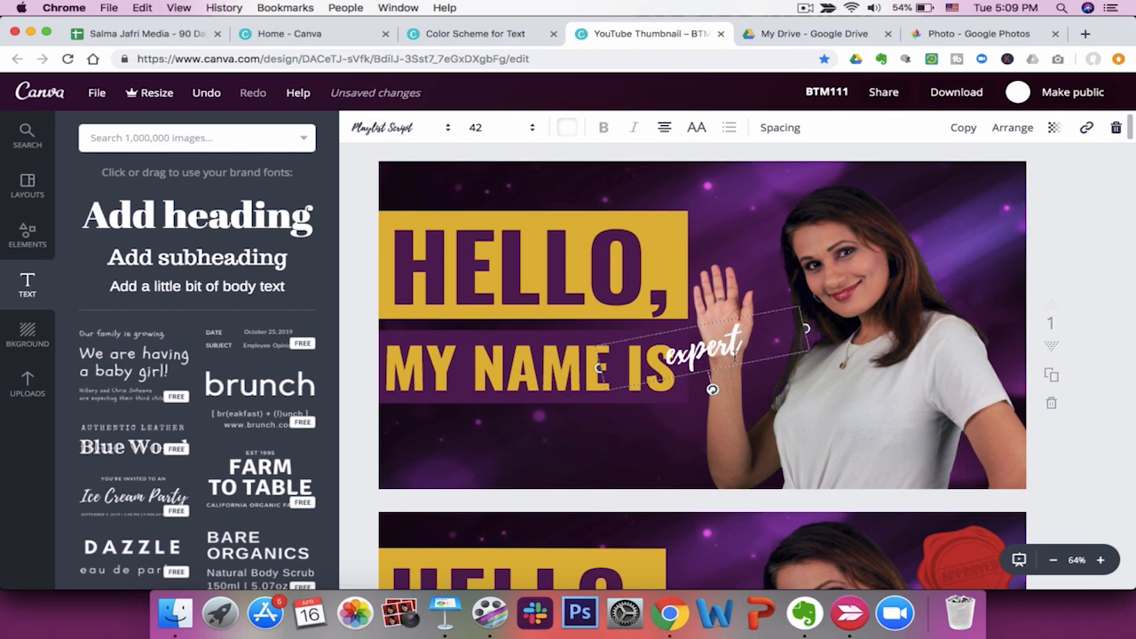
pyautogui.press('super+z')
pyautogui.moveTo(732, 367); pyautogui.dragTo(633, 453)
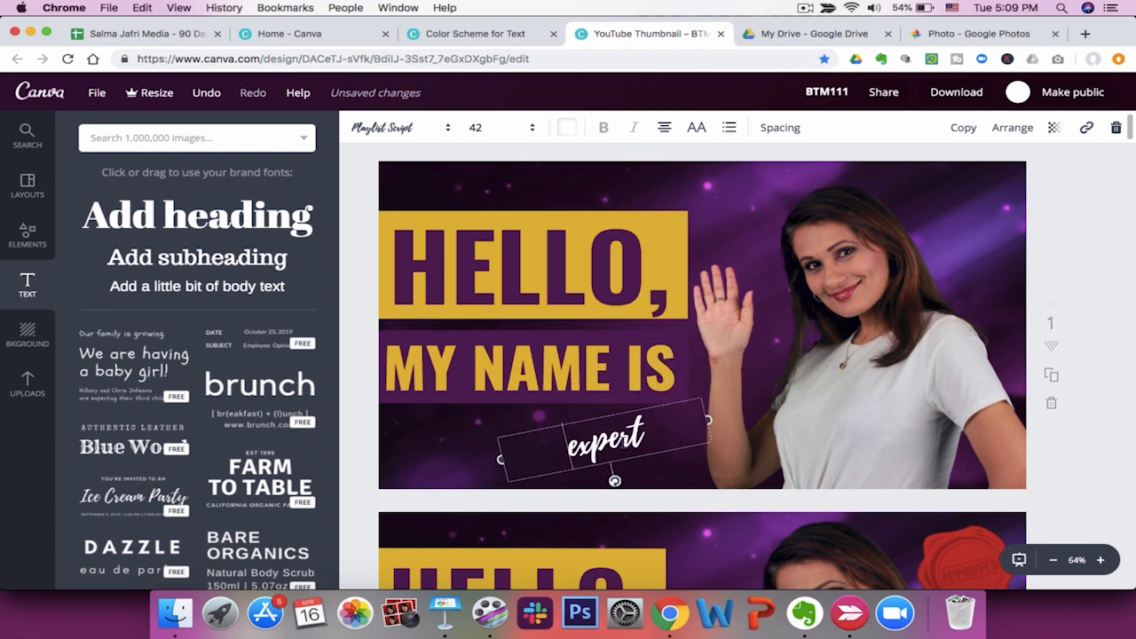
# Set the "expert" text size to 104.
pyautogui.click(497, 129)
pyautogui.scroll(-2, 484, 408)
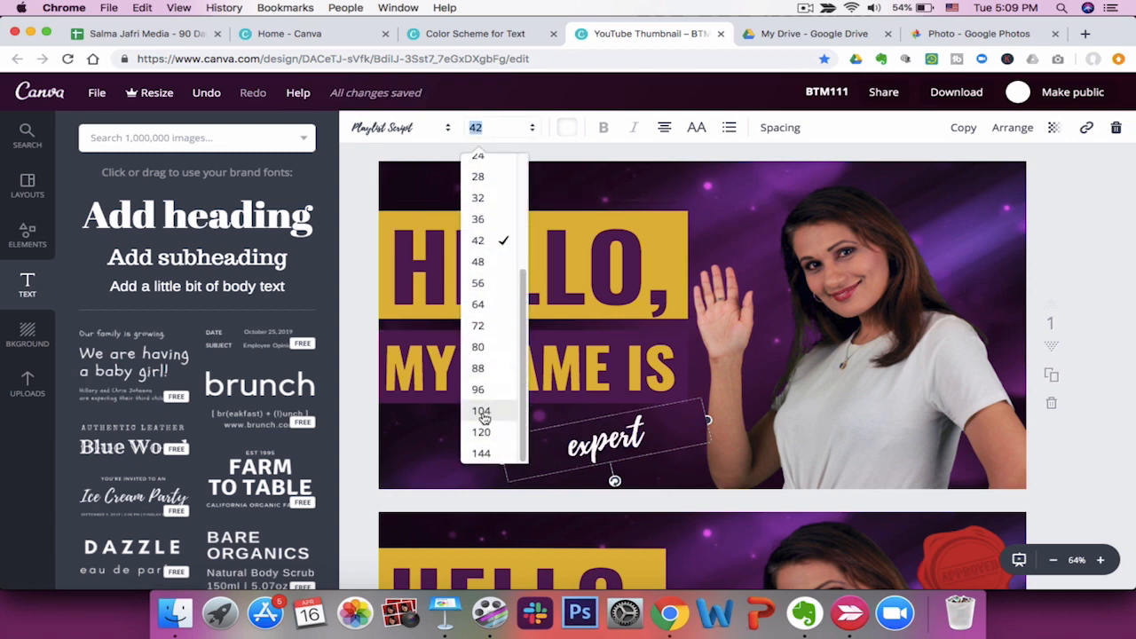
pyautogui.click(481, 413)
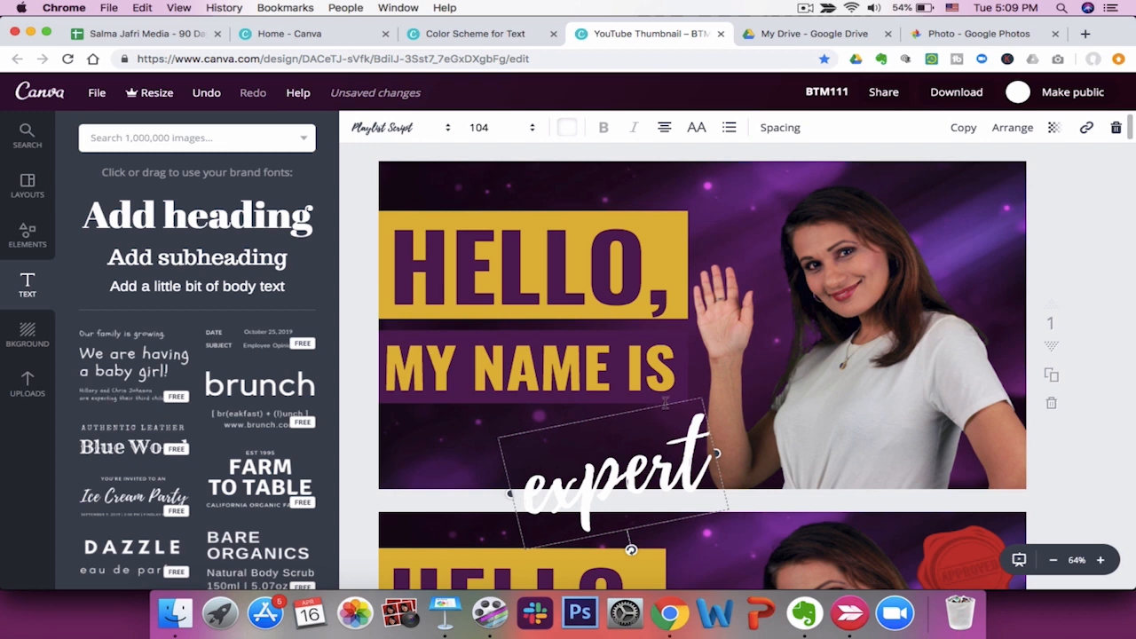
pyautogui.scroll(-5, 665, 411)
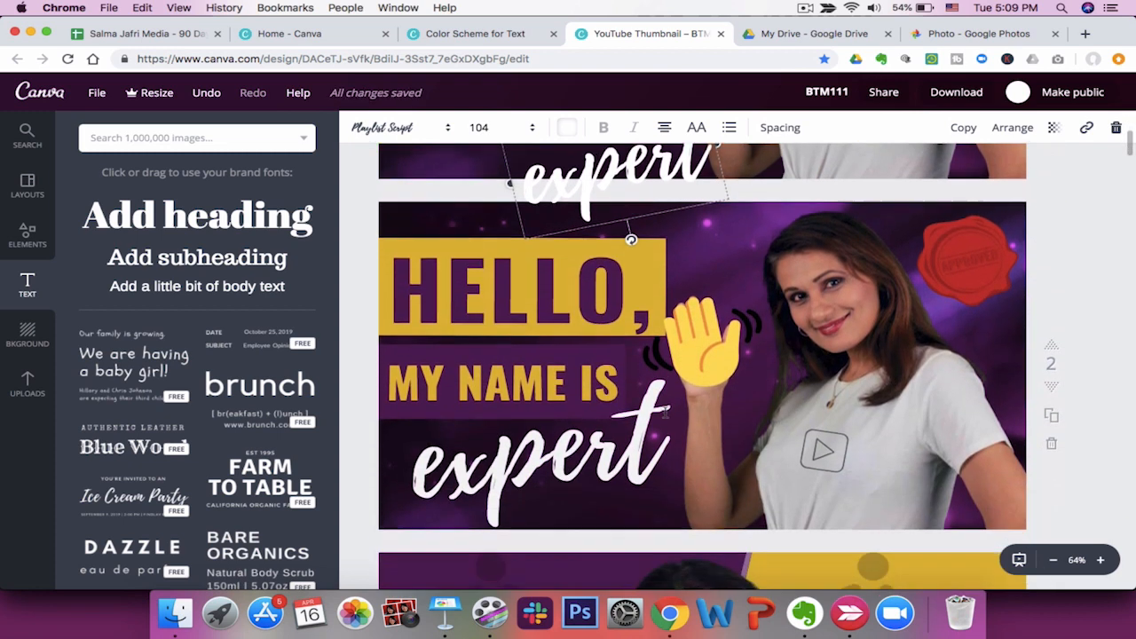
pyautogui.press('super+z')
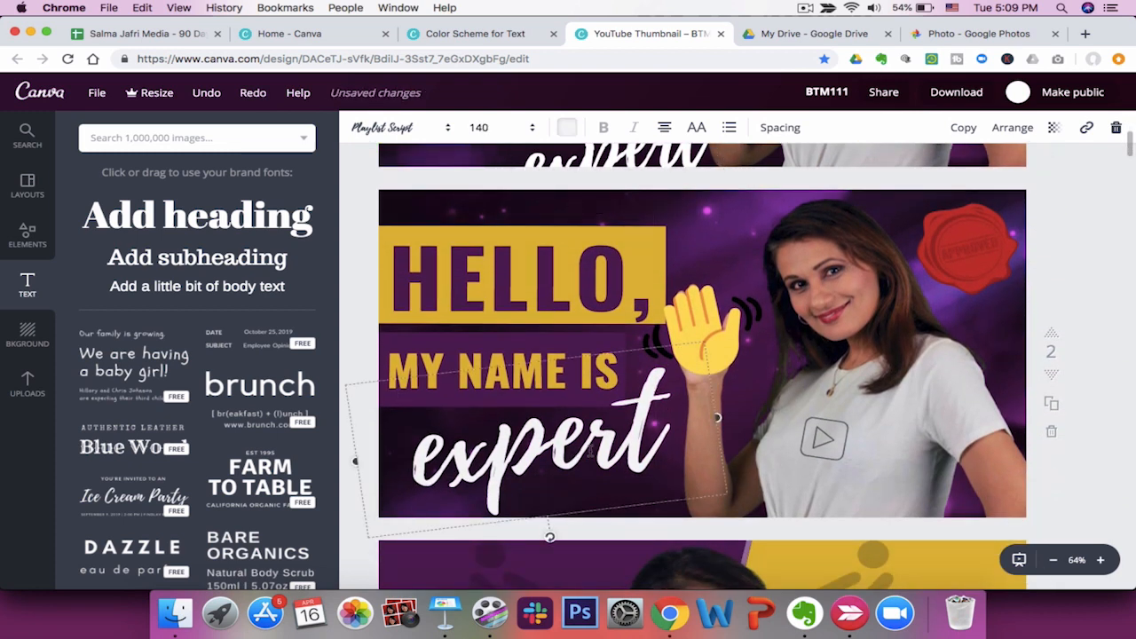
# Set the "expert" text size to 140.
pyautogui.scroll(3, 603, 375)
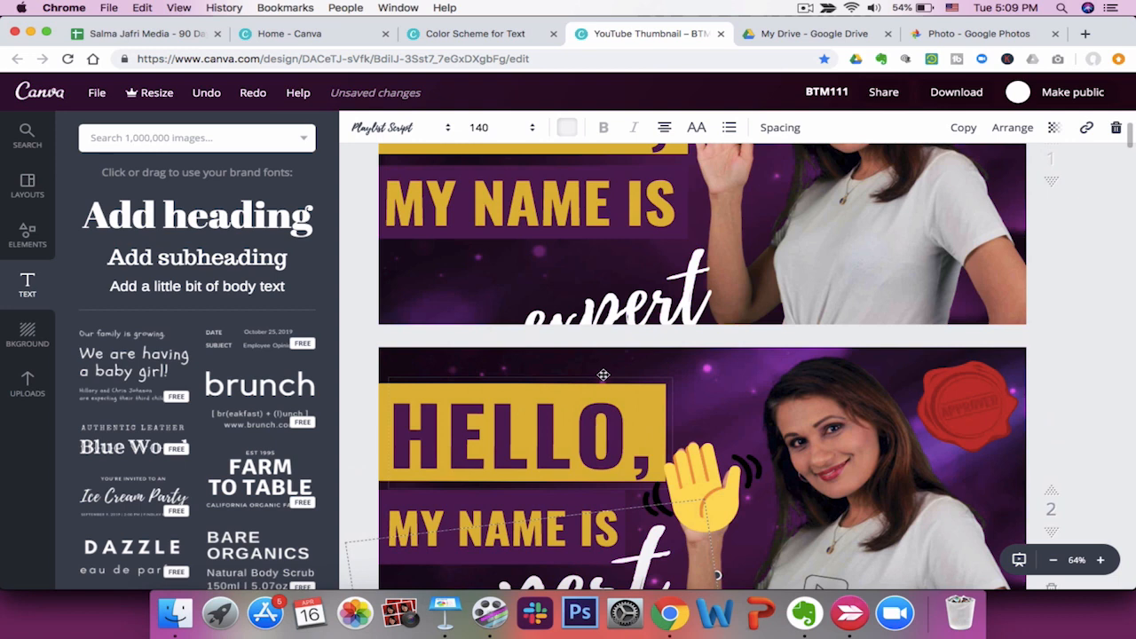
pyautogui.click(624, 306)
pyautogui.click(512, 131)
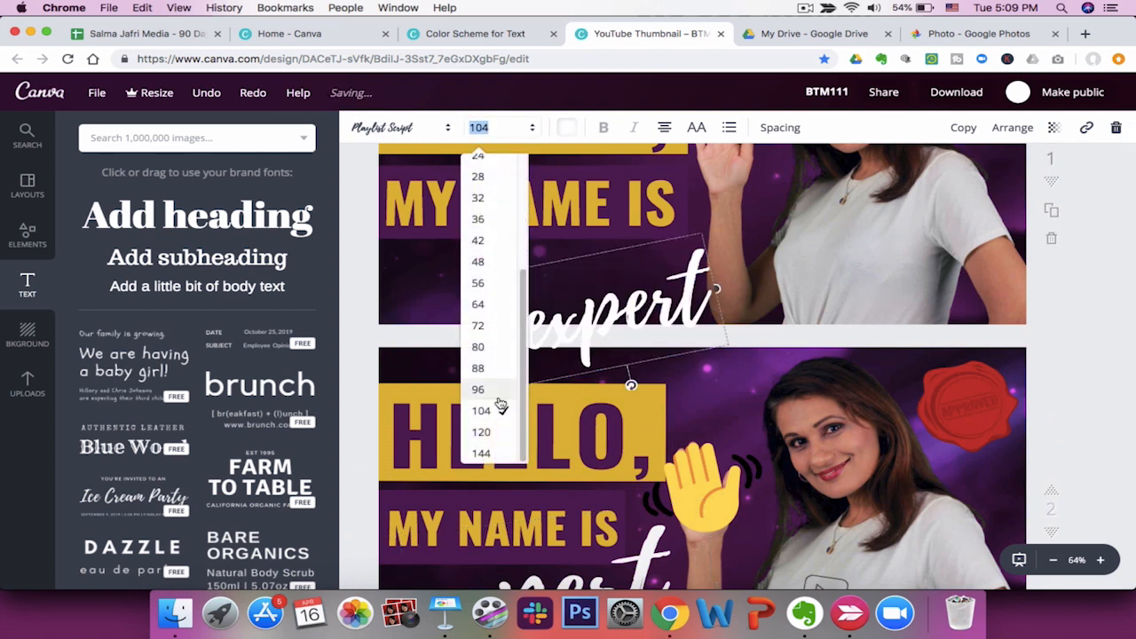
pyautogui.click(481, 453)
pyautogui.click(483, 127)
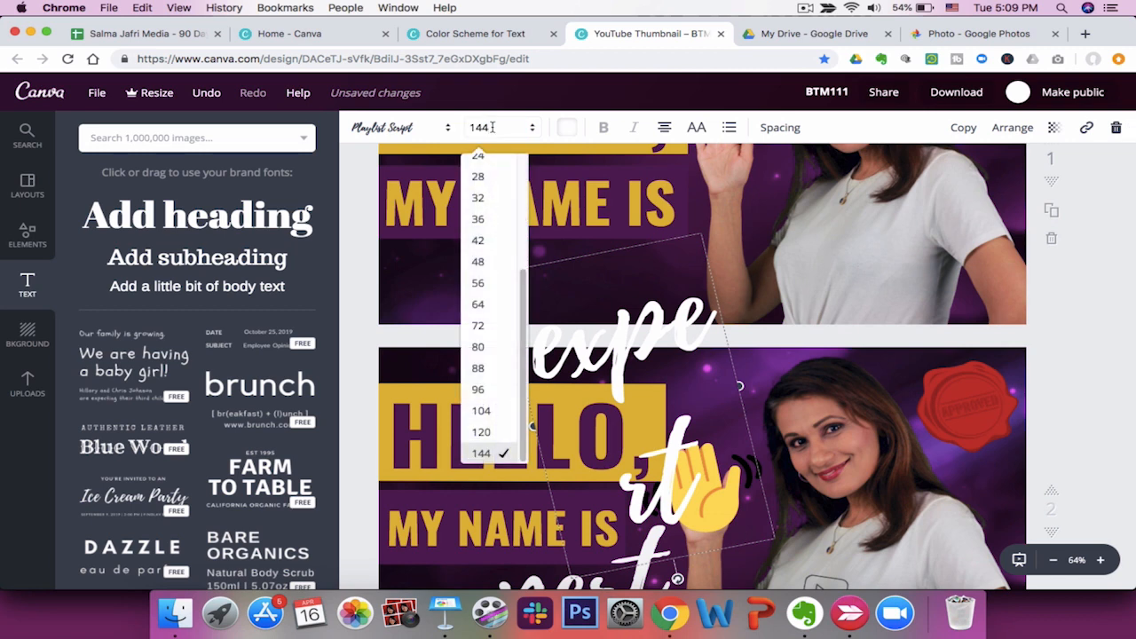
pyautogui.press('Return')
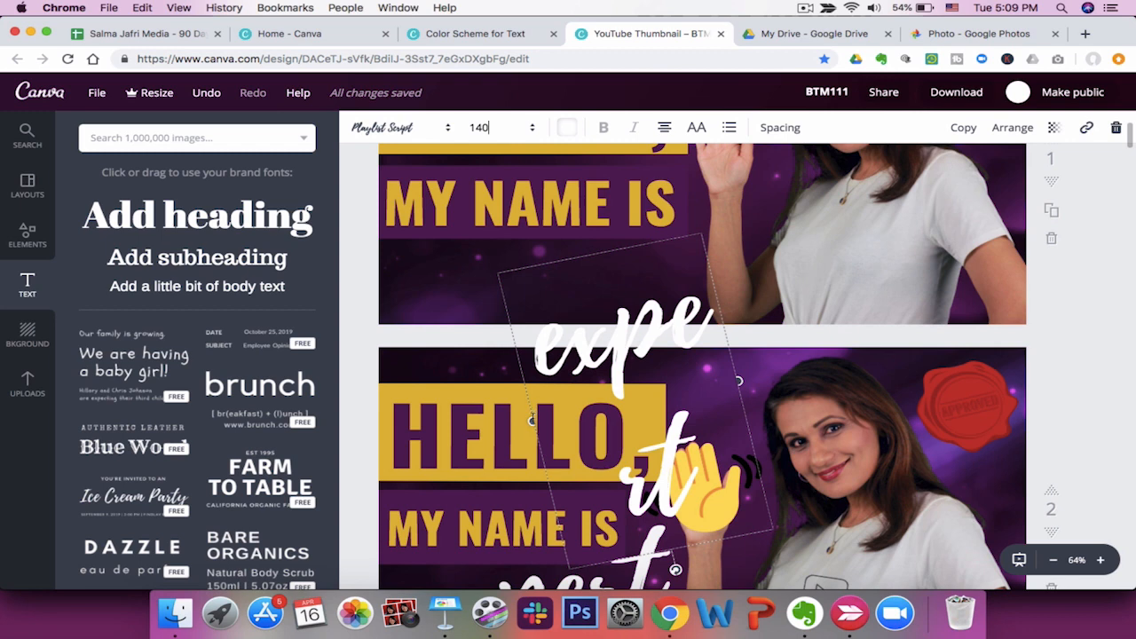
# Position the enlarged "expert" text so it overlaps the end of "MY NAME IS".
pyautogui.moveTo(527, 422); pyautogui.dragTo(455, 449)
pyautogui.scroll(2, 693, 378)
pyautogui.scroll(1, 693, 376)
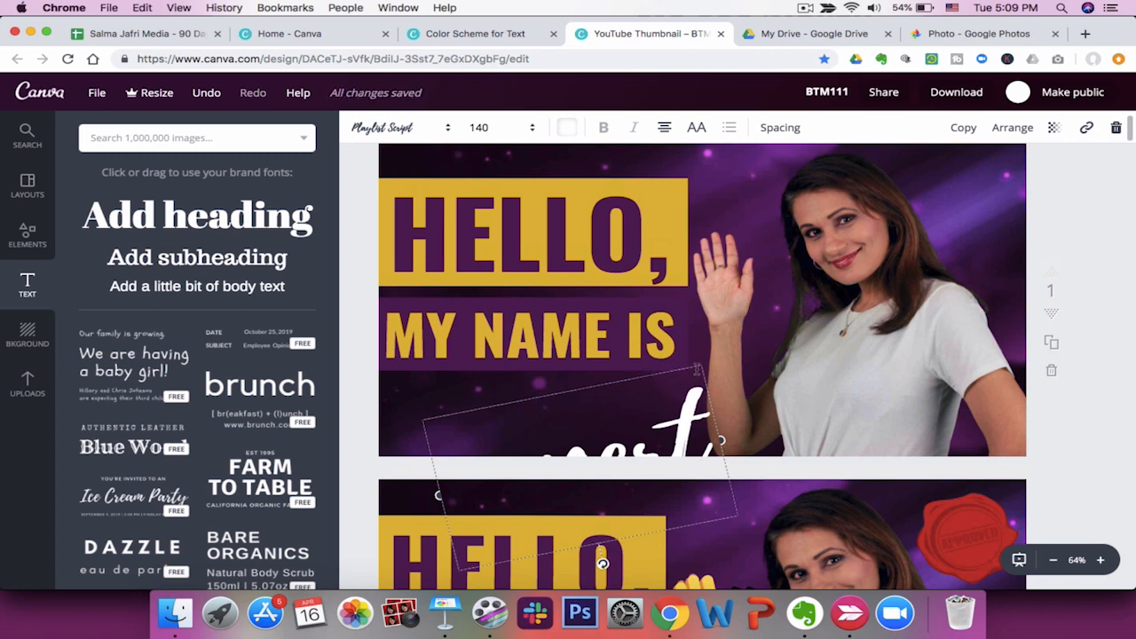
pyautogui.moveTo(694, 367); pyautogui.dragTo(708, 289)
pyautogui.moveTo(707, 290); pyautogui.dragTo(707, 270)
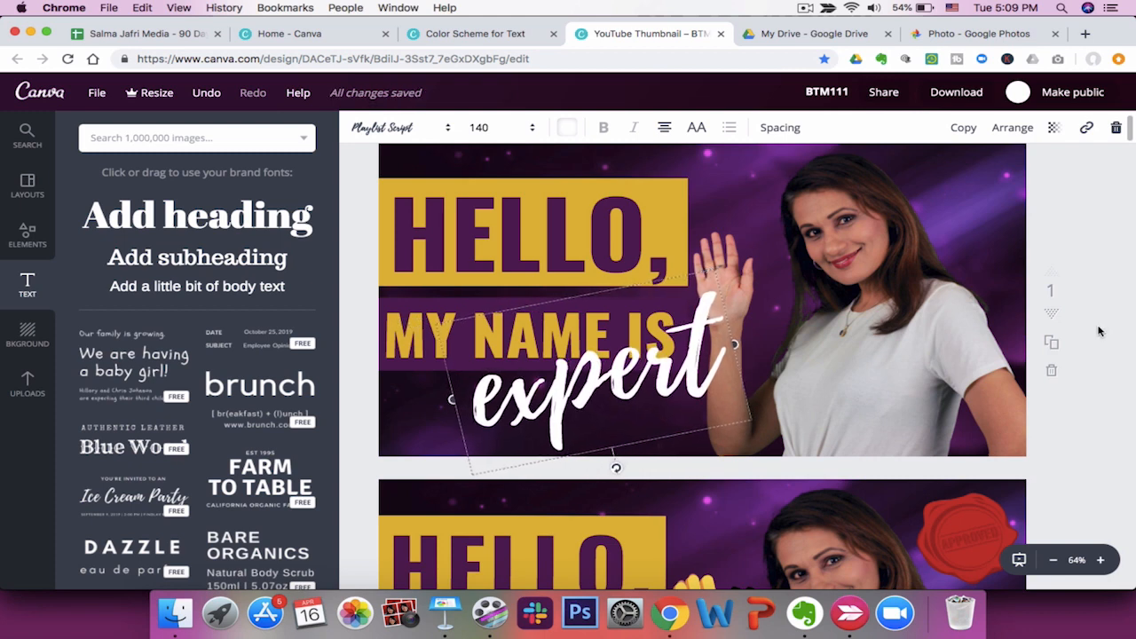
# Try placing the "expert" text over the photo on the right.
pyautogui.scroll(2, 1099, 327)
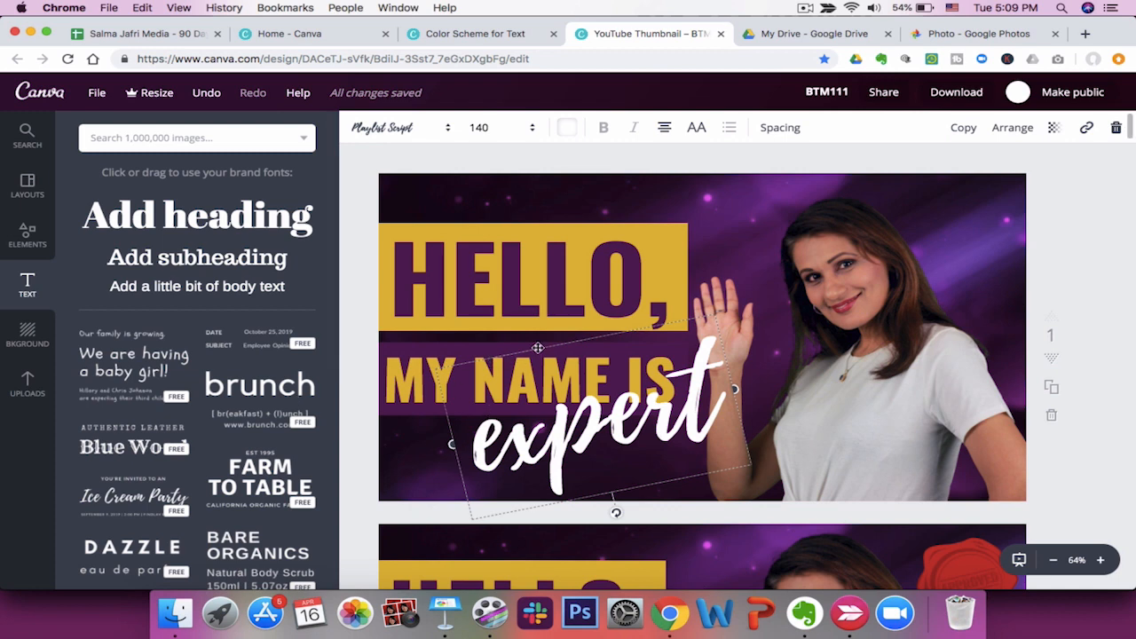
pyautogui.moveTo(538, 347); pyautogui.dragTo(829, 334)
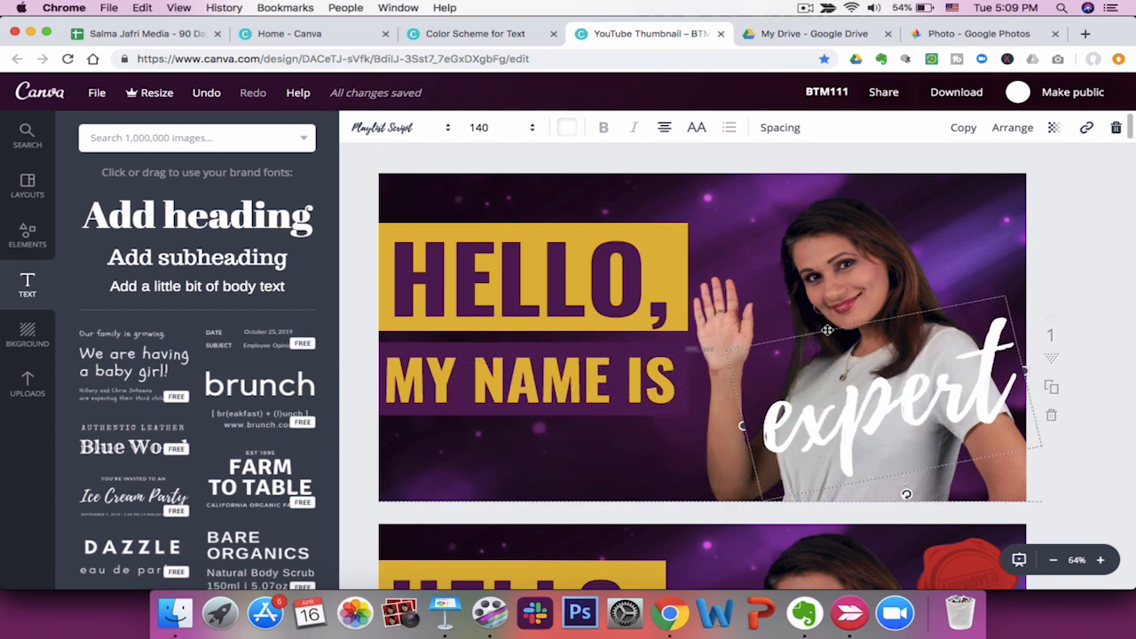
# Move the "HELLO," and "MY NAME IS" blocks up together and place "expert" back beneath them.
pyautogui.moveTo(356, 184); pyautogui.dragTo(690, 445)
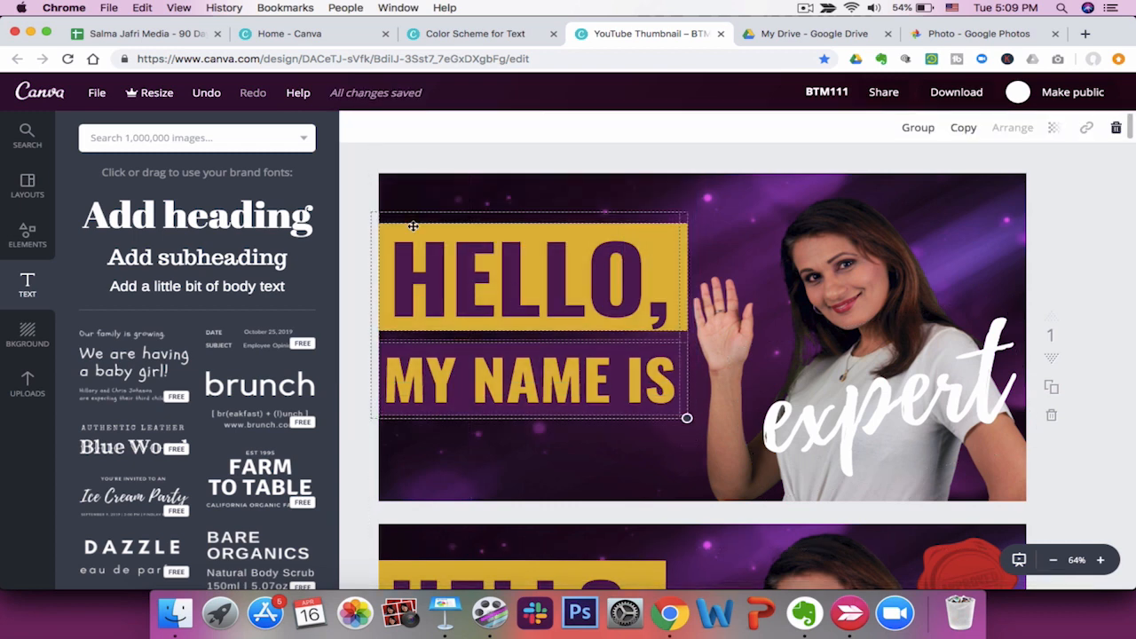
pyautogui.moveTo(416, 234); pyautogui.dragTo(418, 207)
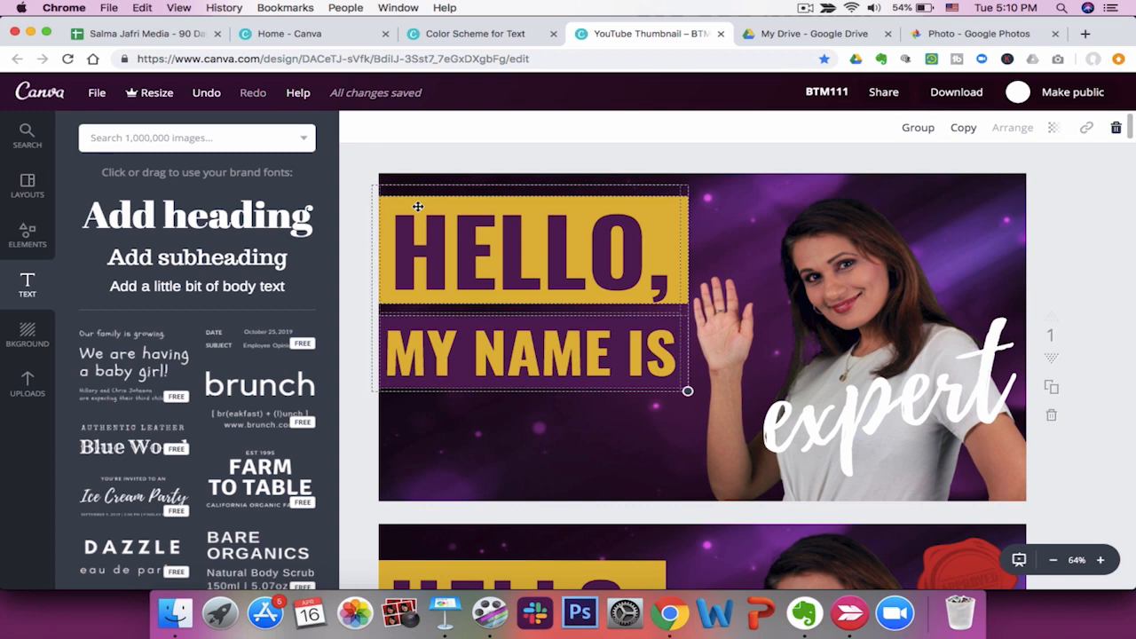
pyautogui.moveTo(835, 414); pyautogui.dragTo(561, 437)
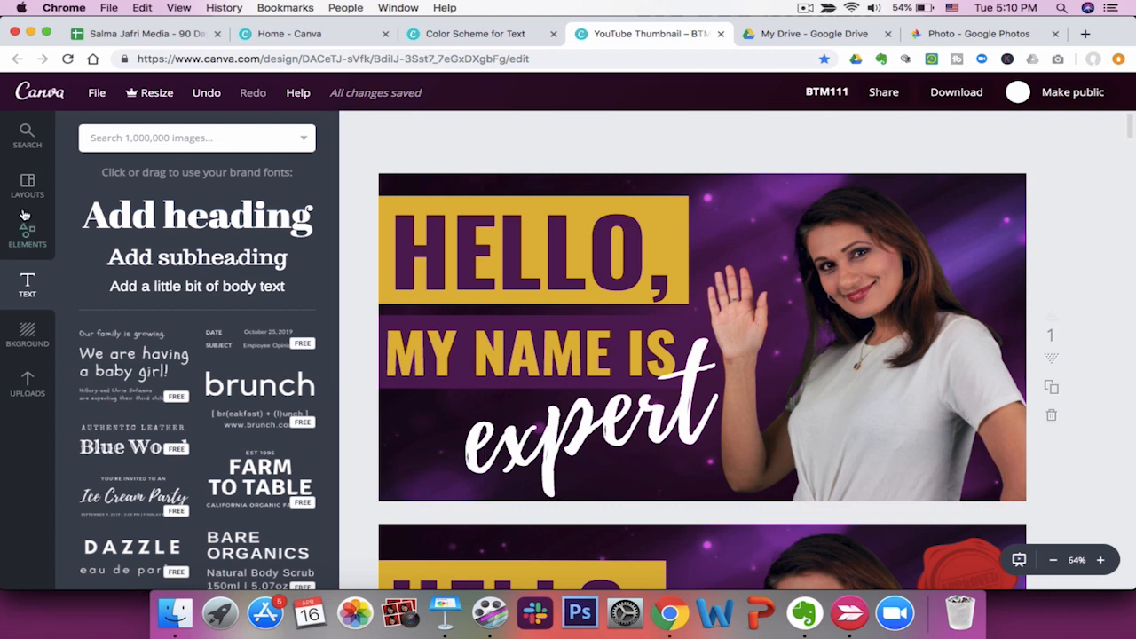
# Search for "wave" illustrations, add the waving hand emoji, and enlarge it beside the raised hand.
pyautogui.click(203, 139)
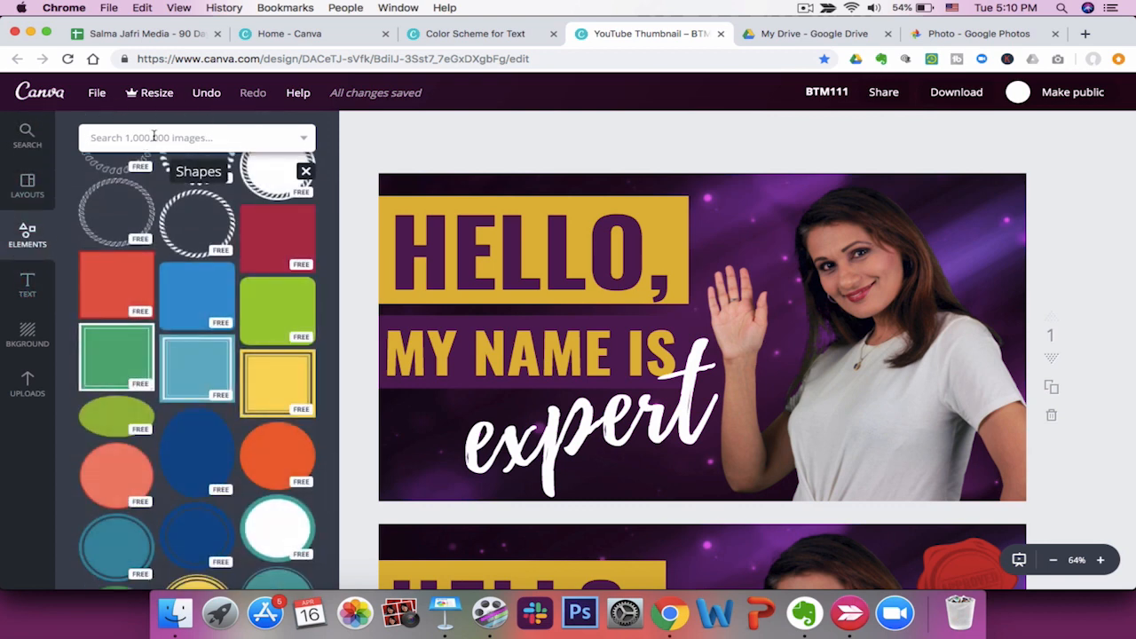
pyautogui.write('wave')
pyautogui.press('Return')
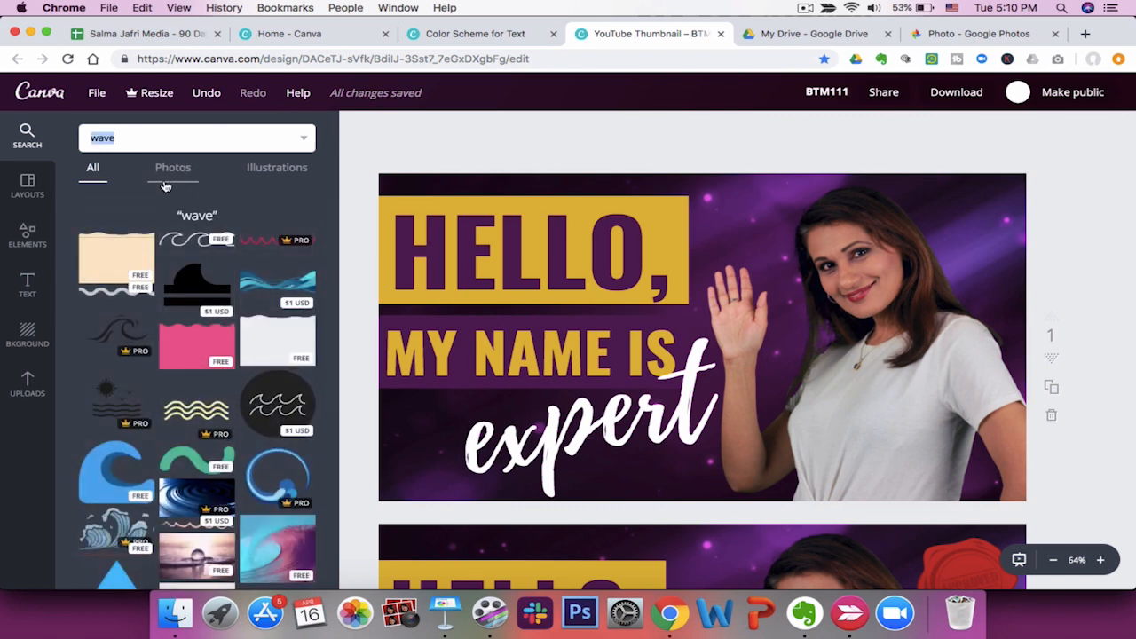
pyautogui.click(178, 180)
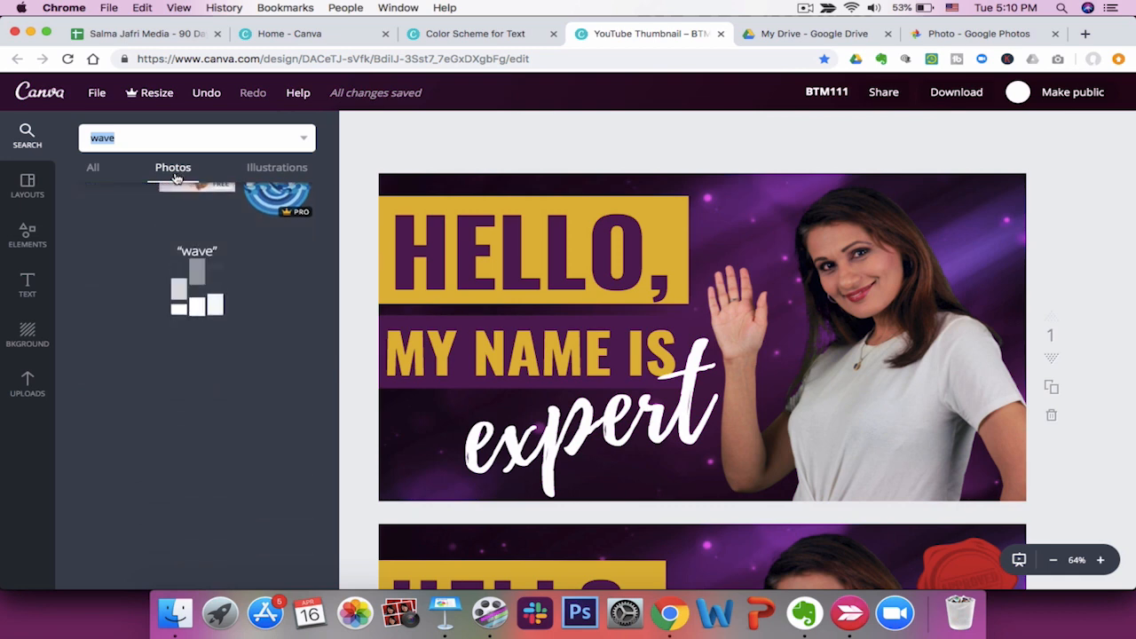
pyautogui.click(276, 171)
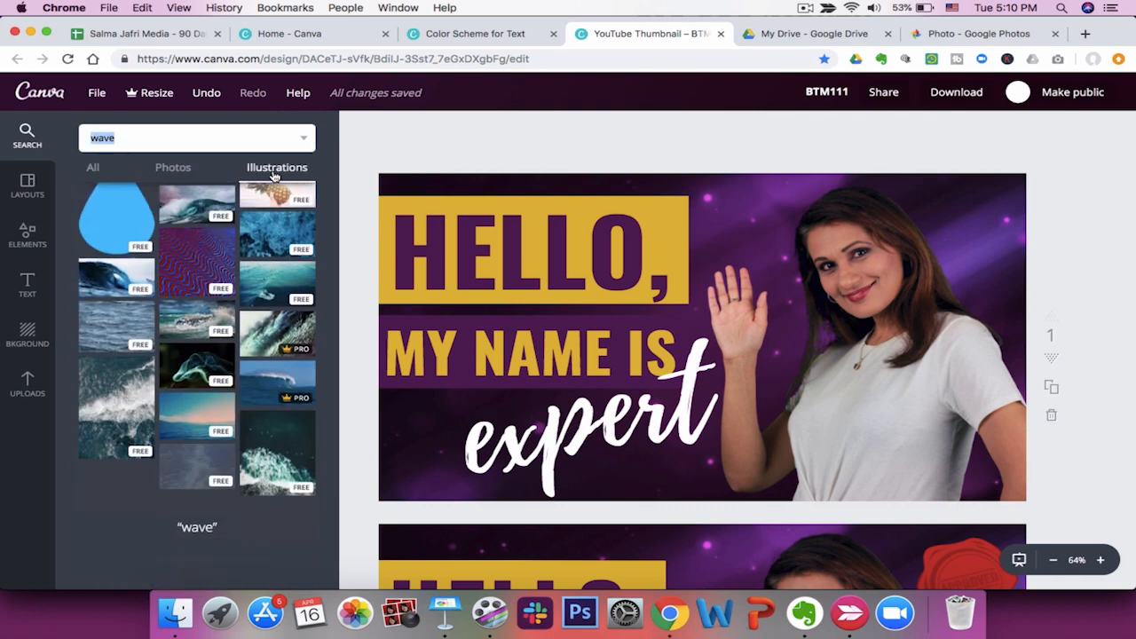
pyautogui.scroll(-10, 284, 366)
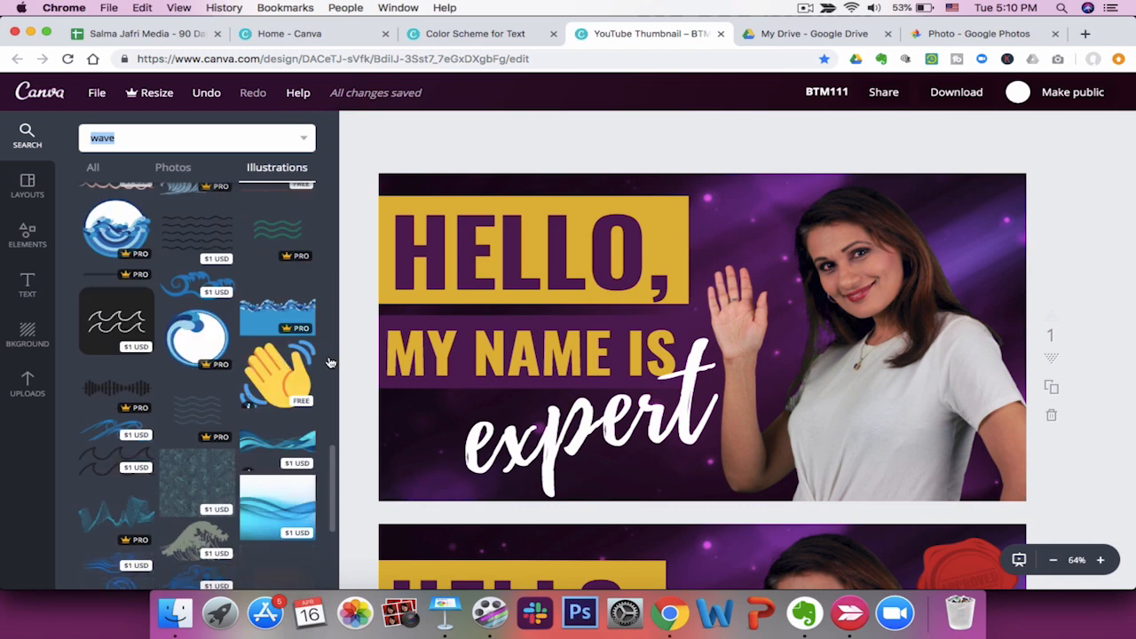
pyautogui.click(297, 384)
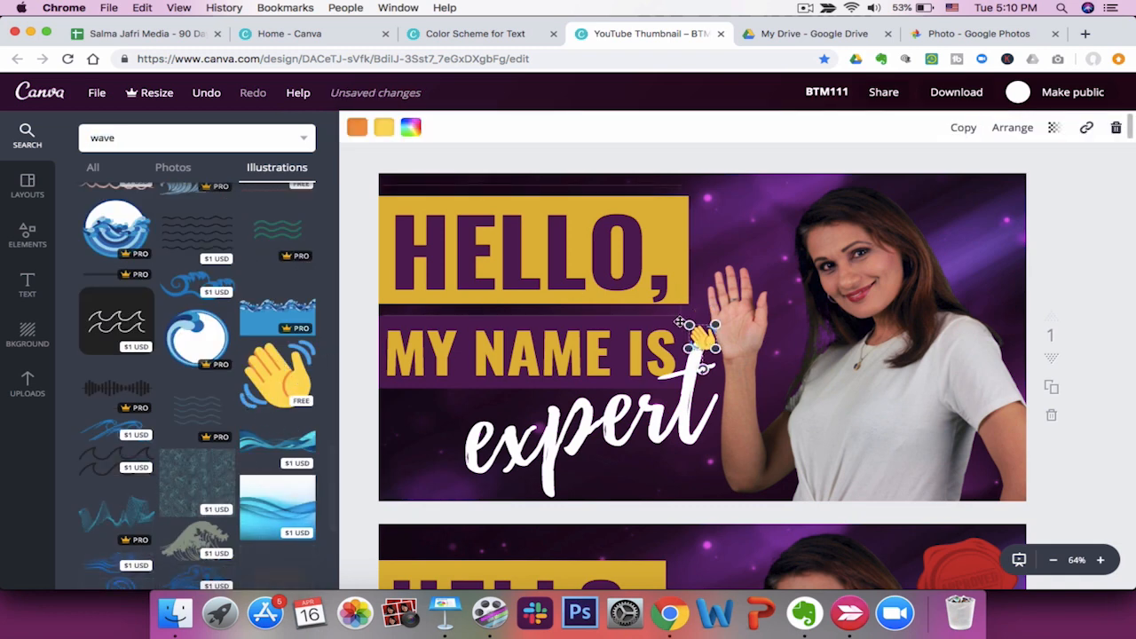
pyautogui.moveTo(715, 350); pyautogui.dragTo(786, 412)
pyautogui.moveTo(743, 379); pyautogui.dragTo(740, 313)
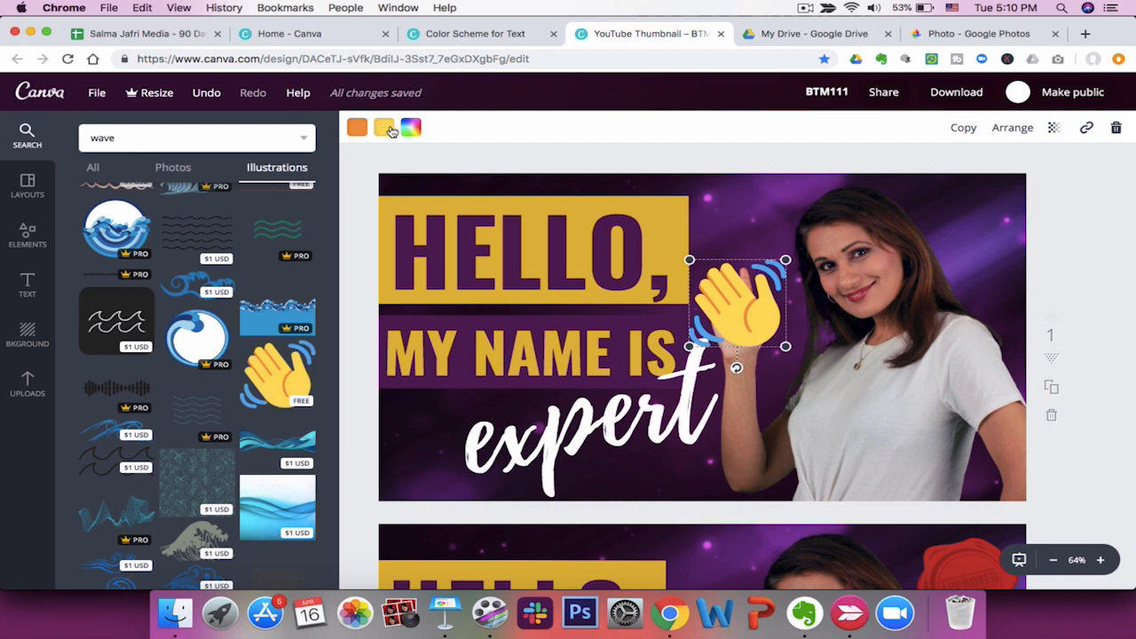
# Try recolouring the waving hand emoji red, then undo it.
pyautogui.click(388, 131)
pyautogui.click(457, 278)
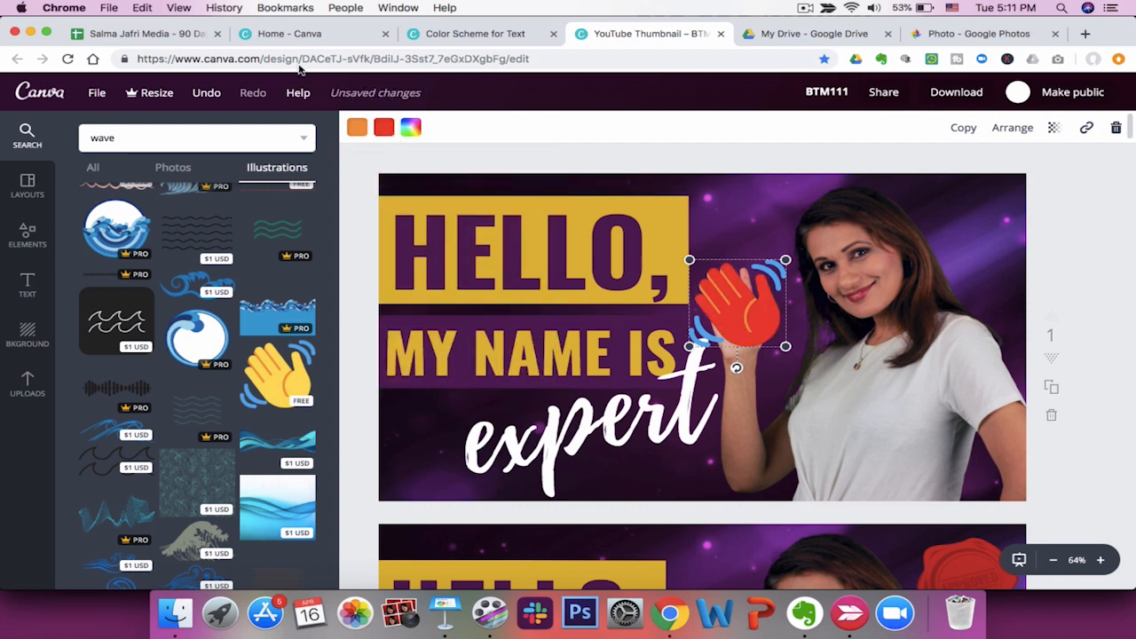
pyautogui.click(213, 92)
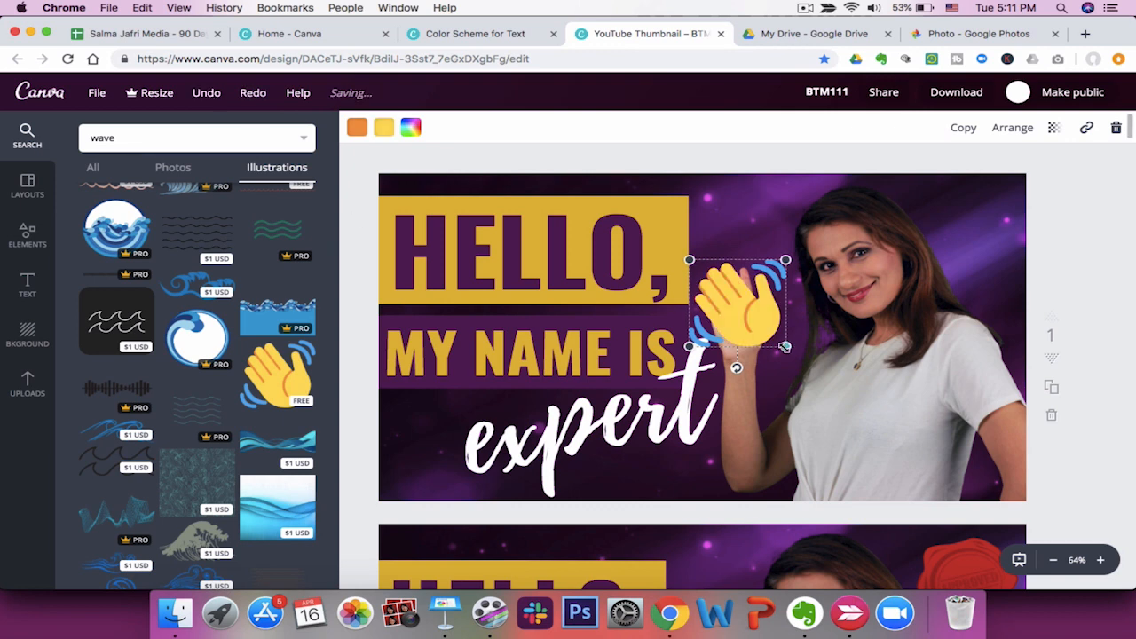
# Rotate the waving hand emoji to tilt it and fine-tune its size.
pyautogui.moveTo(736, 366); pyautogui.dragTo(716, 374)
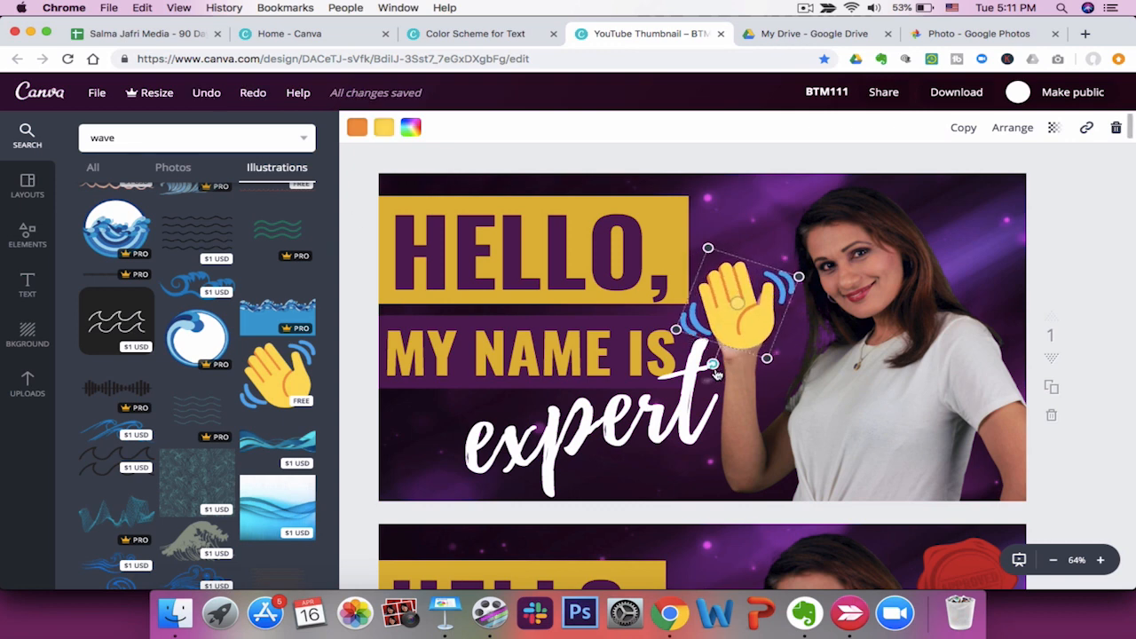
pyautogui.moveTo(709, 248)
pyautogui.mouseDown()
pyautogui.moveTo(715, 260)
pyautogui.moveTo(710, 250)
pyautogui.mouseUp()
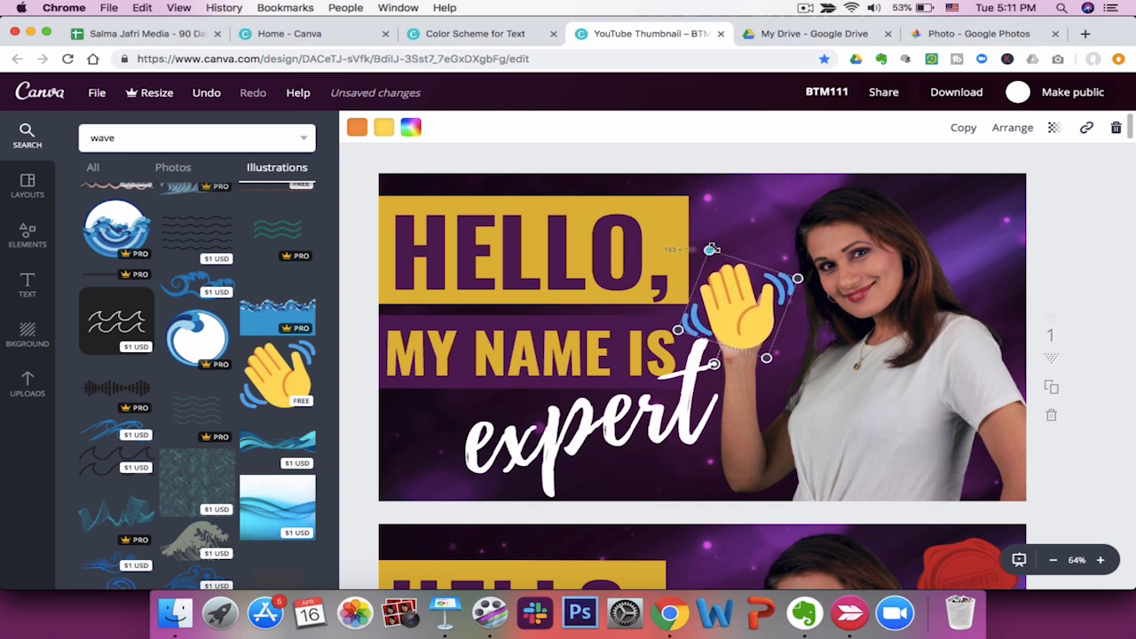
pyautogui.moveTo(802, 279); pyautogui.dragTo(797, 281)
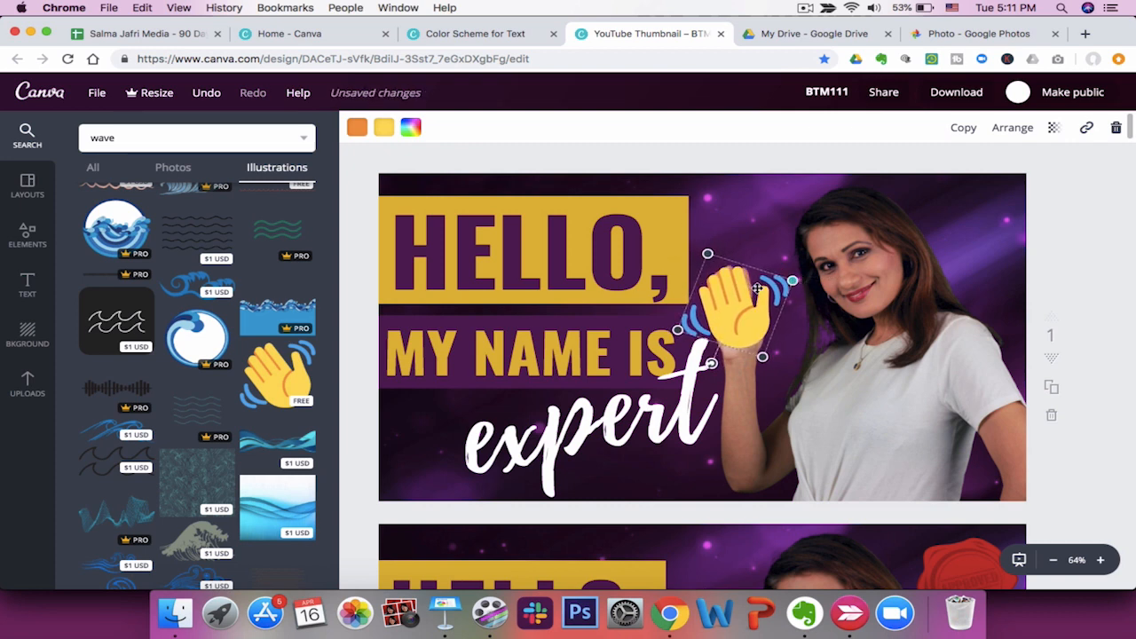
# Adjust the waving hand emoji's tilt and size once more and deselect it.
pyautogui.moveTo(706, 254); pyautogui.dragTo(706, 250)
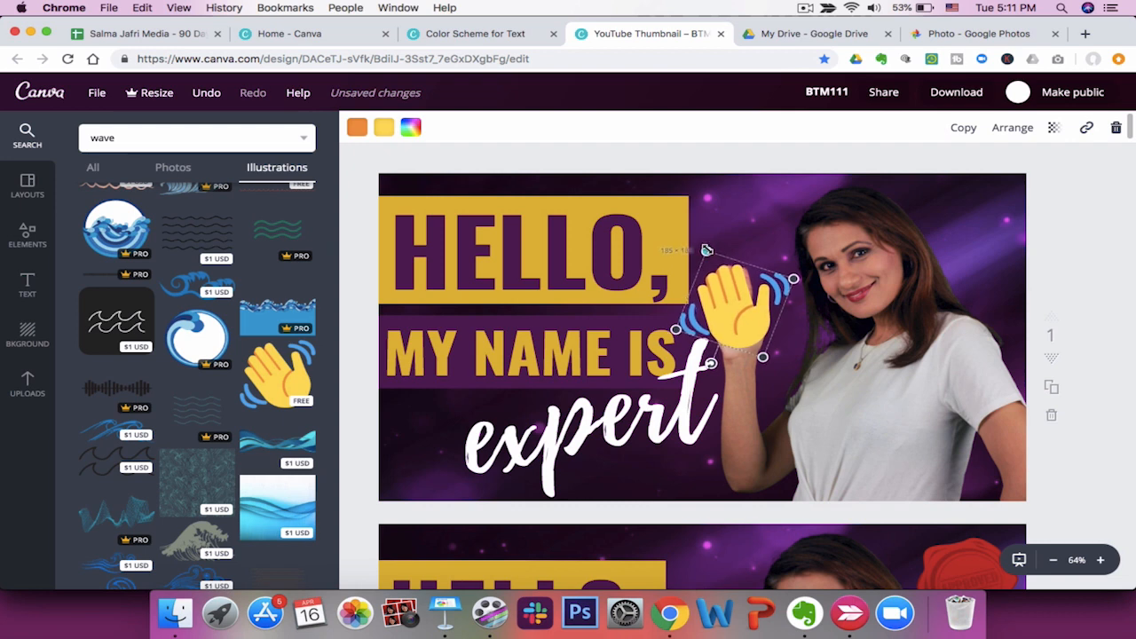
pyautogui.moveTo(713, 365); pyautogui.dragTo(703, 360)
pyautogui.moveTo(772, 309); pyautogui.dragTo(763, 313)
pyautogui.click(771, 201)
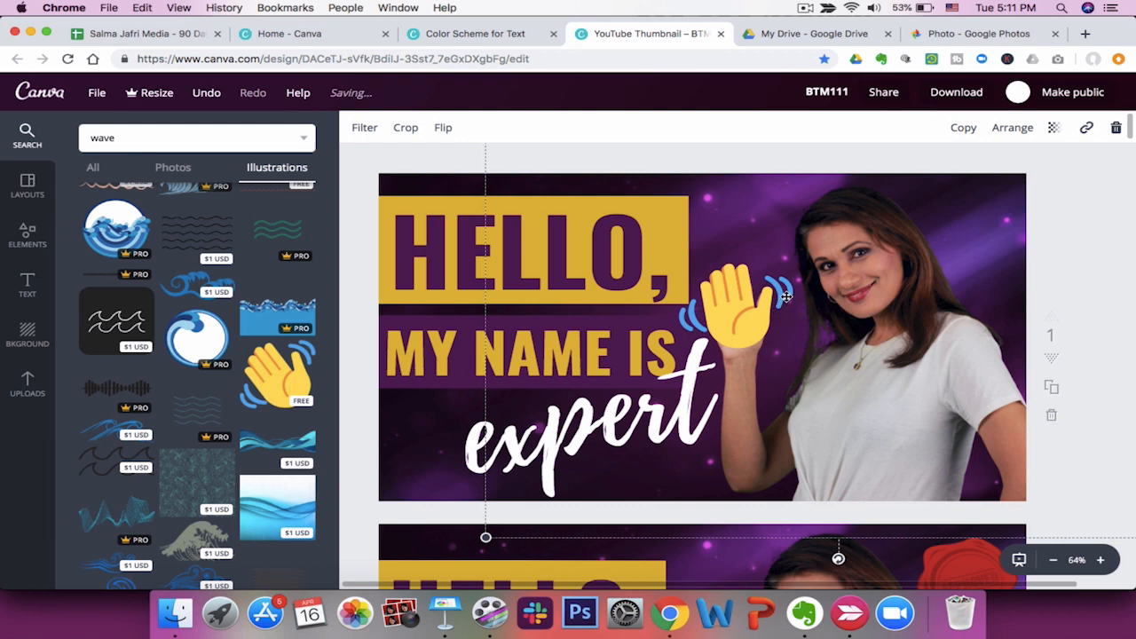
pyautogui.click(787, 295)
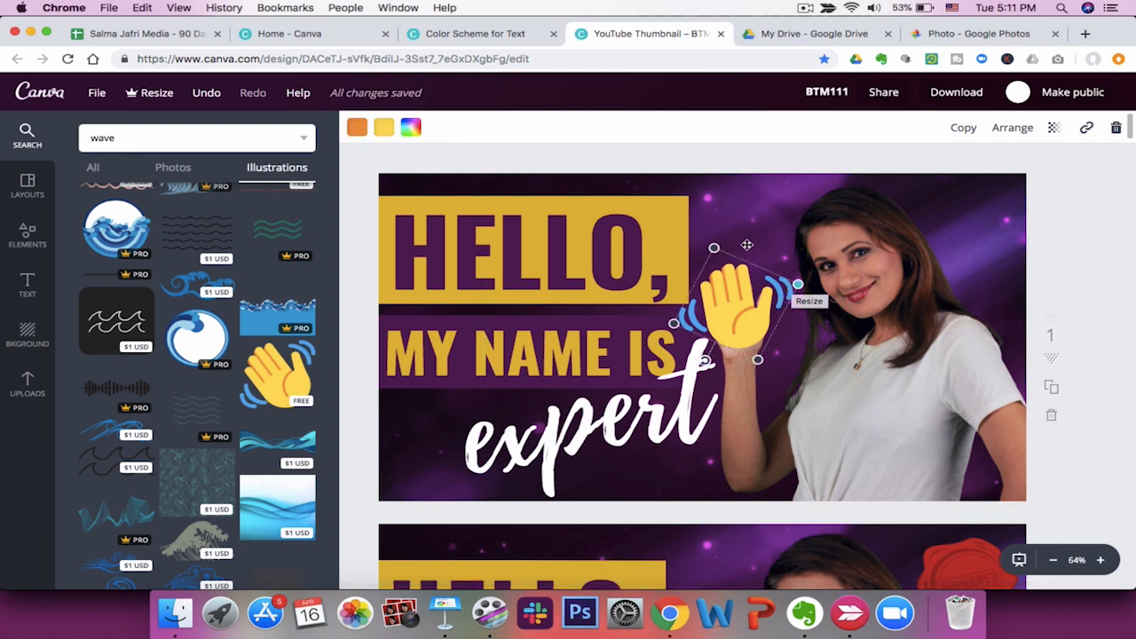
pyautogui.click(748, 216)
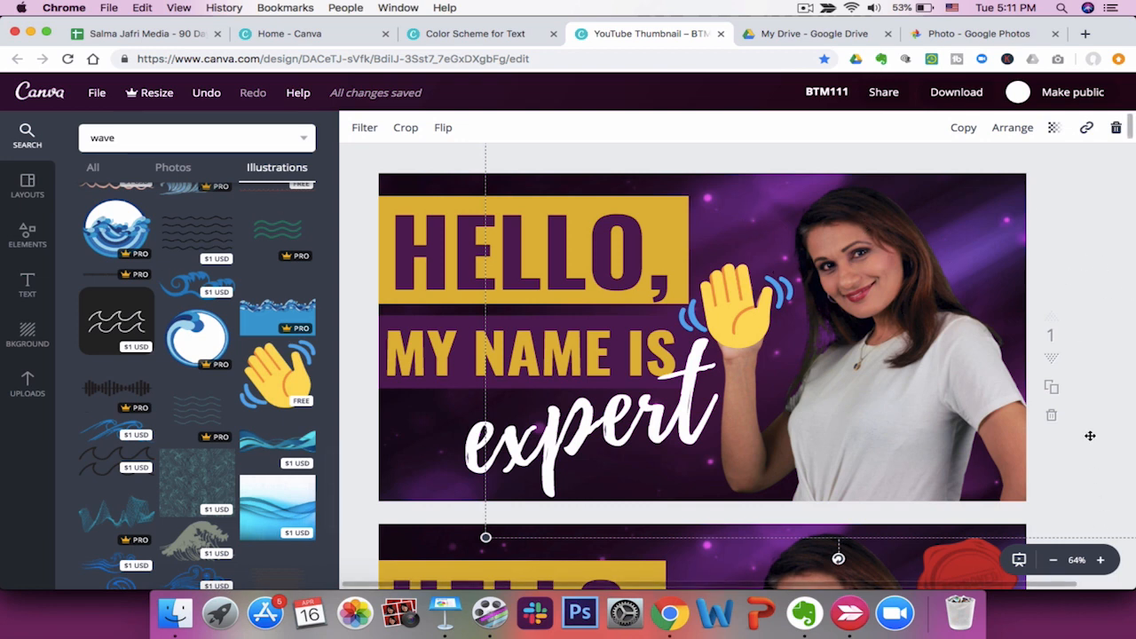
# Search illustrations for "youtube", add the red YouTube play logo, and shrink it into the thumbnail's top-right corner.
pyautogui.scroll(-5, 1090, 436)
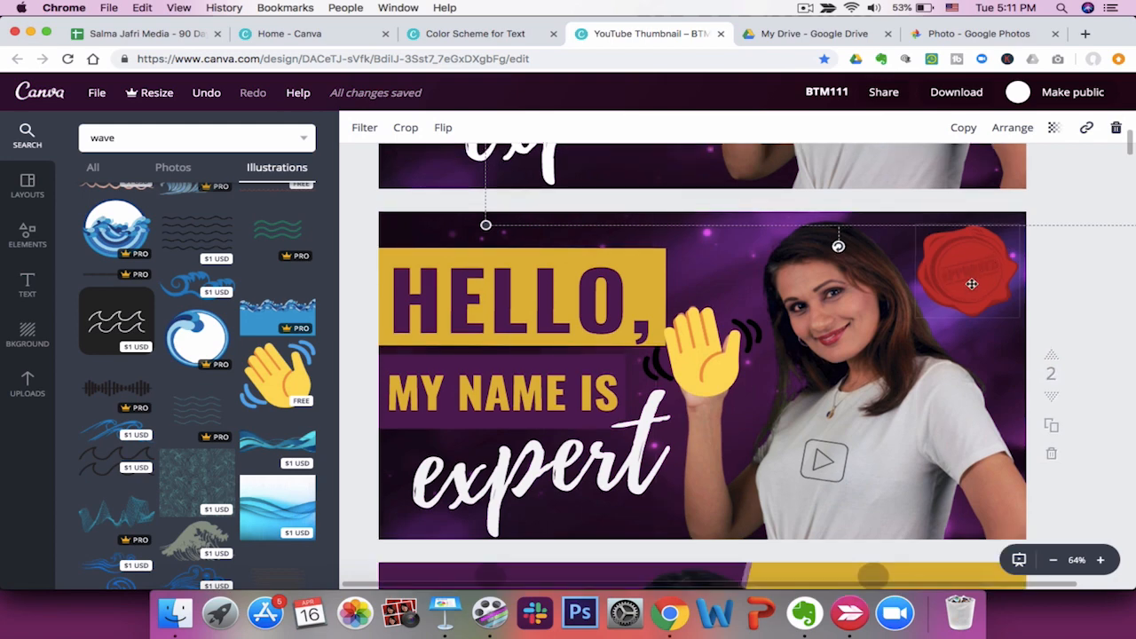
pyautogui.click(972, 284)
pyautogui.scroll(4, 1075, 288)
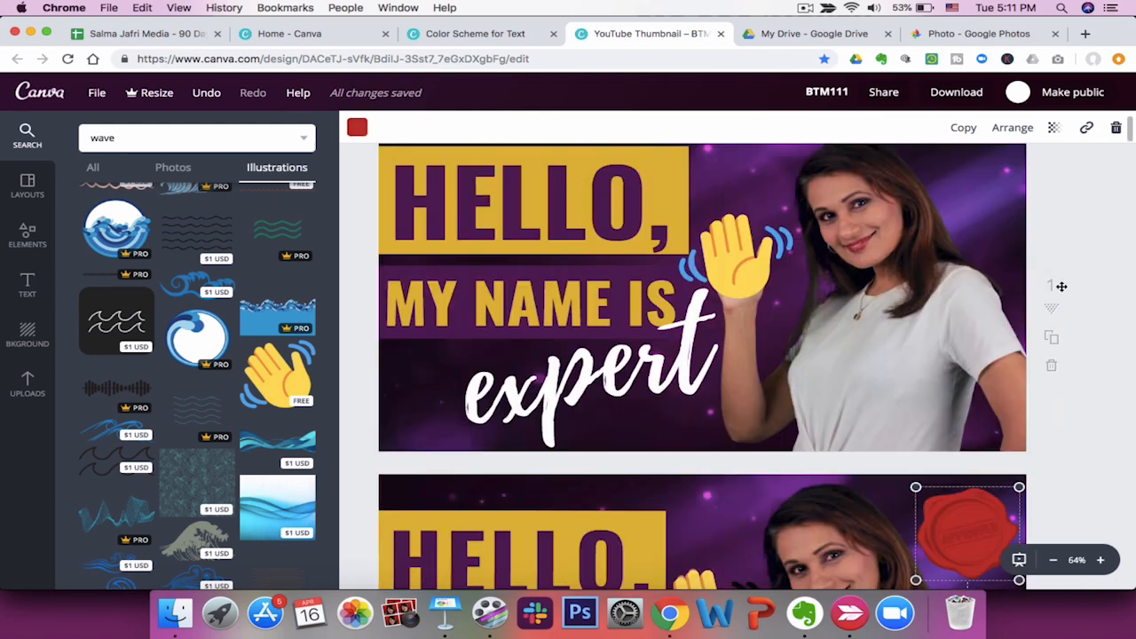
pyautogui.scroll(-2, 1085, 497)
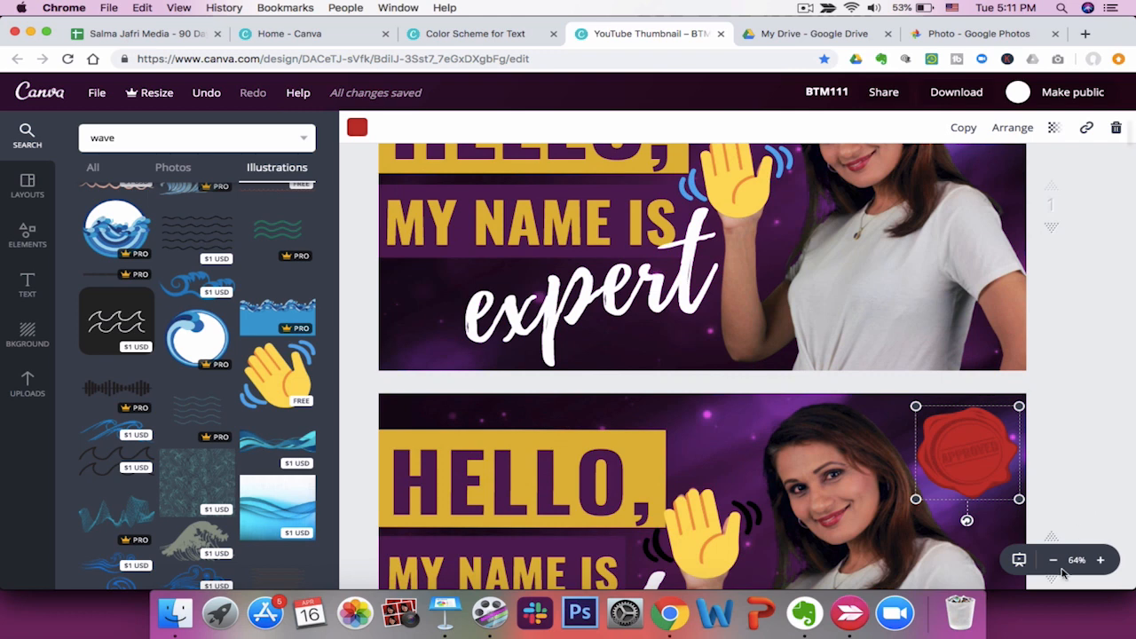
pyautogui.click(1054, 563)
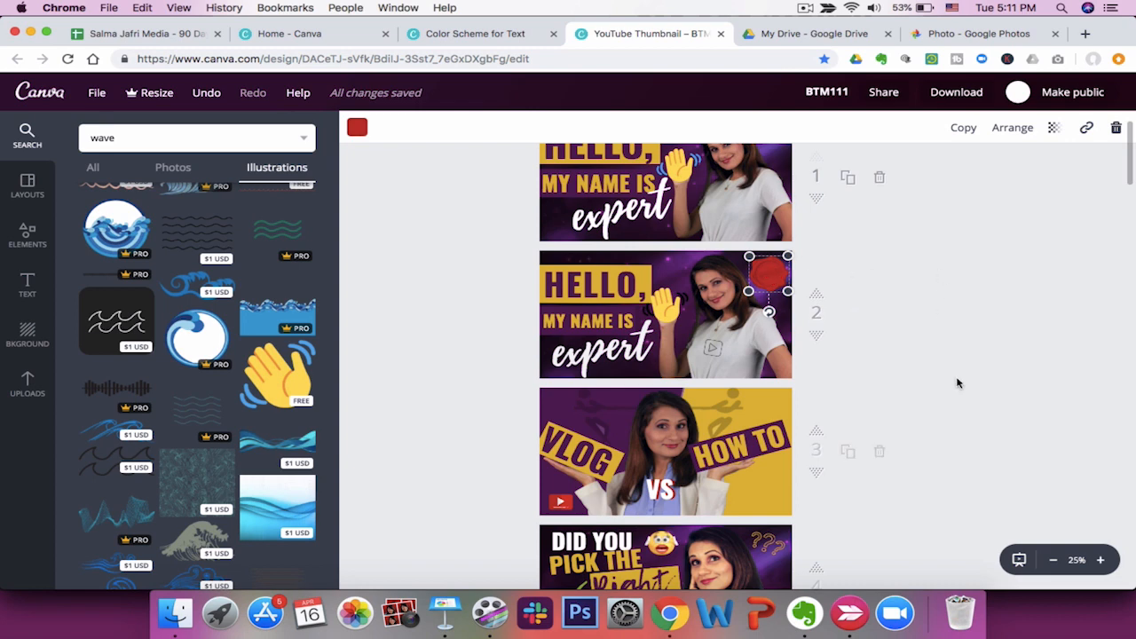
pyautogui.scroll(1, 1024, 443)
pyautogui.scroll(1, 1024, 443)
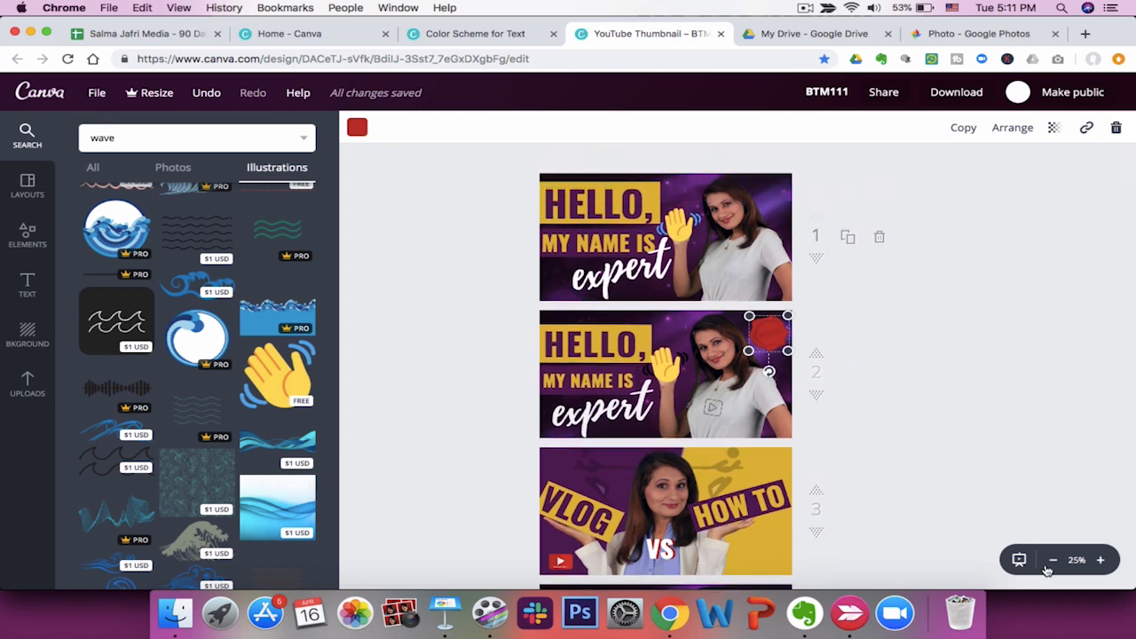
pyautogui.click(206, 138)
pyautogui.write('youtube')
pyautogui.press('Return')
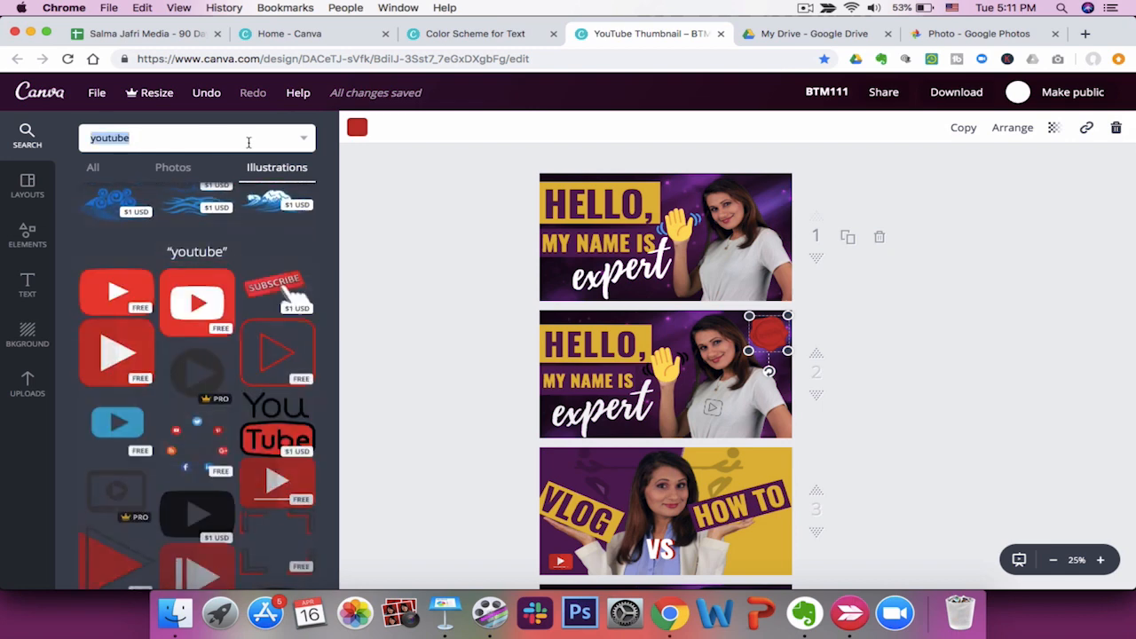
pyautogui.click(127, 300)
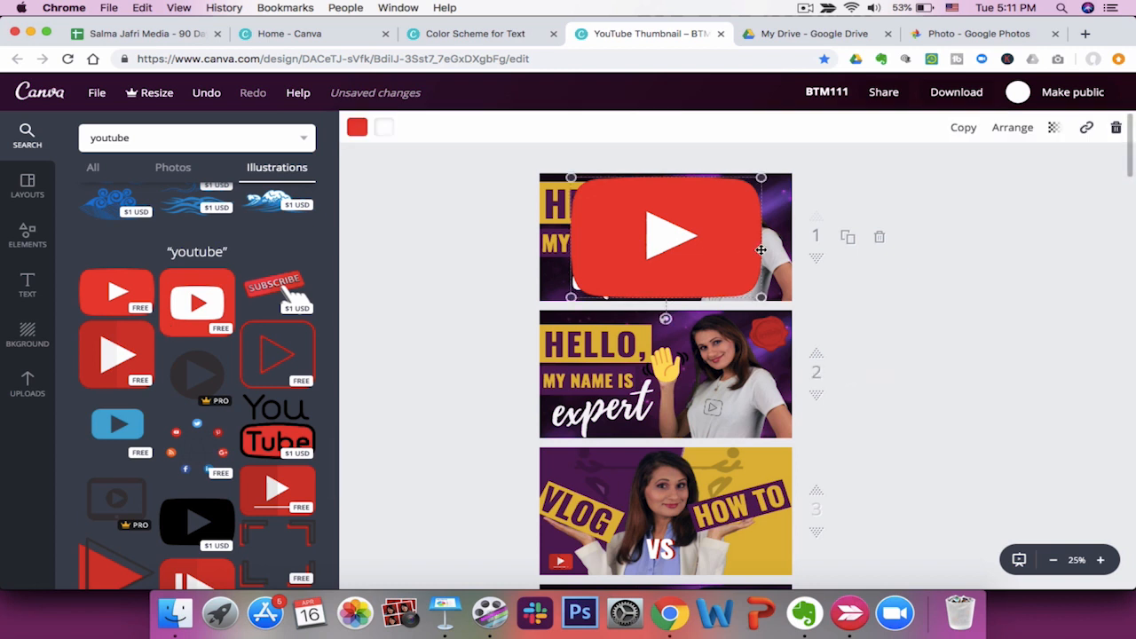
pyautogui.moveTo(761, 177); pyautogui.dragTo(777, 195)
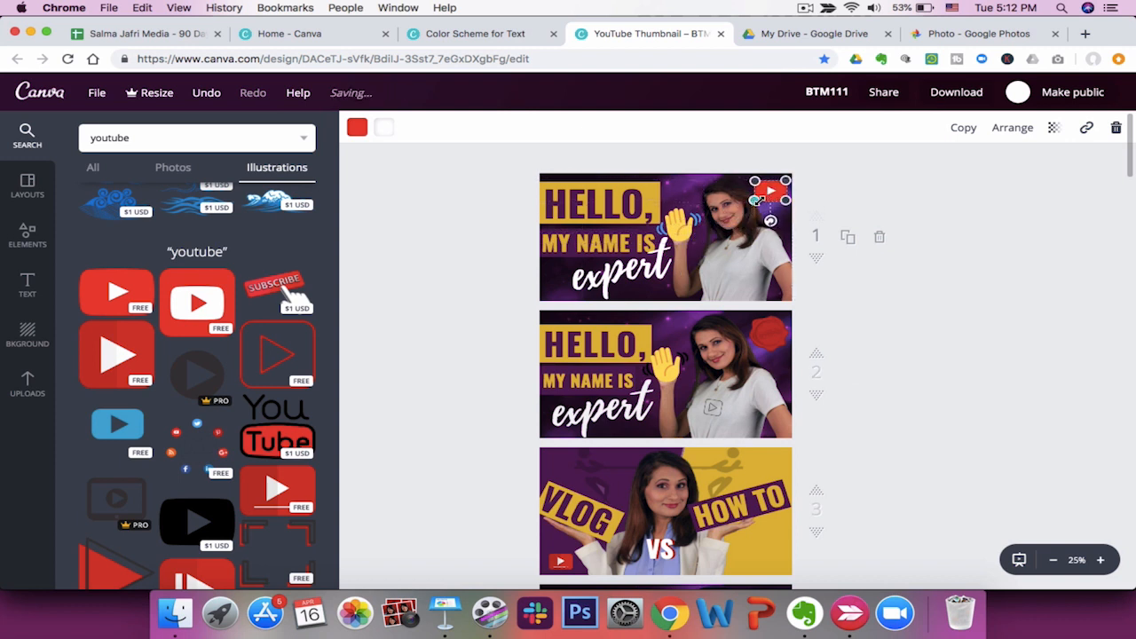
pyautogui.click(867, 192)
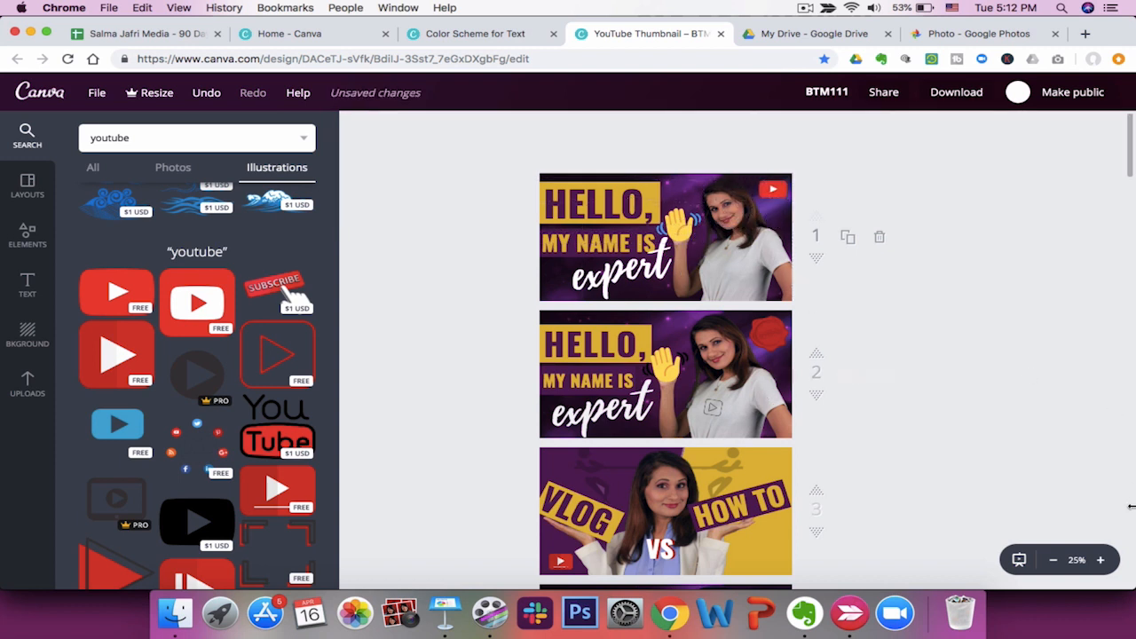
pyautogui.click(1101, 561)
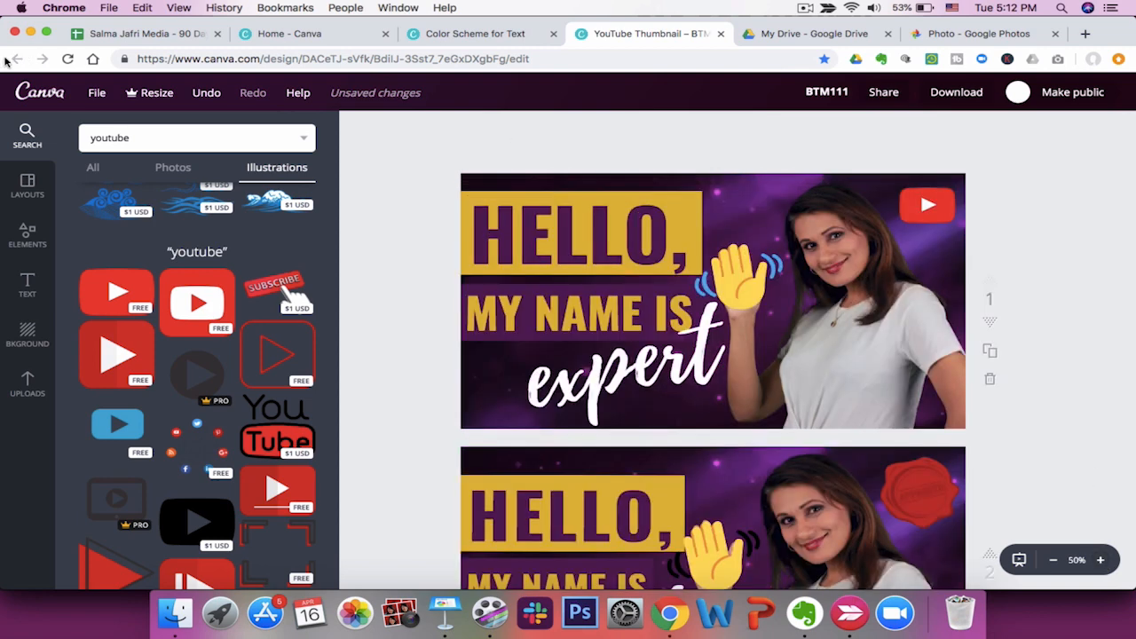
# Browse illustration search results for "instagram", "sad" and "emoji".
pyautogui.doubleClick(174, 135)
pyautogui.write('instagram')
pyautogui.press('Return')
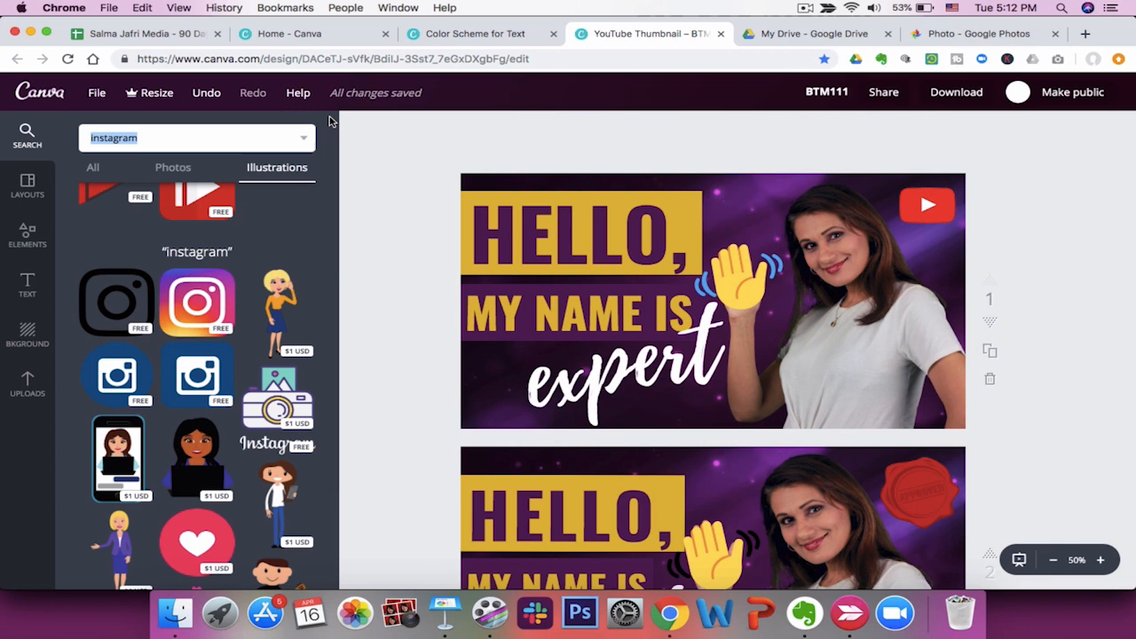
pyautogui.write('sad')
pyautogui.press('Return')
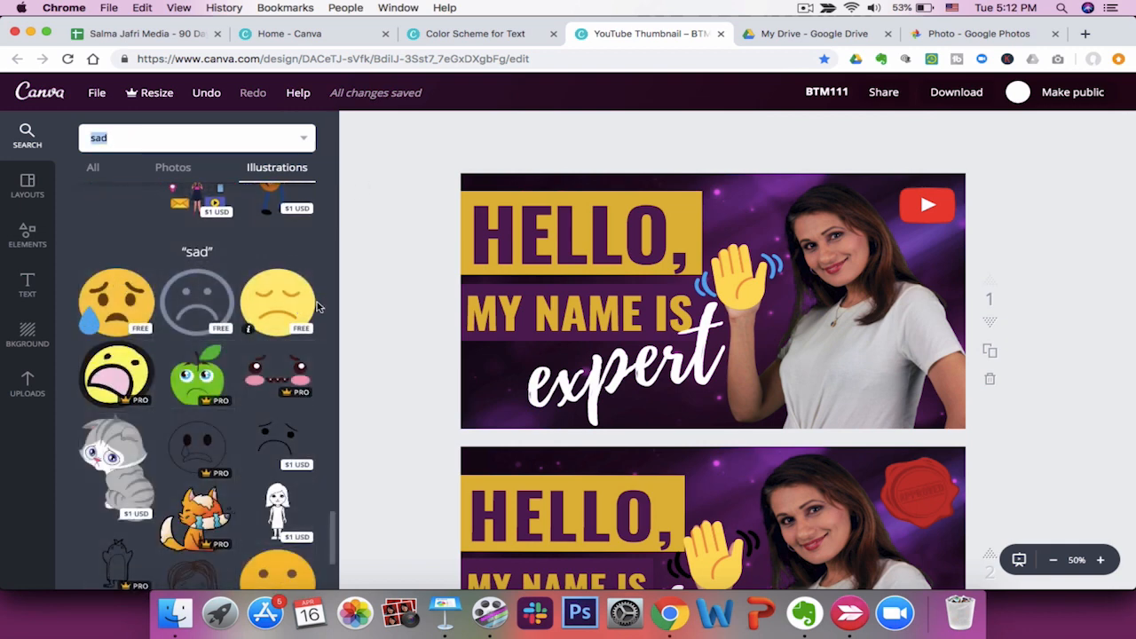
pyautogui.write('emoji')
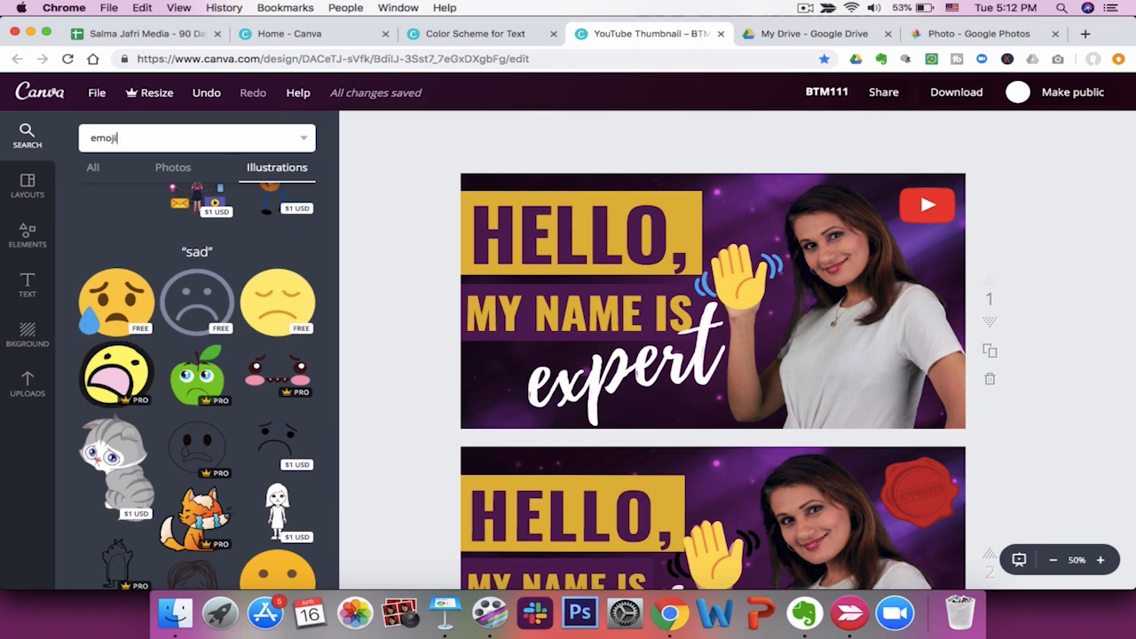
pyautogui.press('Return')
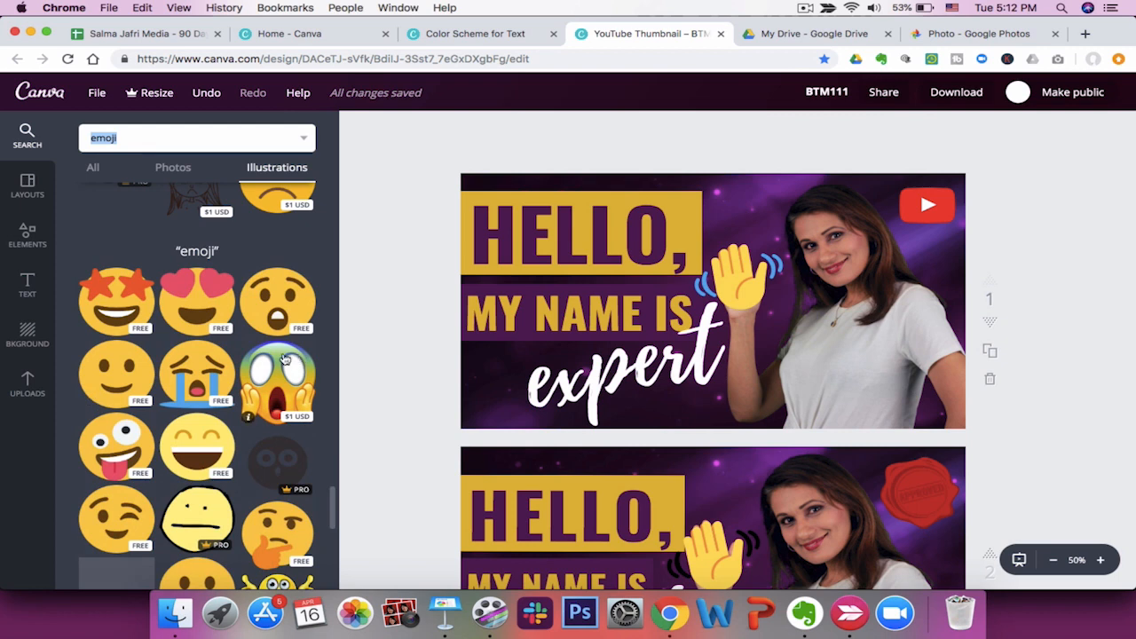
pyautogui.scroll(-2, 229, 367)
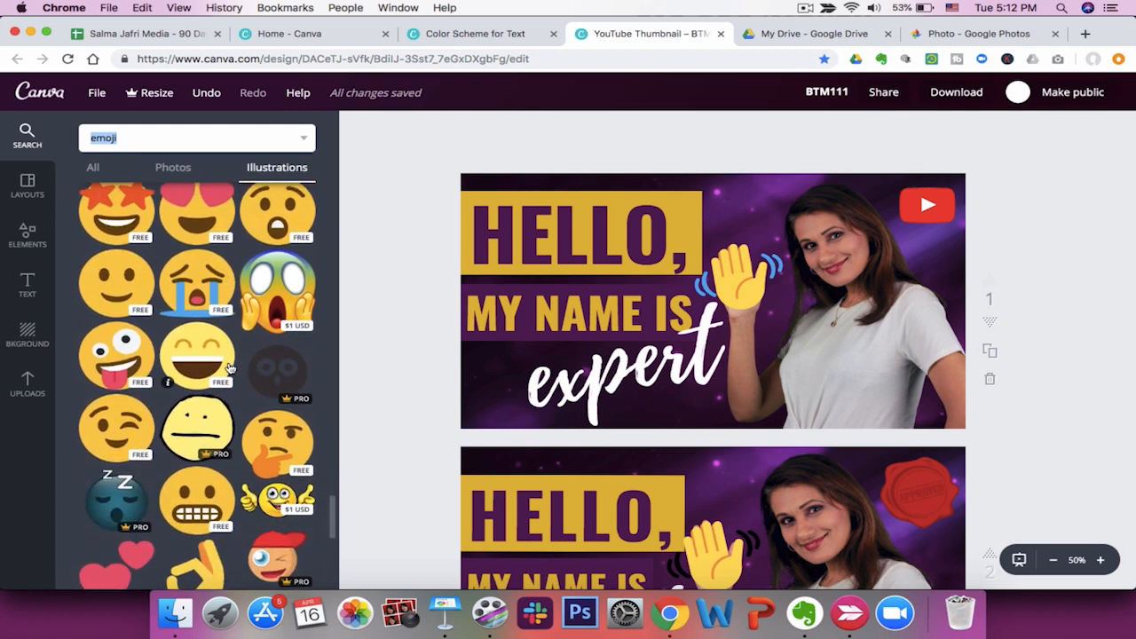
pyautogui.scroll(-3, 229, 371)
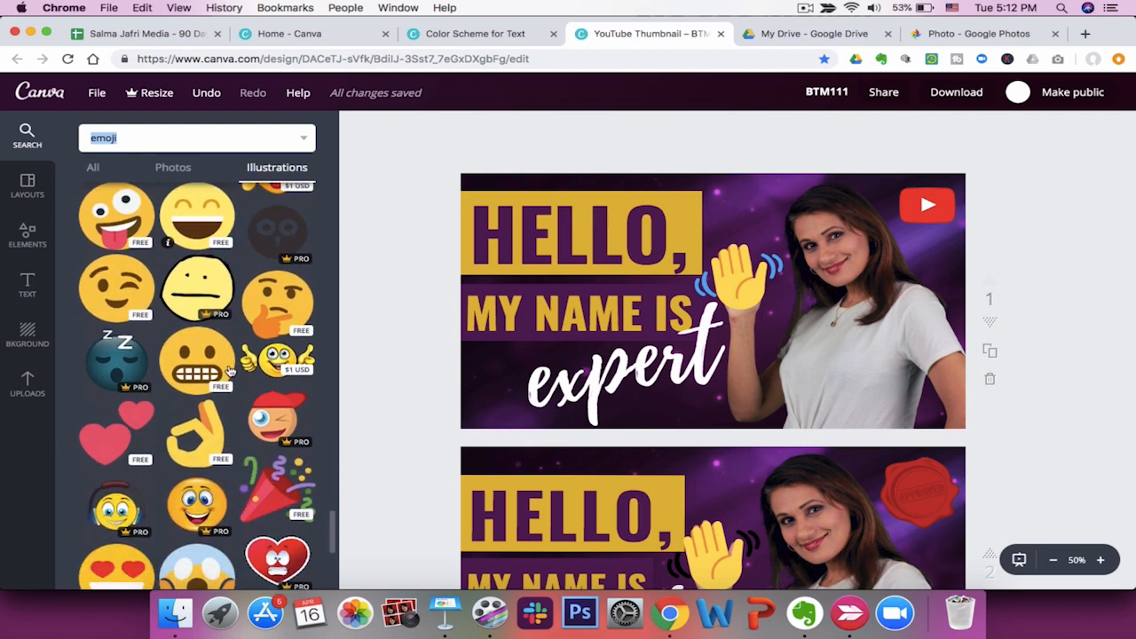
# Try adding an OK-hand emoji over the photo and enlarging it, then delete it.
pyautogui.moveTo(229, 371); pyautogui.dragTo(727, 309)
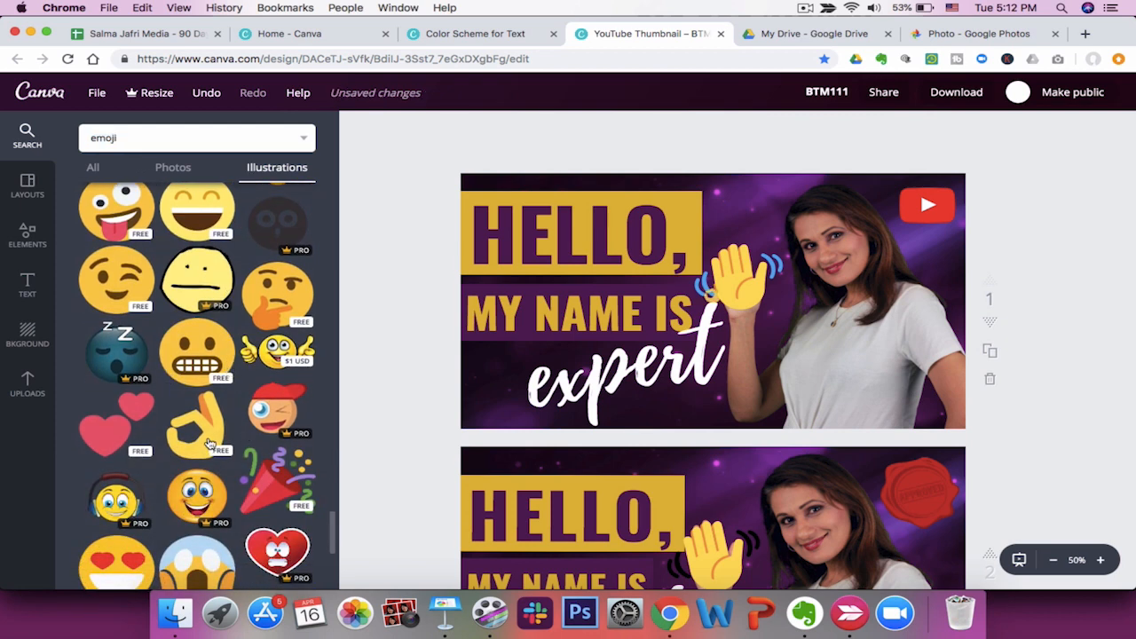
pyautogui.moveTo(724, 310); pyautogui.dragTo(840, 434)
pyautogui.moveTo(766, 401); pyautogui.dragTo(834, 343)
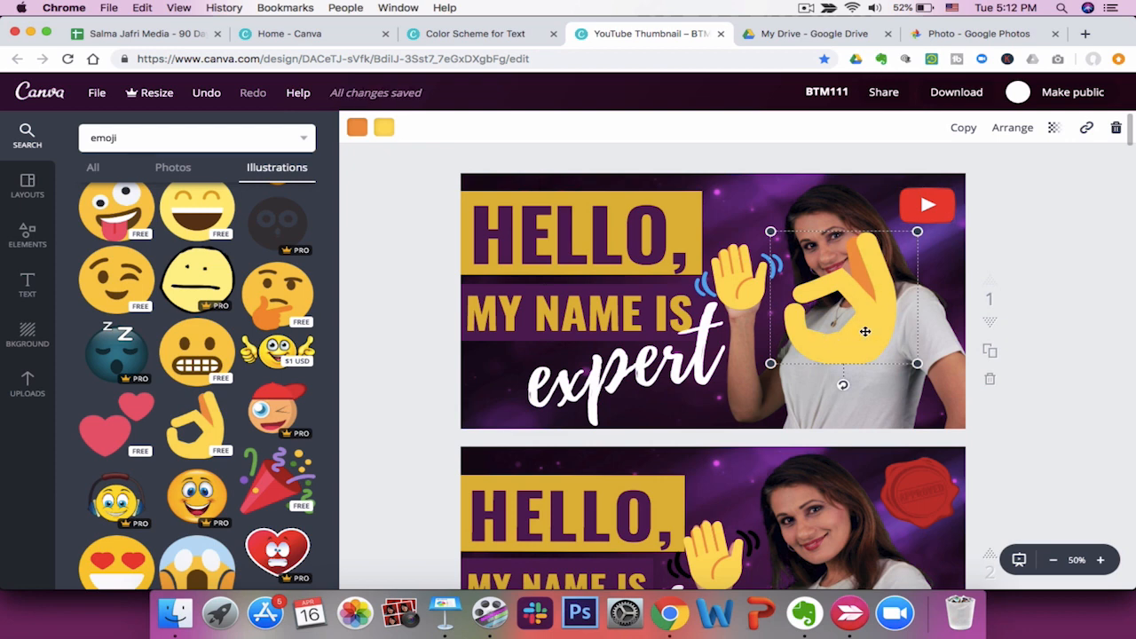
pyautogui.press('Delete')
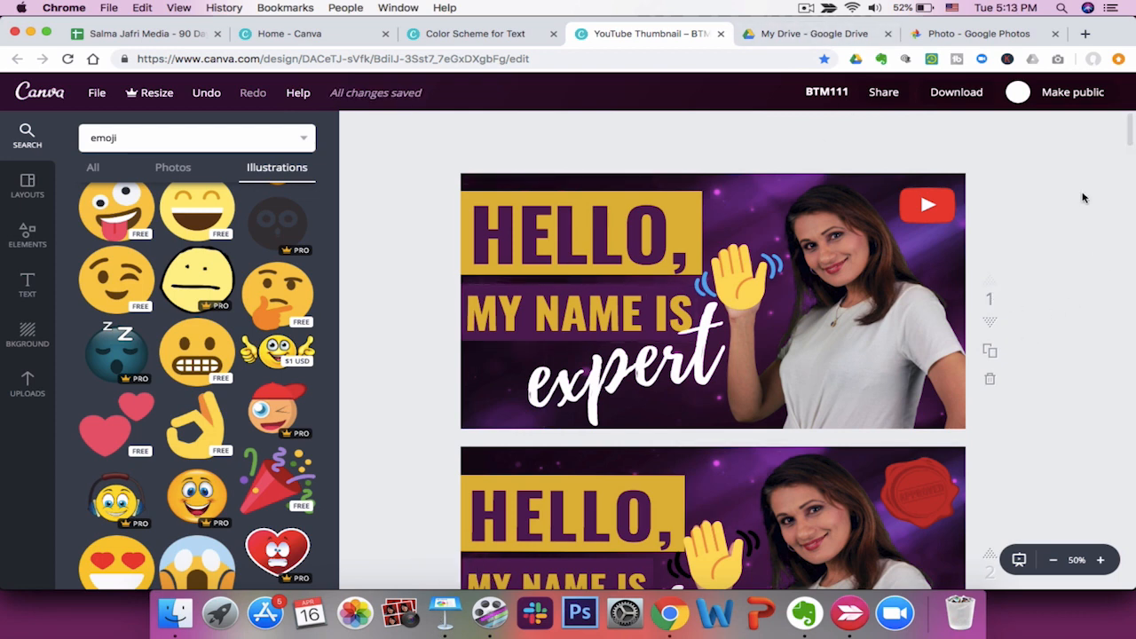
# Download only page 1 of the design as a PNG file.
pyautogui.click(968, 96)
pyautogui.click(917, 336)
pyautogui.write('1')
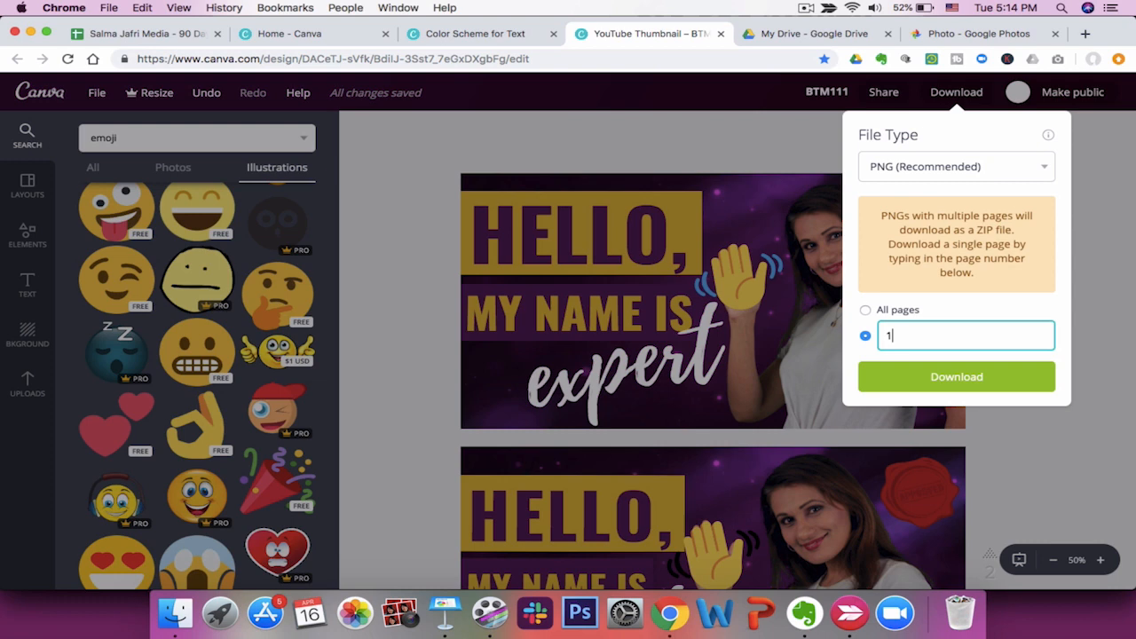
pyautogui.click(946, 169)
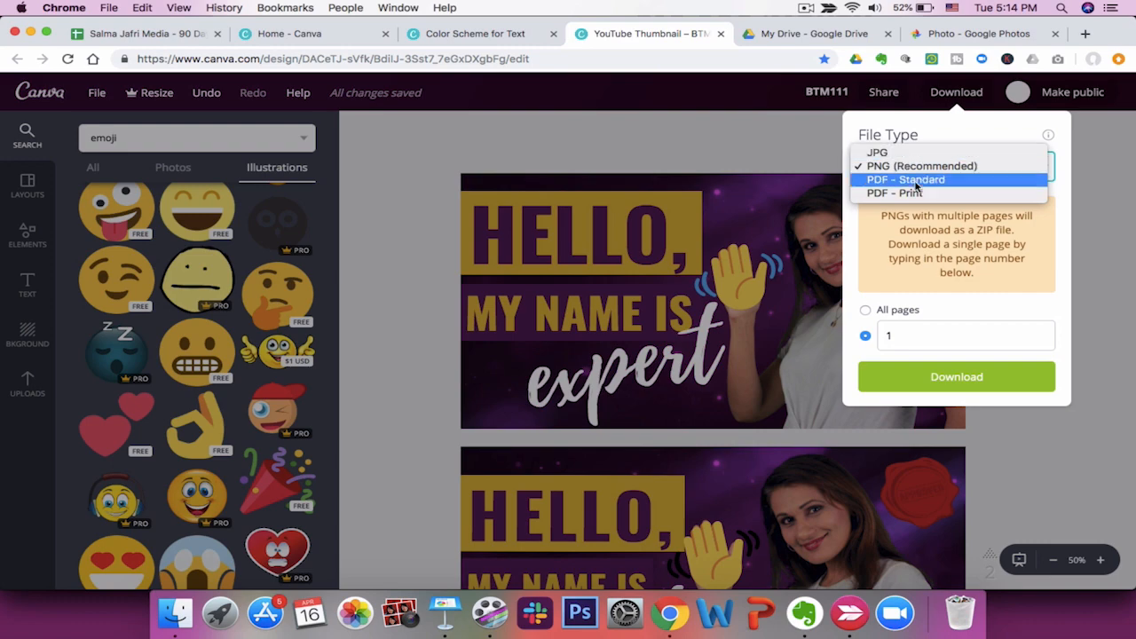
pyautogui.click(921, 168)
pyautogui.click(957, 380)
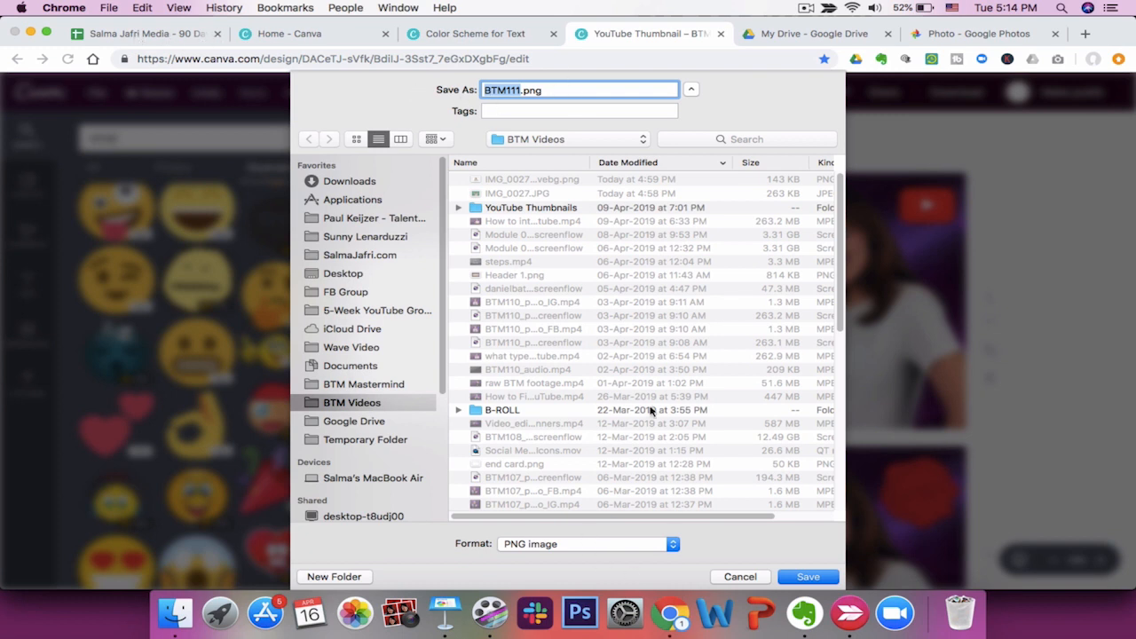
# Name the downloaded file "how to introduce yourself on video" and pick the YouTube Thumbnails folder.
pyautogui.write('how to')
pyautogui.write(' introduce yours')
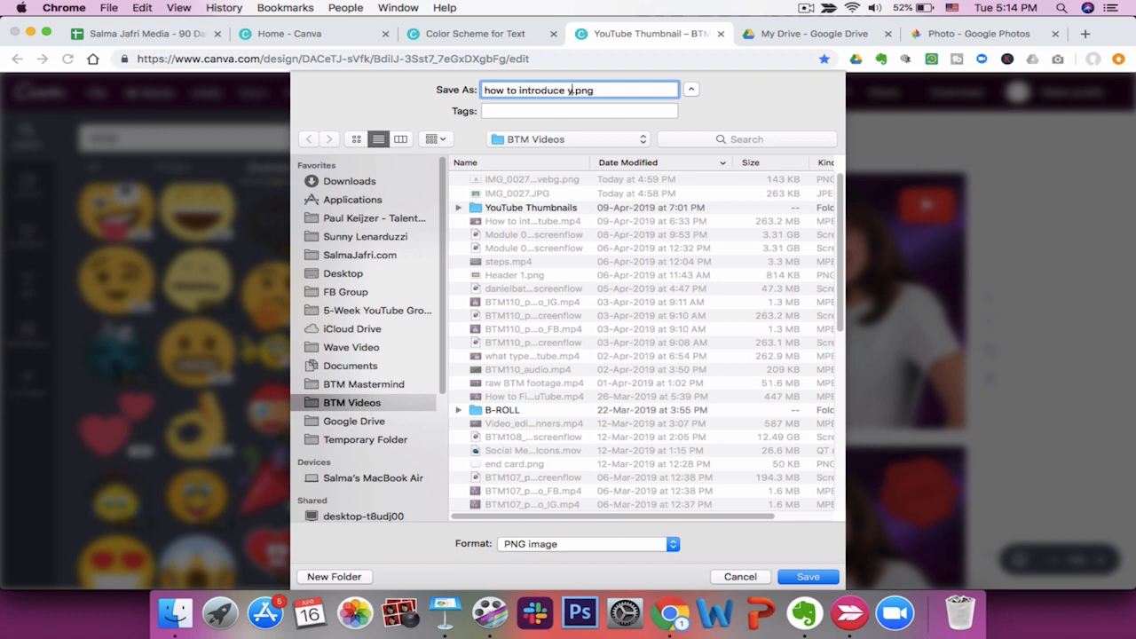
pyautogui.write('elf on video')
pyautogui.click(518, 209)
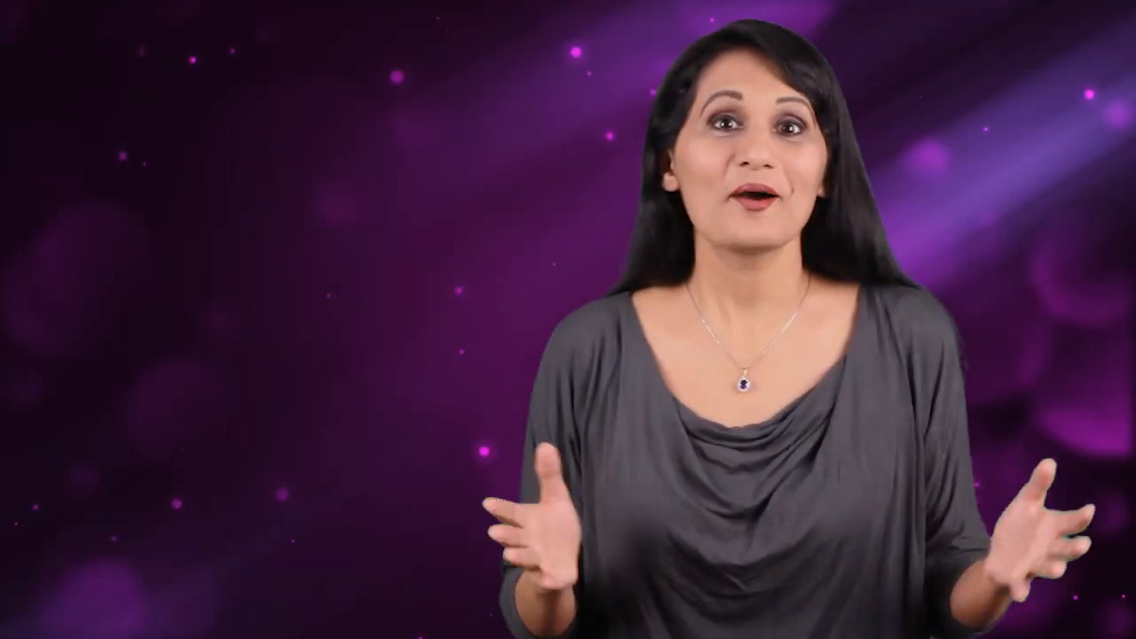